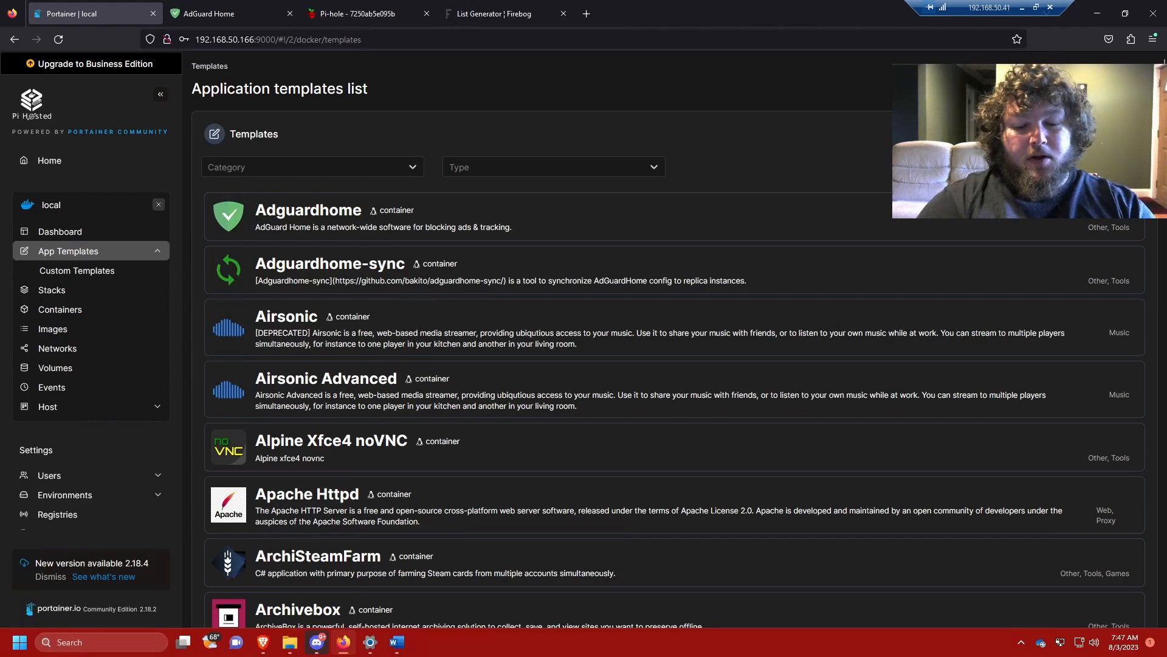
# Search the application templates for pi-hole, clear the search, and view the Adguardhome template's deployment form before hiding it.
pyautogui.write('pi-hole')
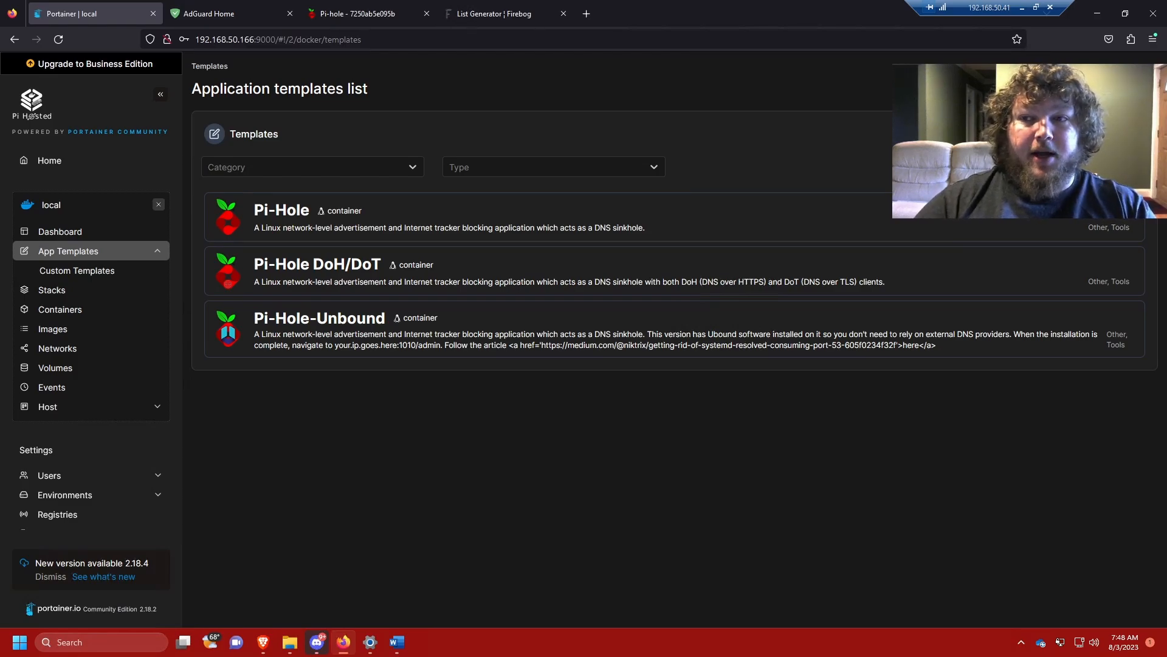
pyautogui.press('BackSpace')
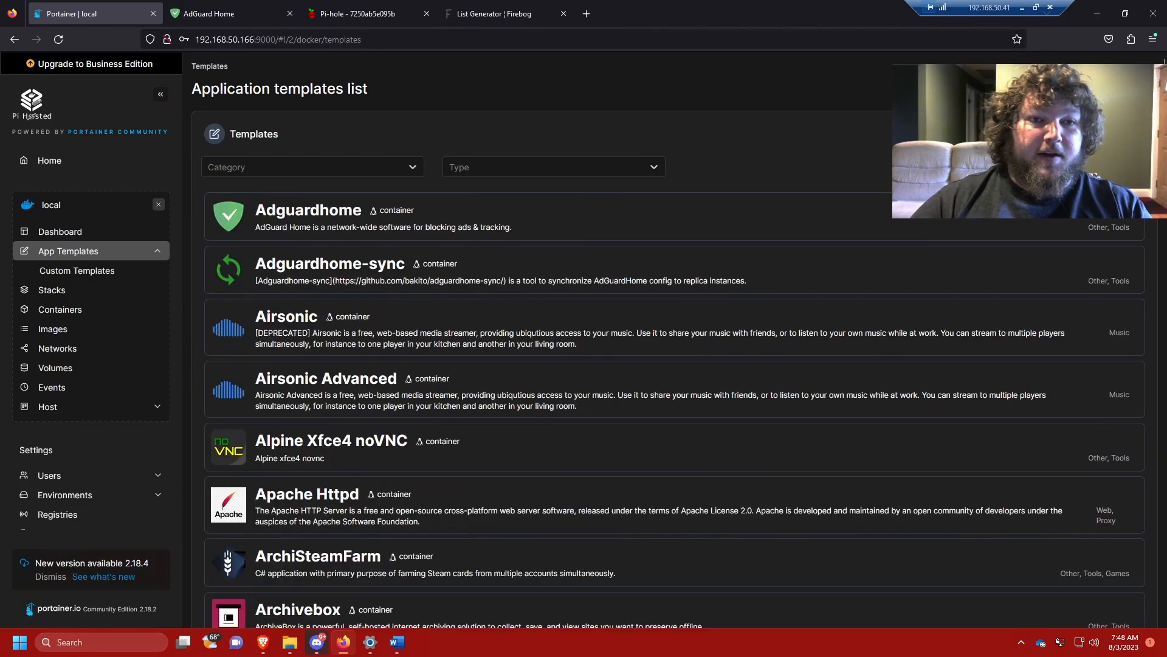
pyautogui.click(358, 213)
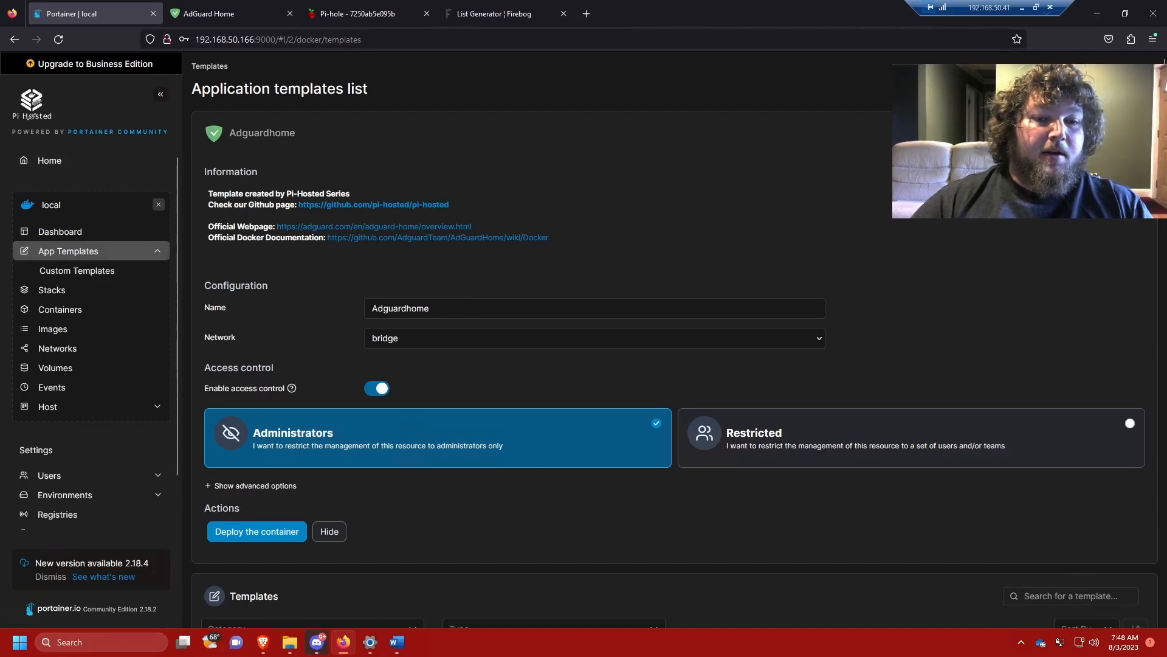
pyautogui.click(329, 530)
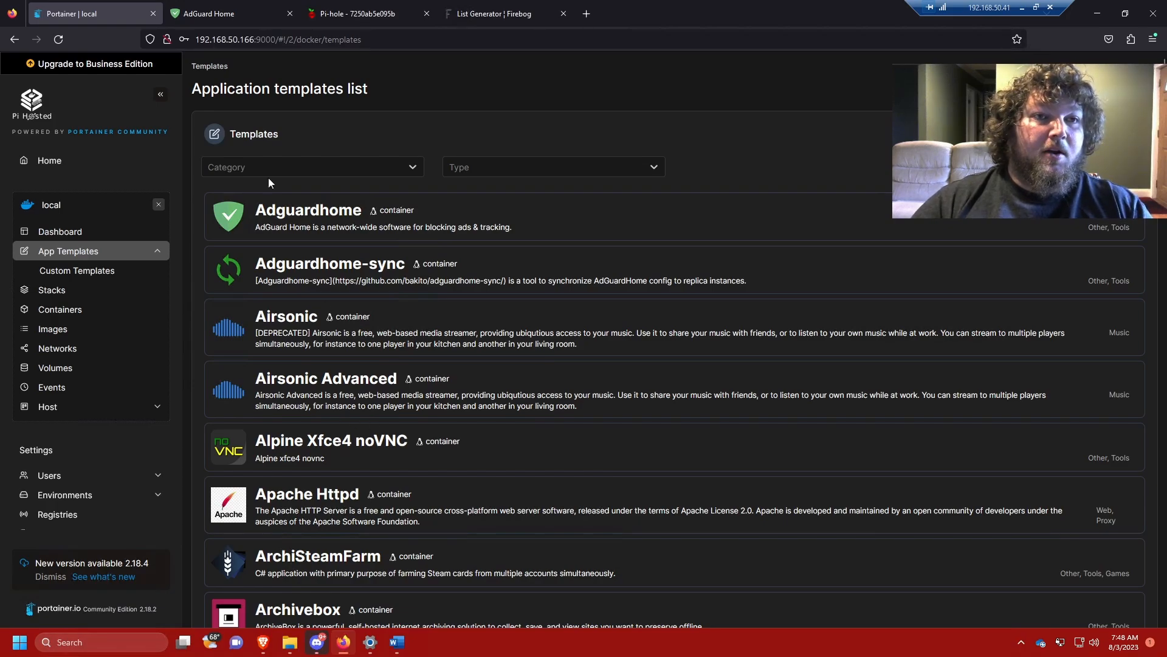
# Compare the AdGuard Home dashboard with the Pi-hole dashboard, switching between the two open pages.
pyautogui.click(201, 24)
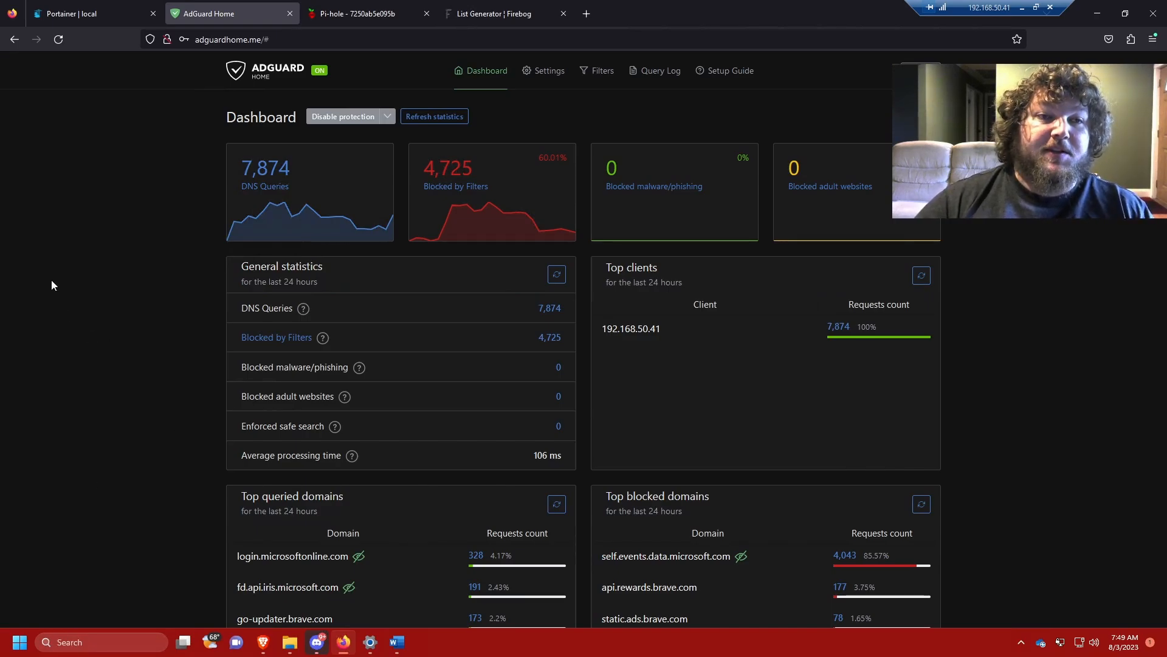
pyautogui.click(59, 7)
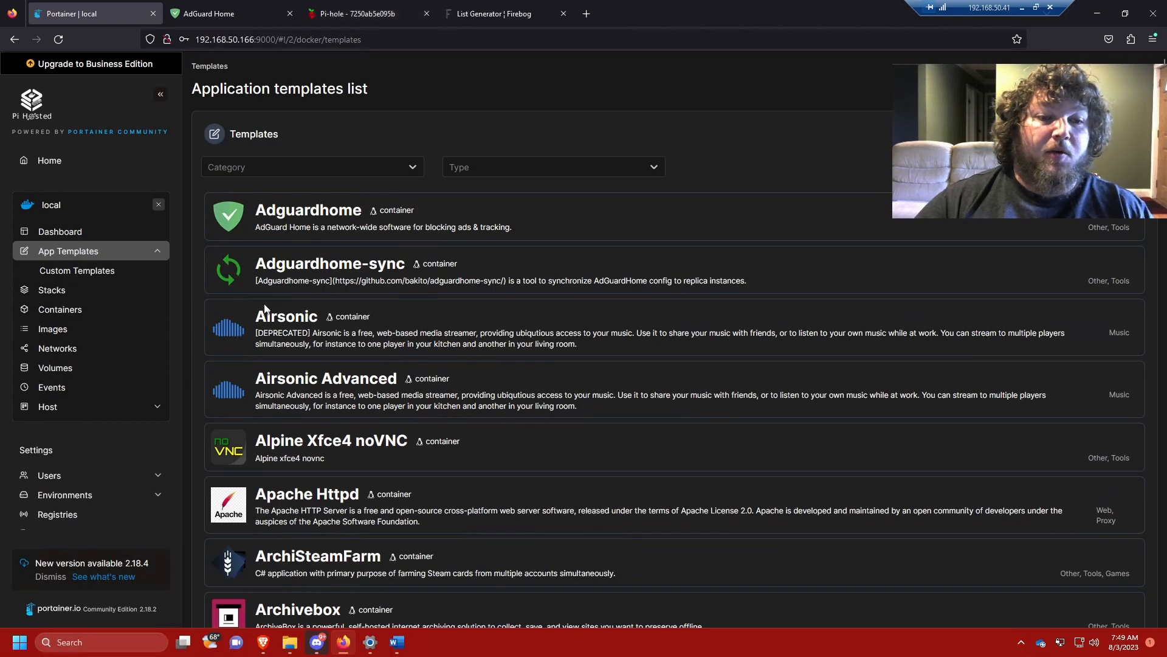
pyautogui.hotkey('ctrl', 'Tab')
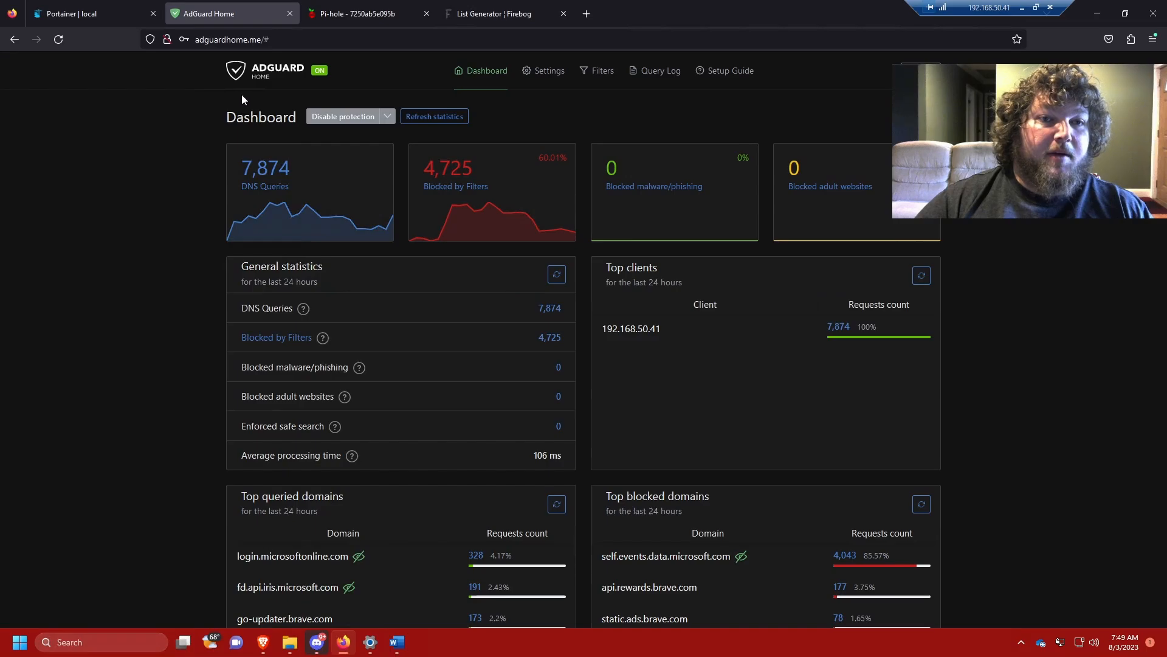
pyautogui.click(349, 20)
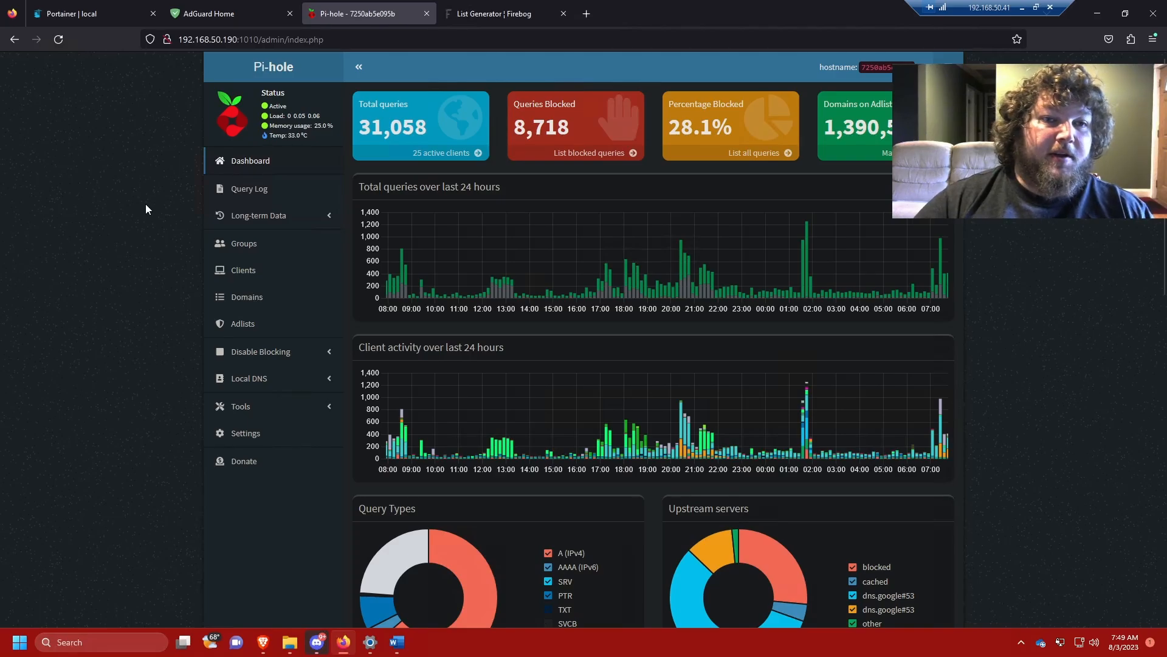
pyautogui.click(217, 15)
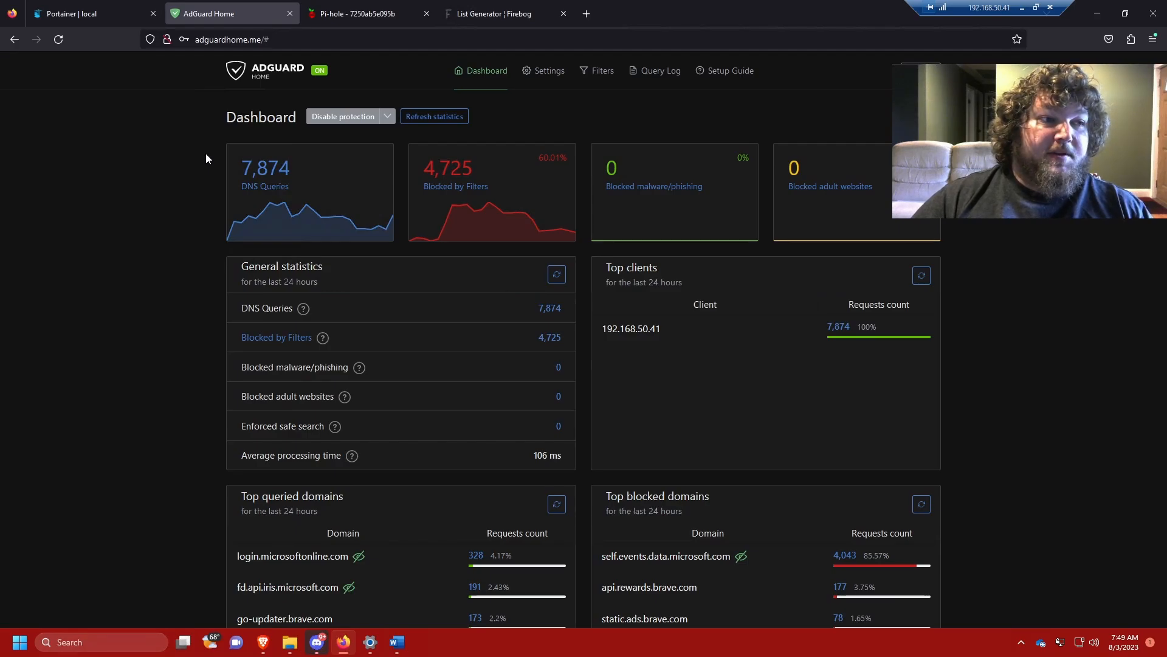
pyautogui.click(328, 14)
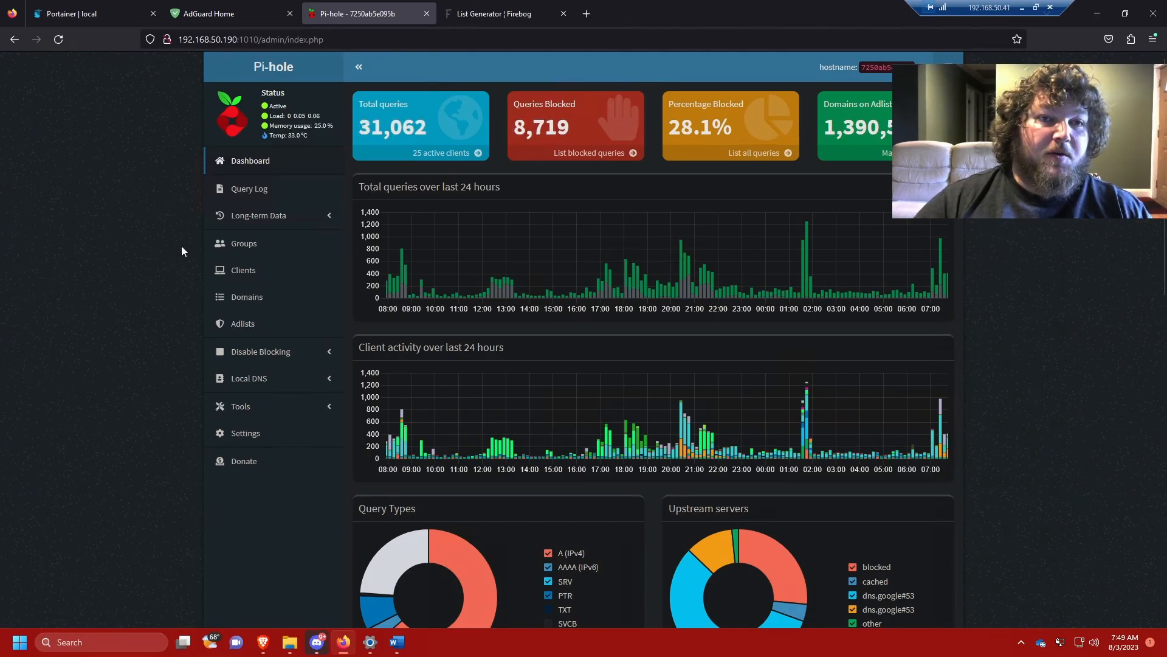
# Open the privacy policy linked from the AdGuard Home dashboard, skim the AdGuard Home Privacy Notice and close it.
pyautogui.click(196, 20)
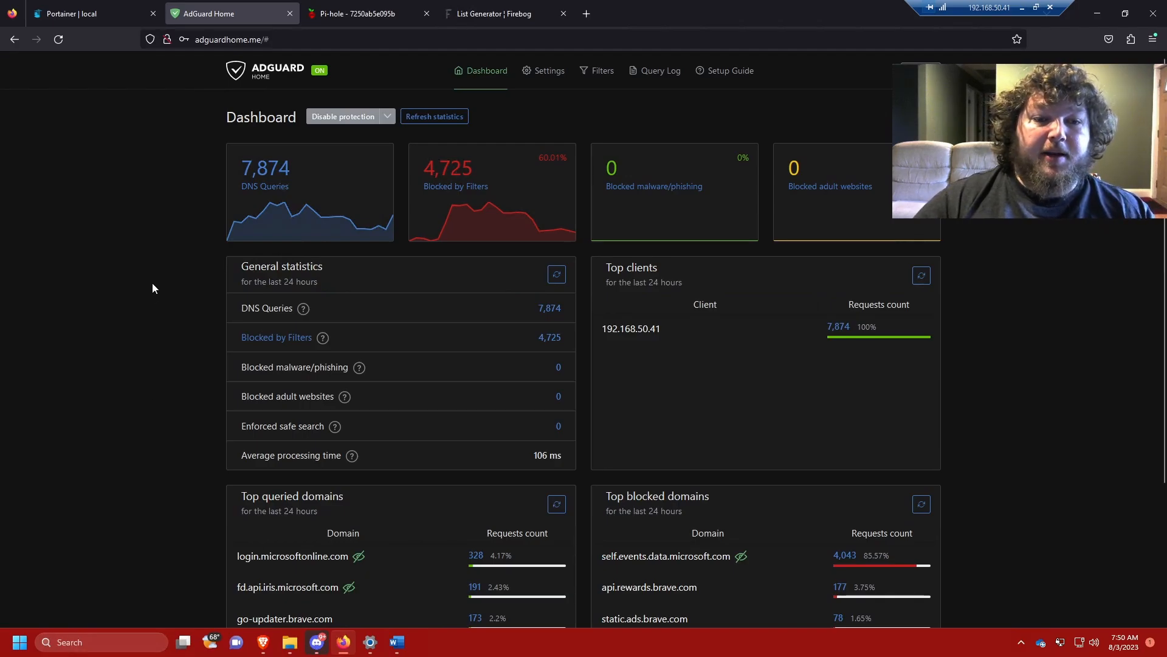
pyautogui.scroll(-1, 152, 285)
pyautogui.scroll(-3, 153, 287)
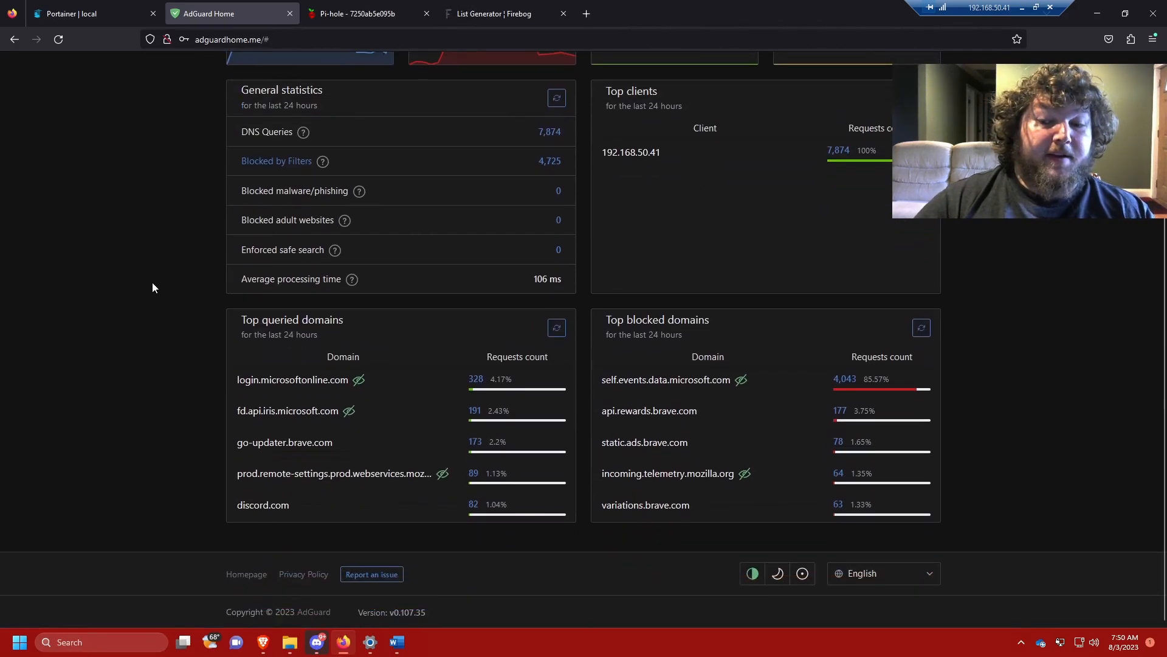
pyautogui.click(303, 574)
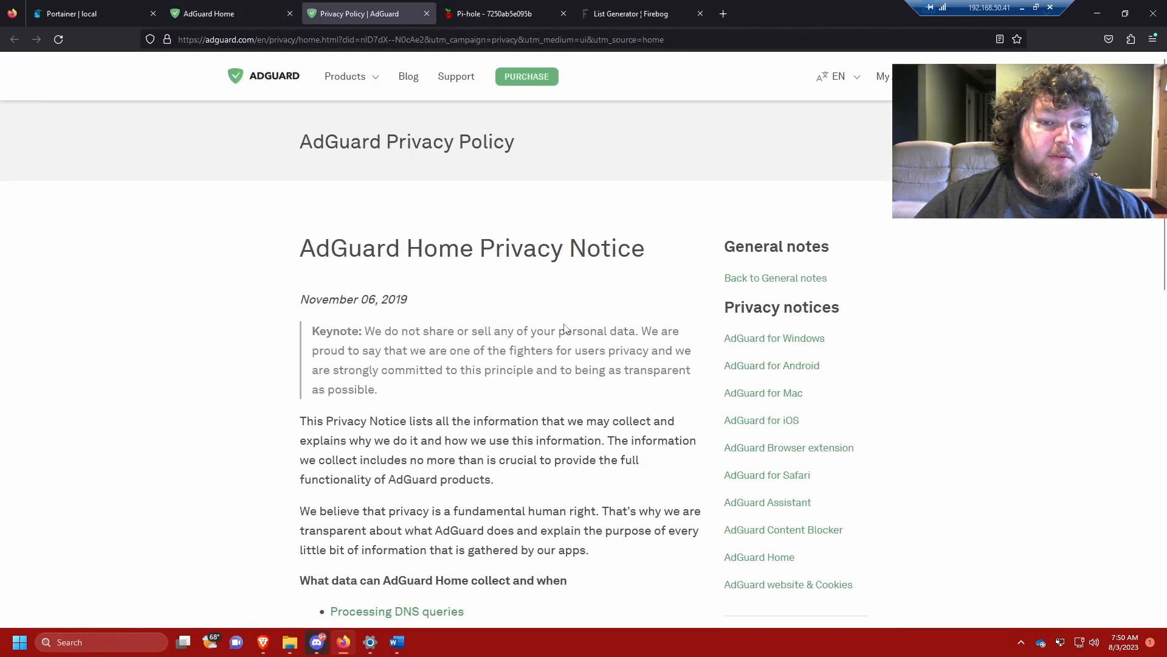
pyautogui.scroll(-5, 565, 329)
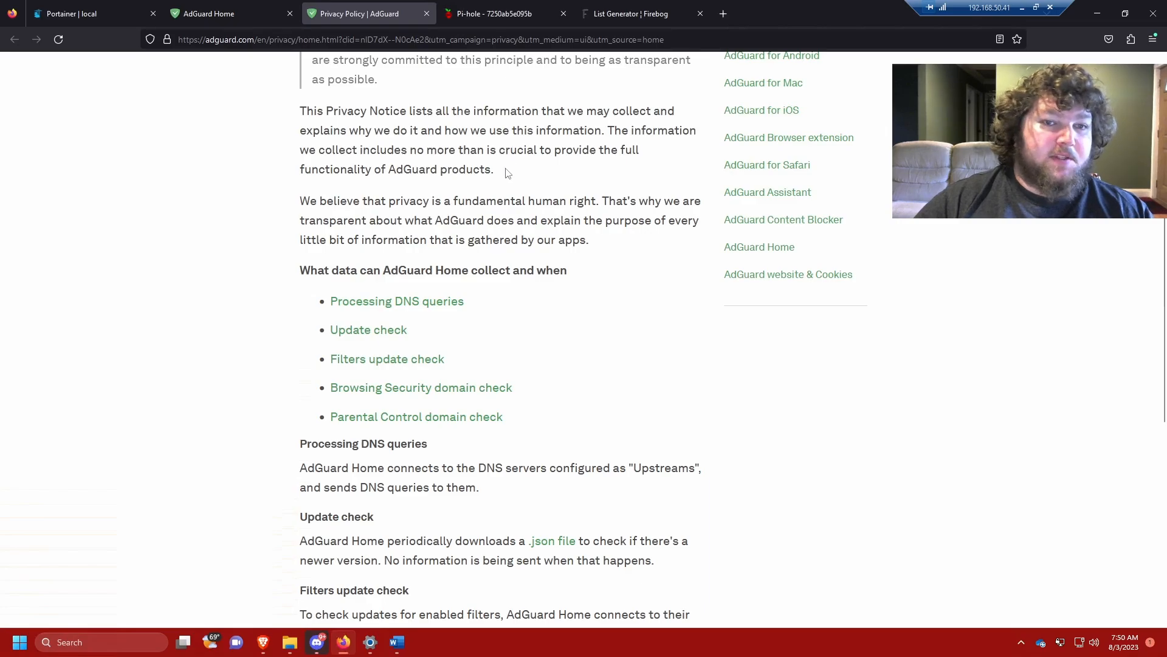
pyautogui.scroll(2, 450, 301)
pyautogui.scroll(4, 450, 301)
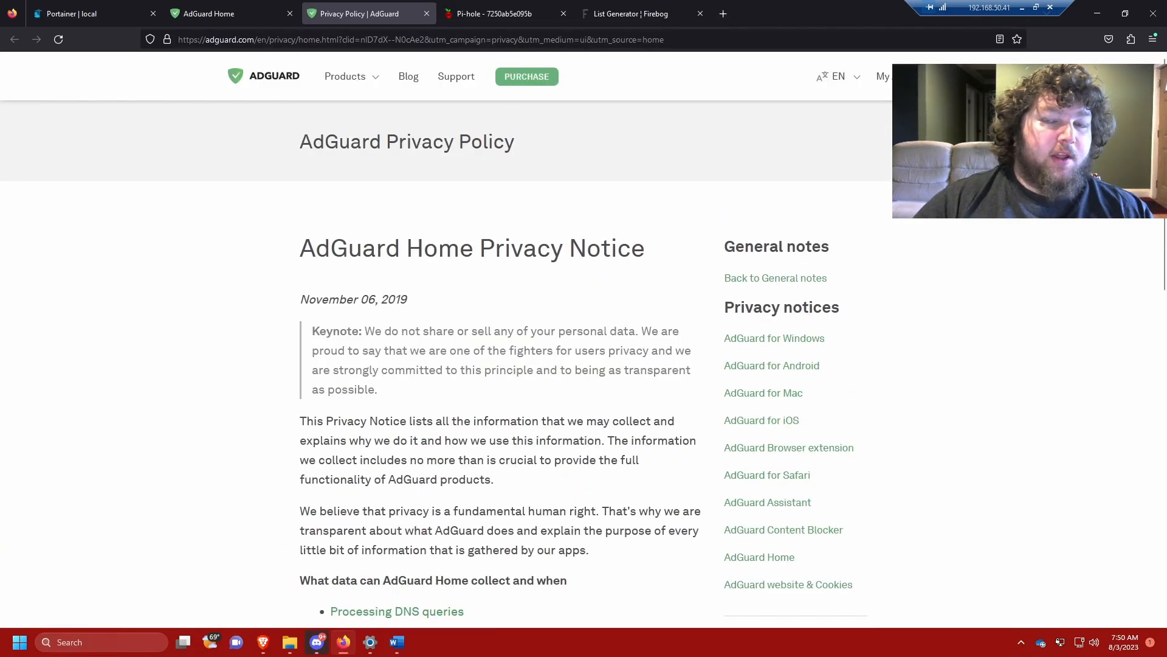
pyautogui.click(428, 13)
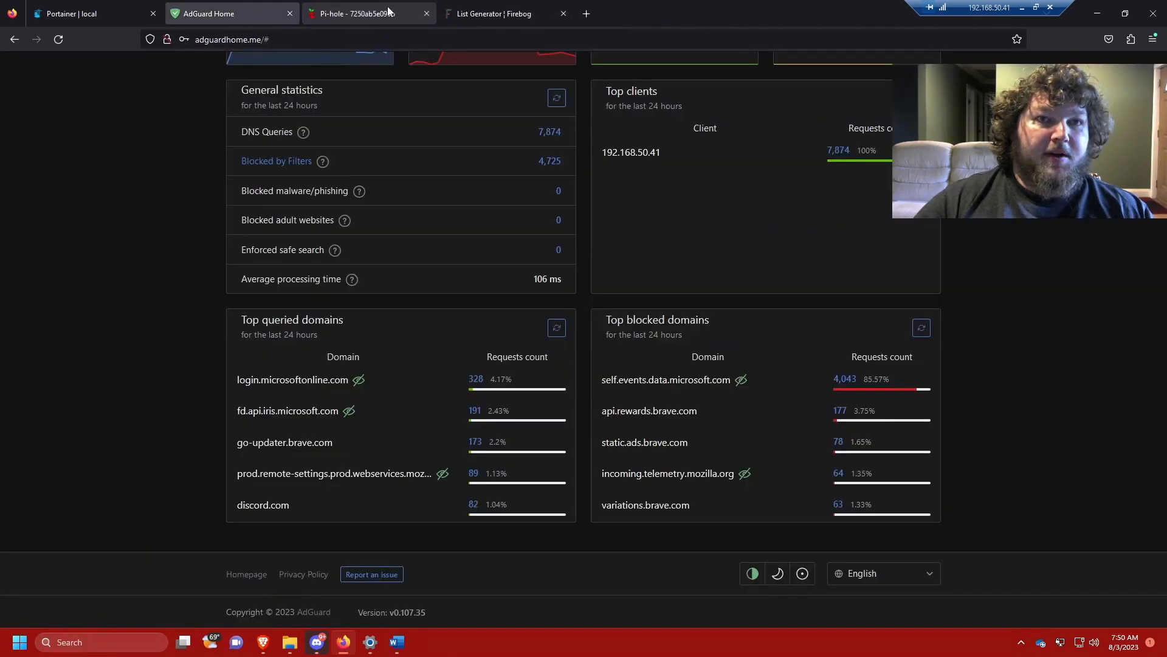
# Look over the Pi-hole dashboard, open the Pi-hole documentation from it and search the documentation for "privacy".
pyautogui.click(389, 13)
pyautogui.scroll(-4, 353, 350)
pyautogui.scroll(-8, 354, 348)
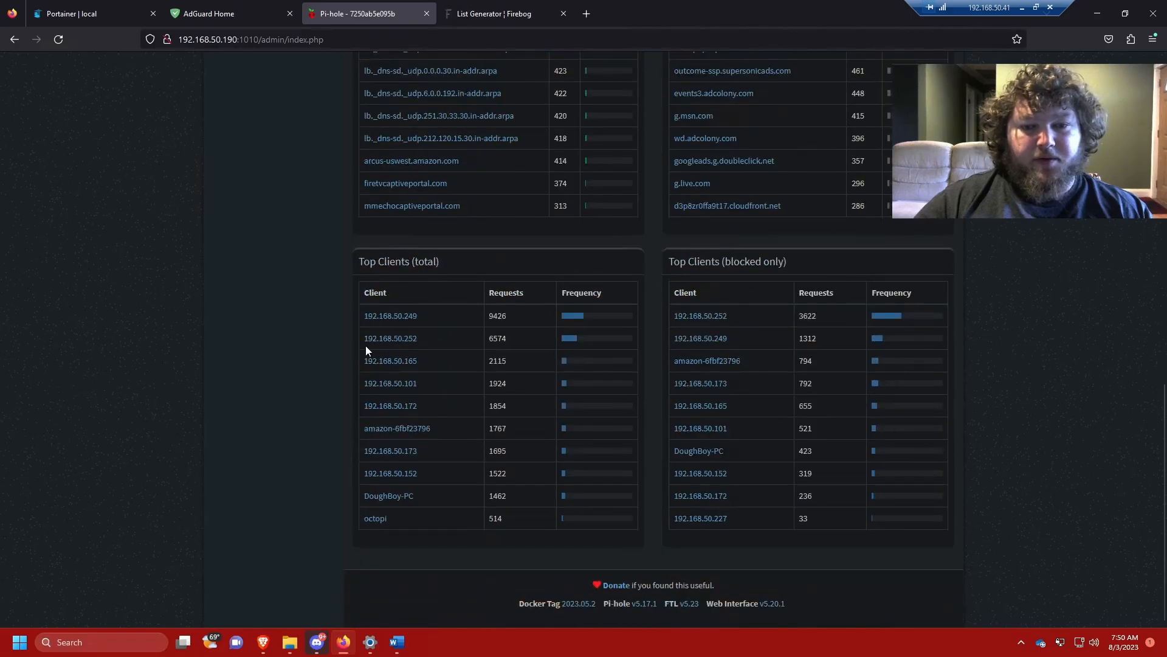
pyautogui.scroll(12, 554, 571)
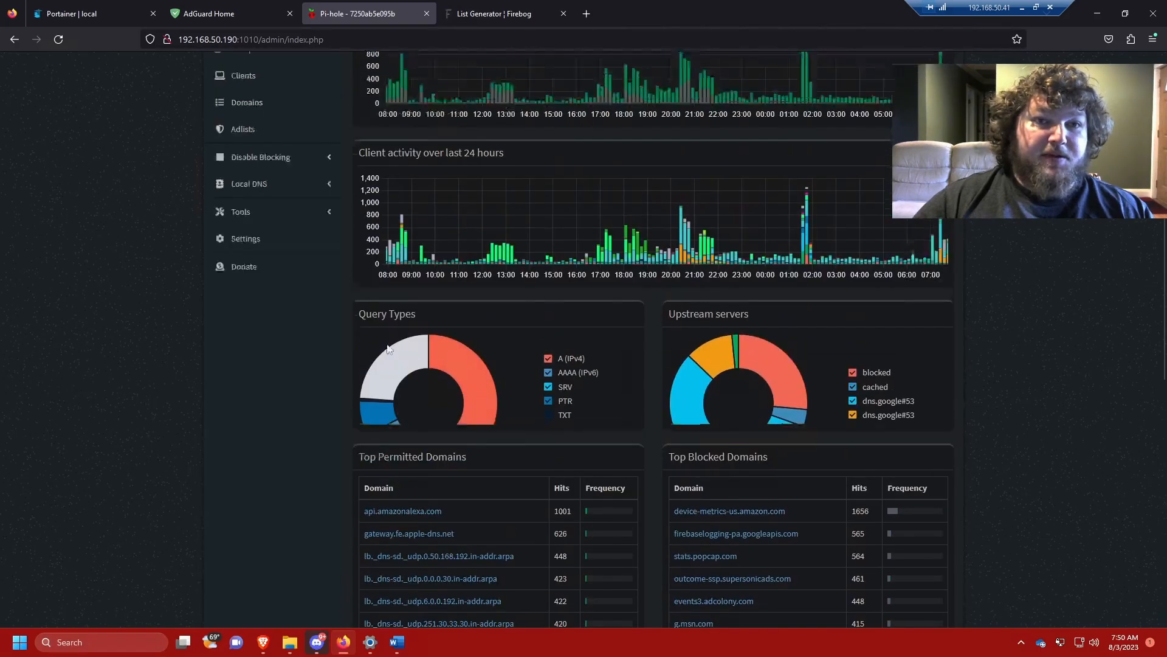
pyautogui.click(952, 59)
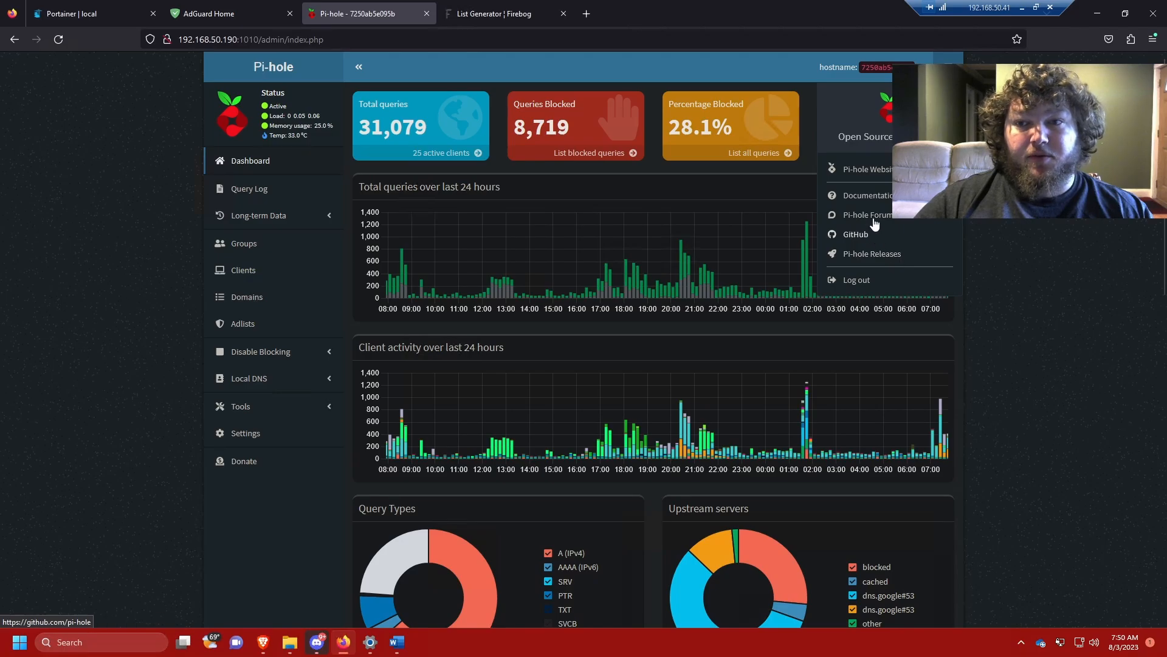
pyautogui.click(856, 234)
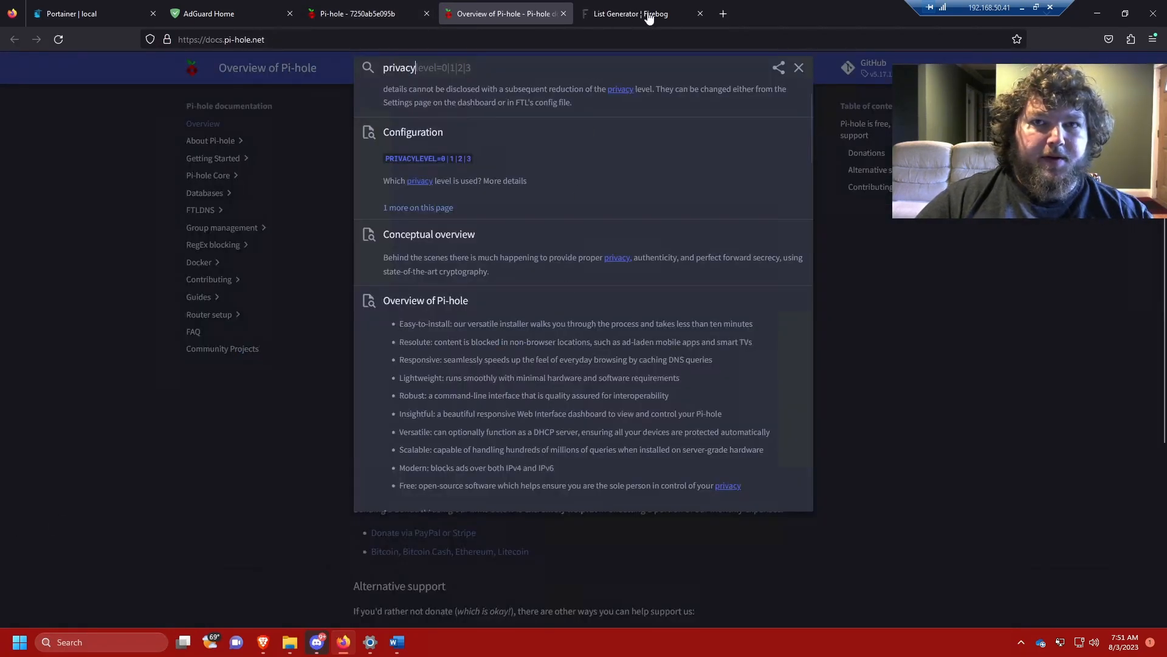
# Read through the Pi-hole documentation's "privacy" search results and open the Pi-hole News and Blogs result in a separate tab.
pyautogui.scroll(2, 542, 305)
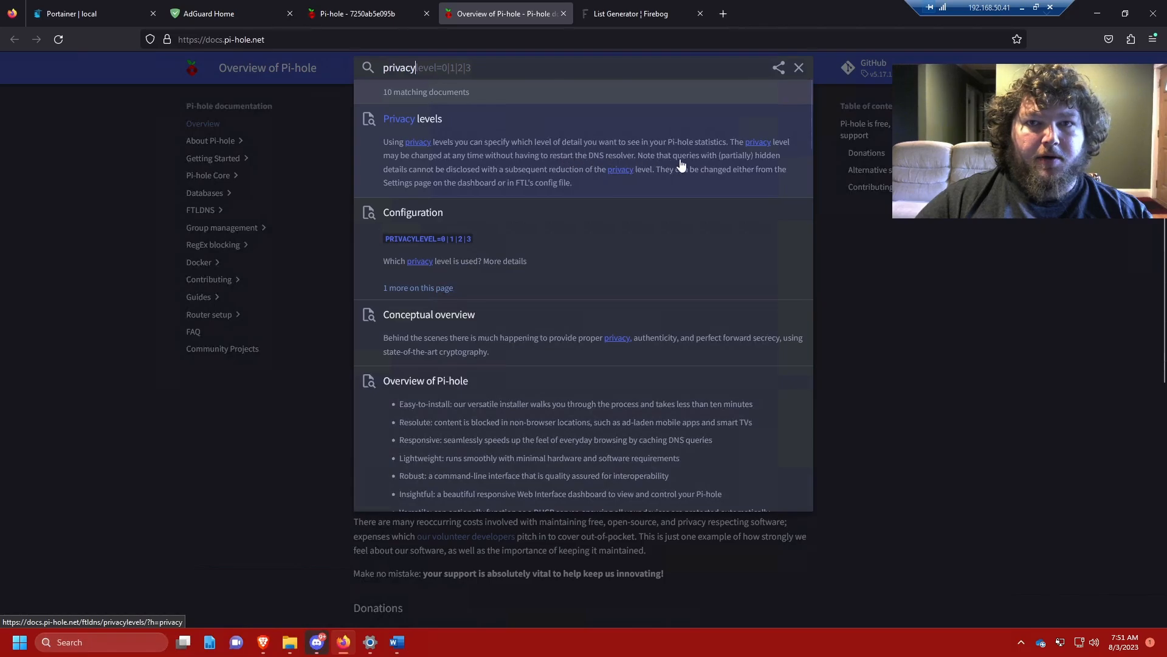
pyautogui.scroll(-3, 507, 286)
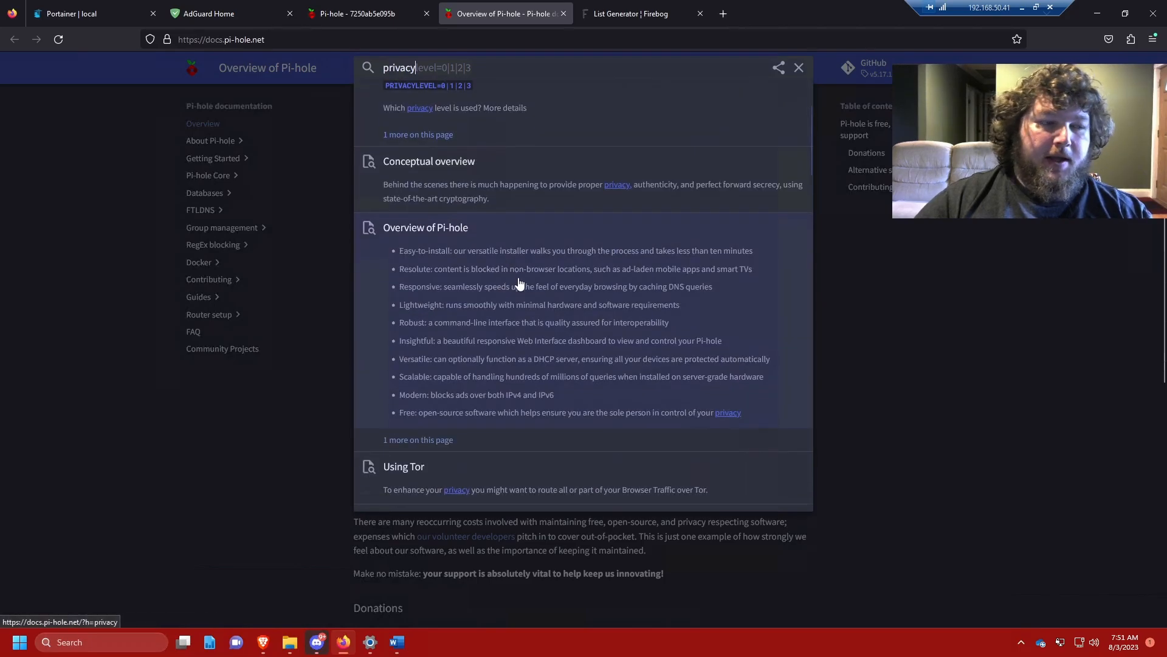
pyautogui.scroll(-3, 517, 281)
pyautogui.scroll(-10, 520, 284)
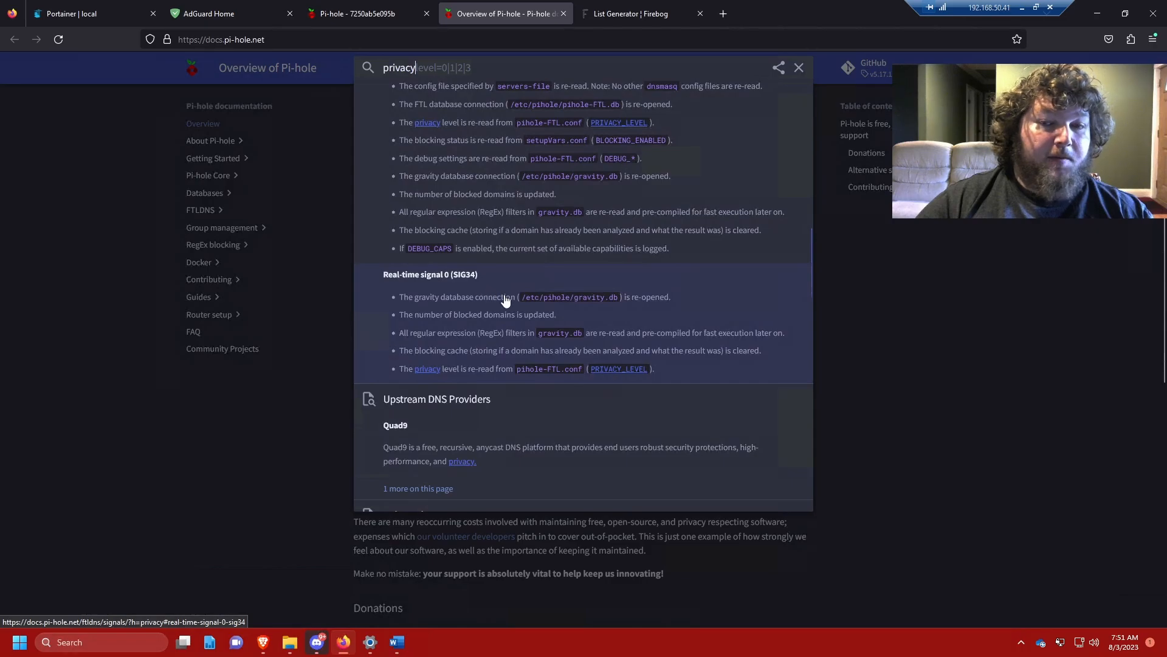
pyautogui.scroll(-15, 602, 381)
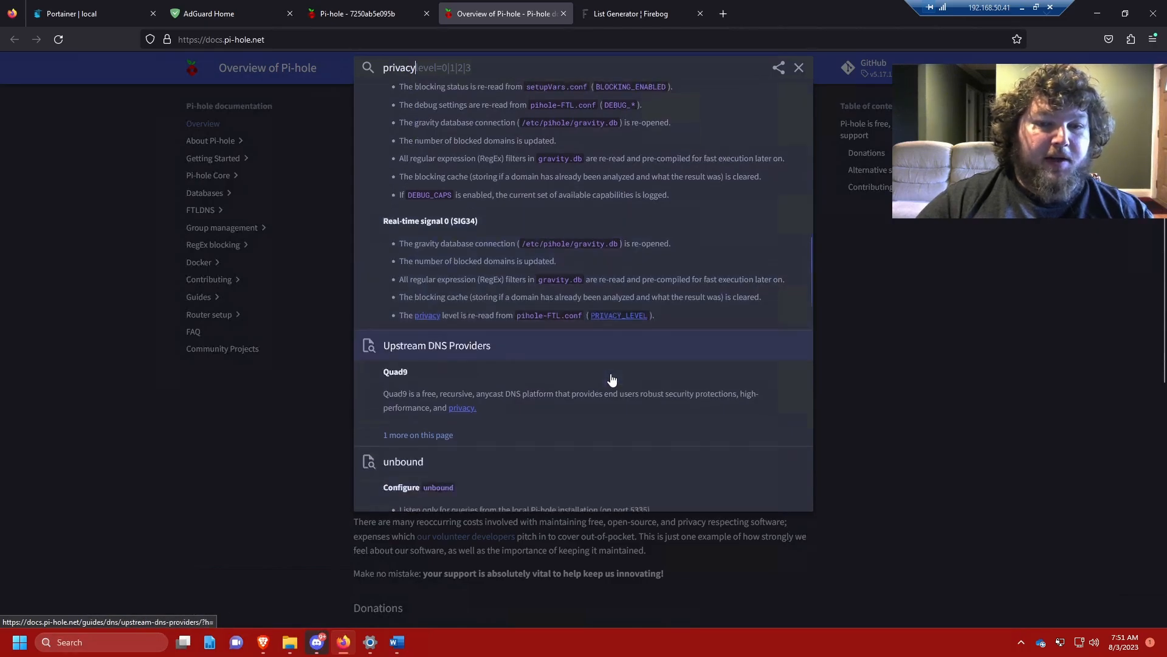
pyautogui.scroll(-15, 618, 377)
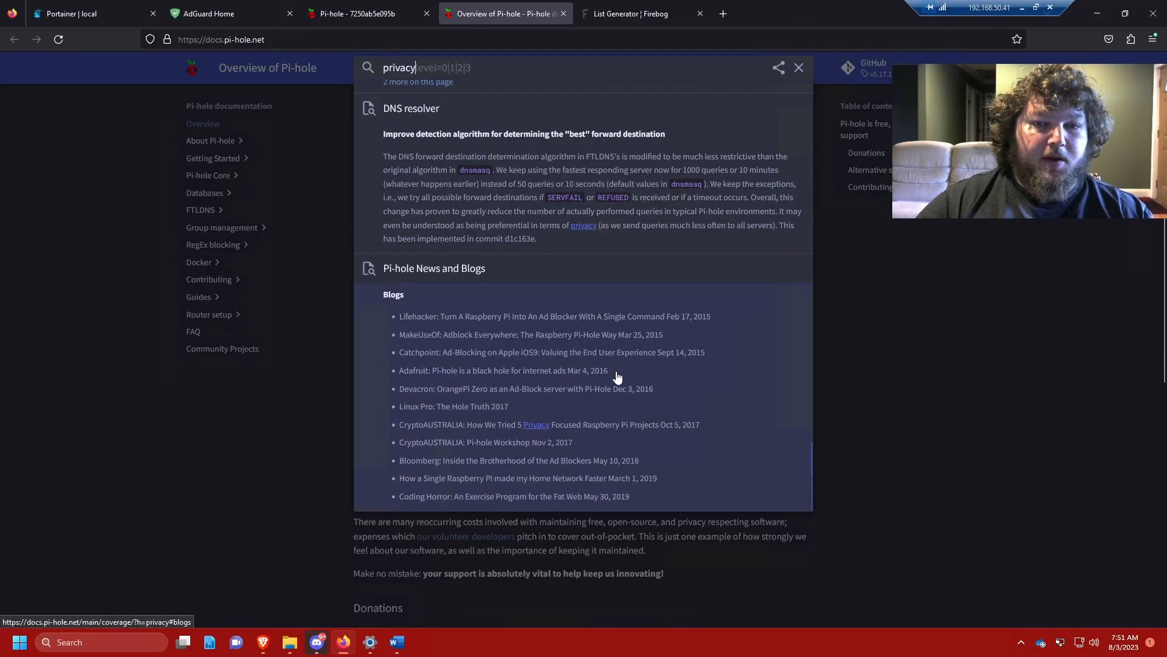
pyautogui.middleClick(617, 377)
pyautogui.scroll(10, 611, 375)
pyautogui.scroll(15, 601, 375)
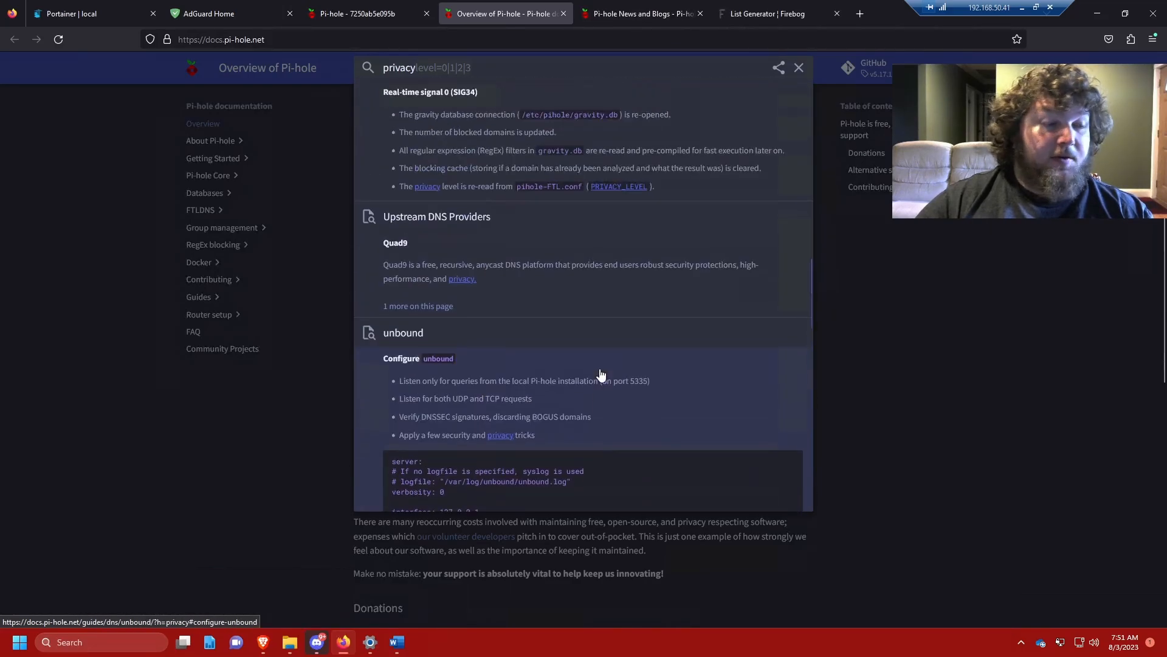
pyautogui.scroll(15, 556, 367)
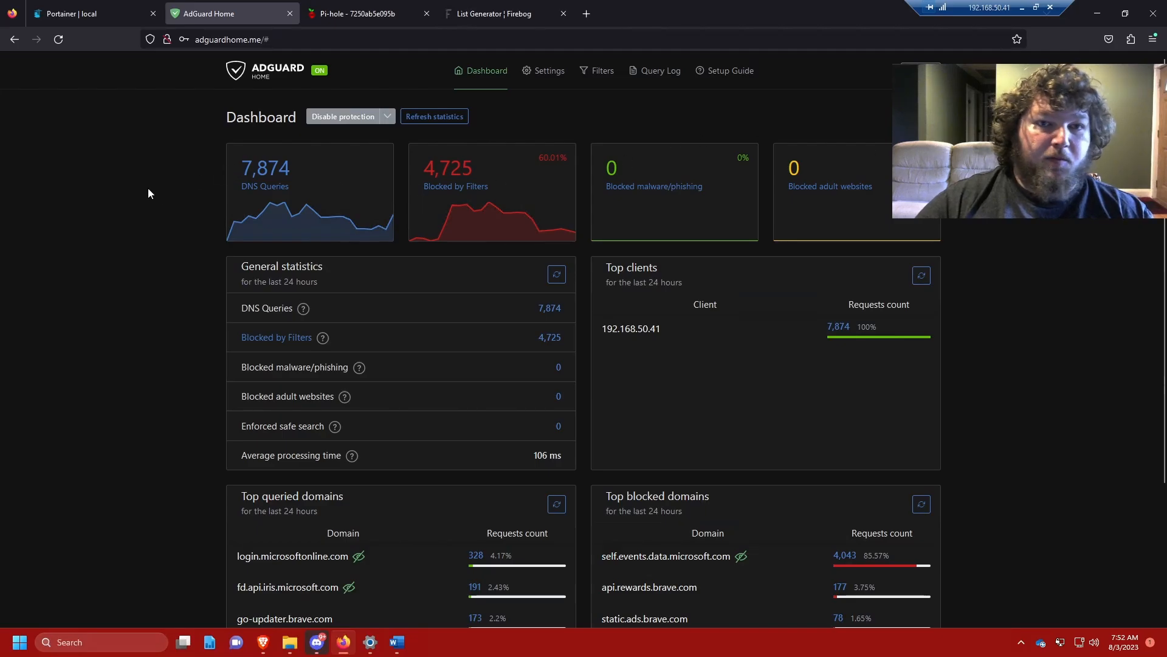
# Examine the AdGuard Home dashboard's general statistics, top clients, top queried domains and top blocked domains.
pyautogui.scroll(-3, 199, 213)
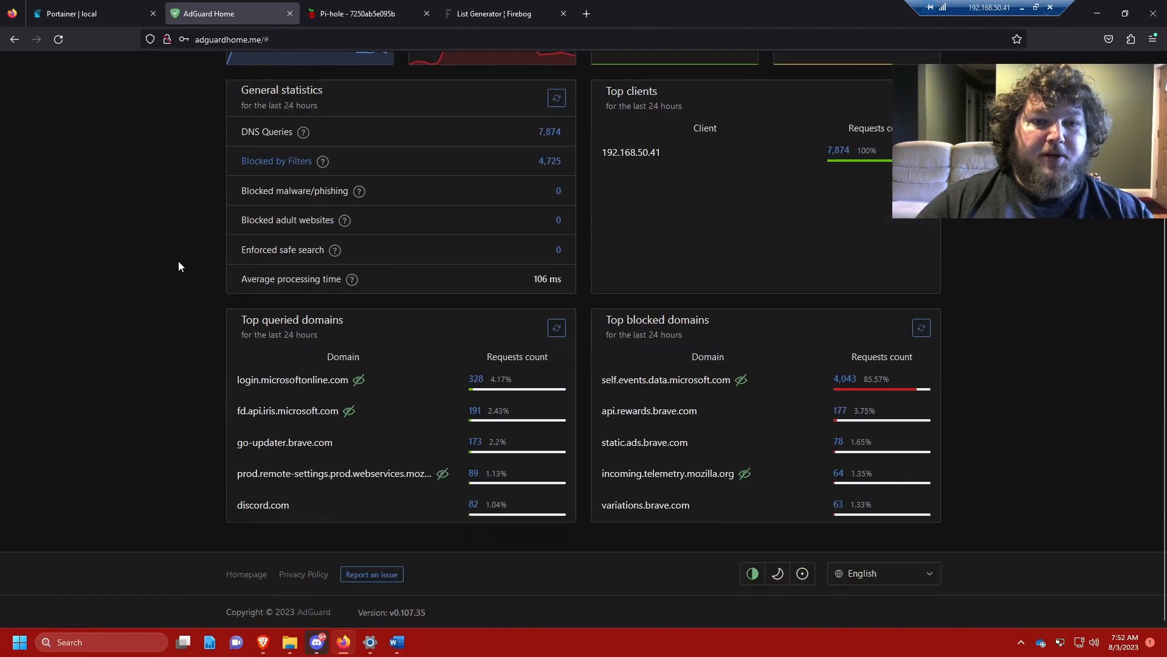
pyautogui.scroll(3, 178, 260)
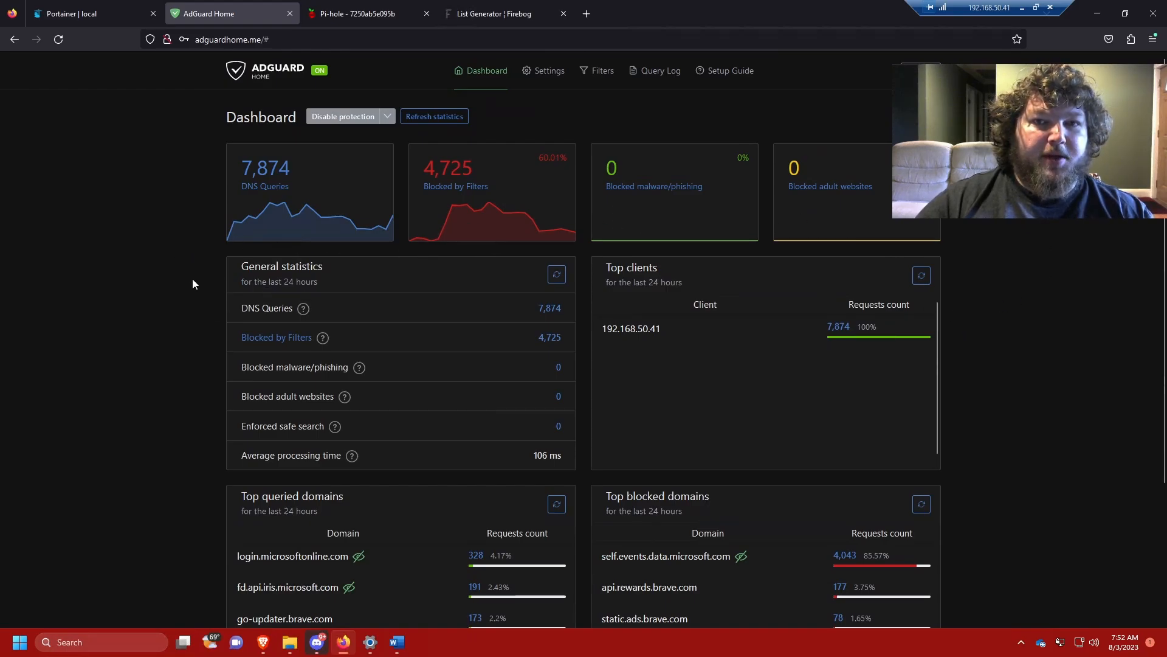
pyautogui.scroll(-3, 685, 323)
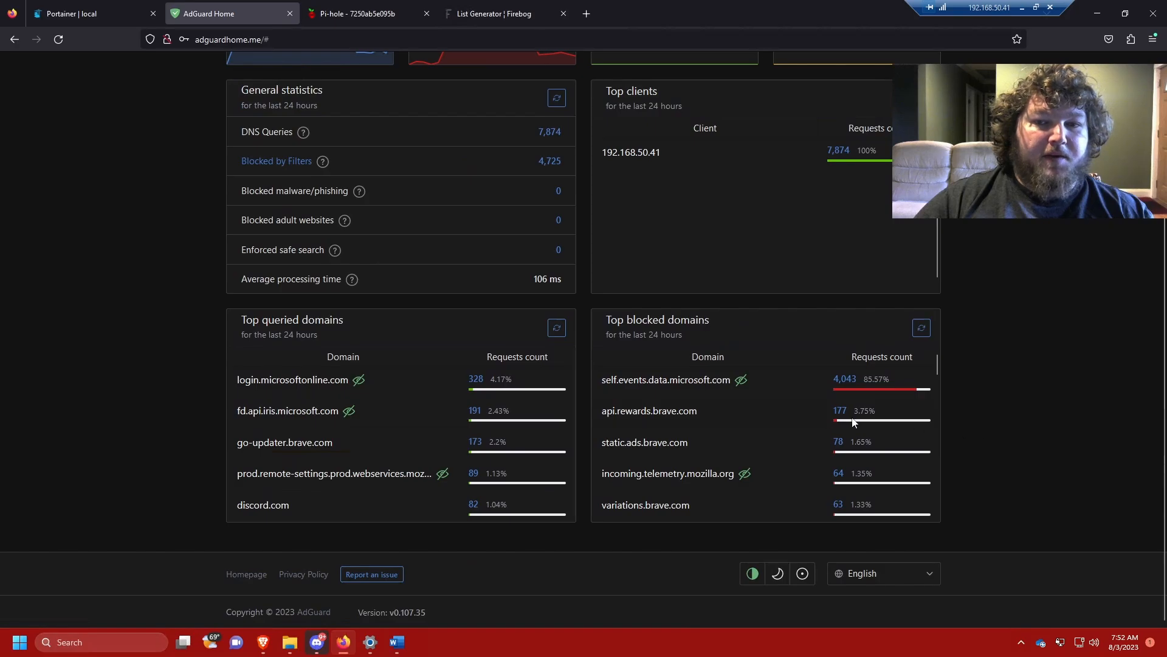
pyautogui.scroll(3, 323, 344)
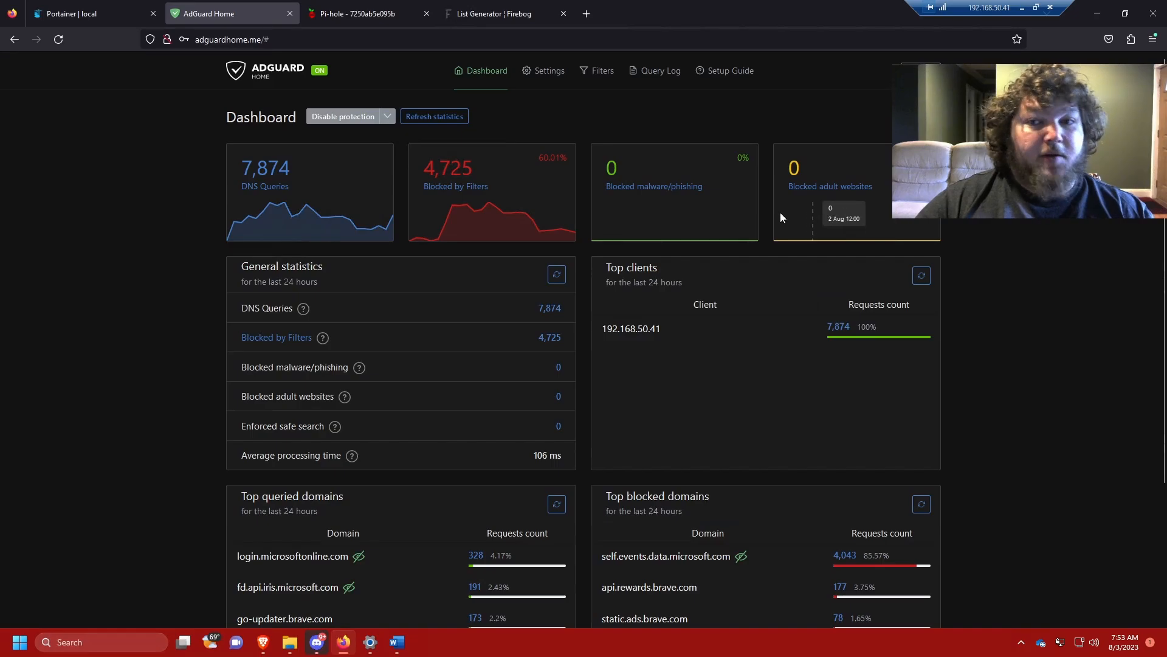
pyautogui.scroll(-2, 334, 157)
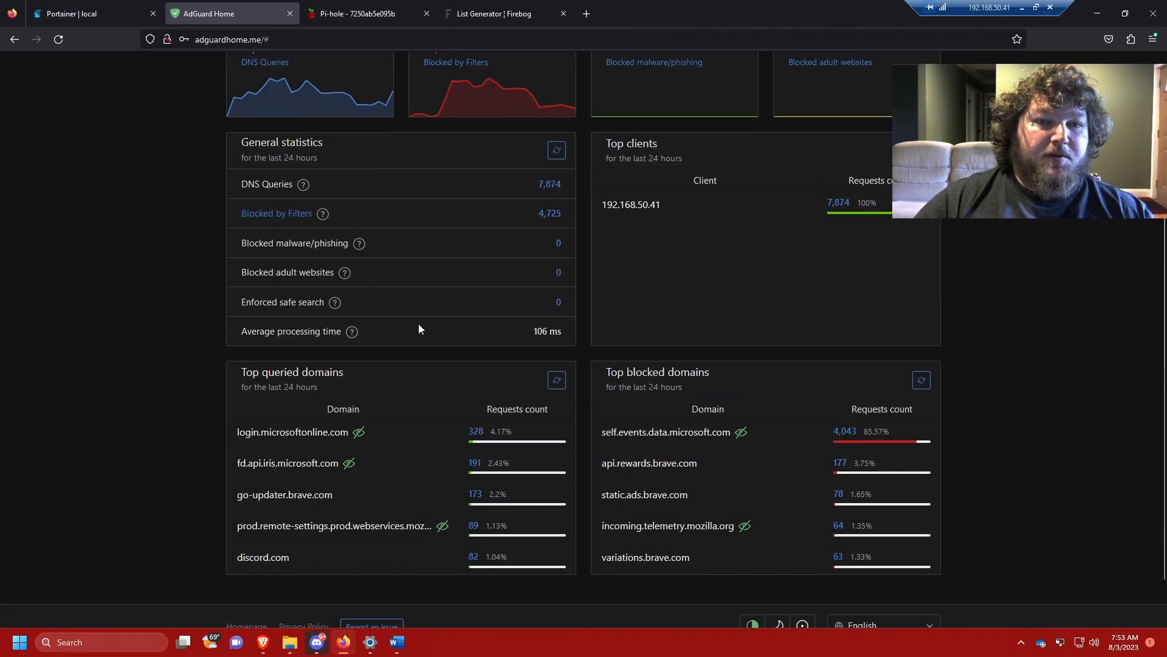
pyautogui.scroll(1, 419, 328)
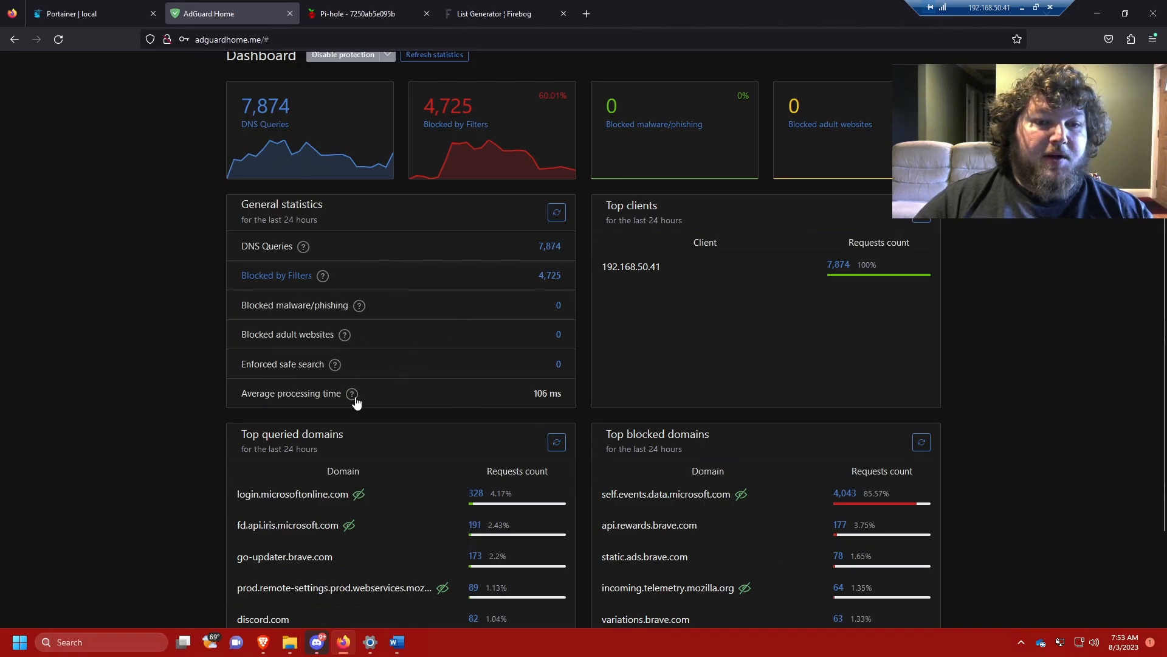
pyautogui.moveTo(355, 397)
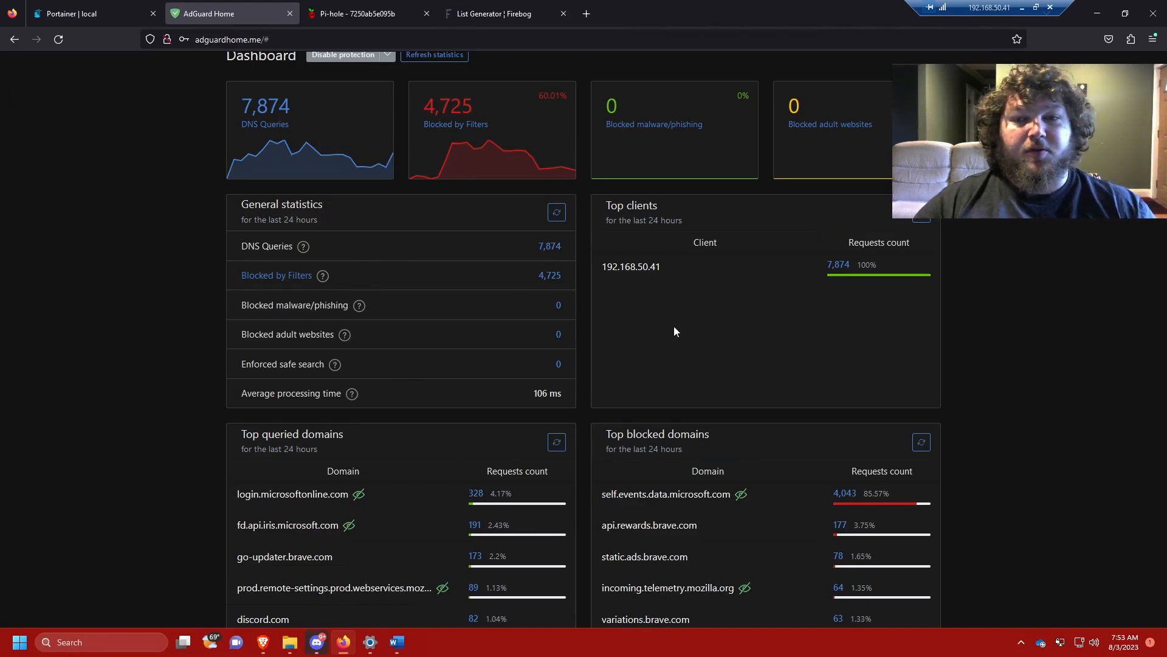
pyautogui.scroll(-1, 678, 267)
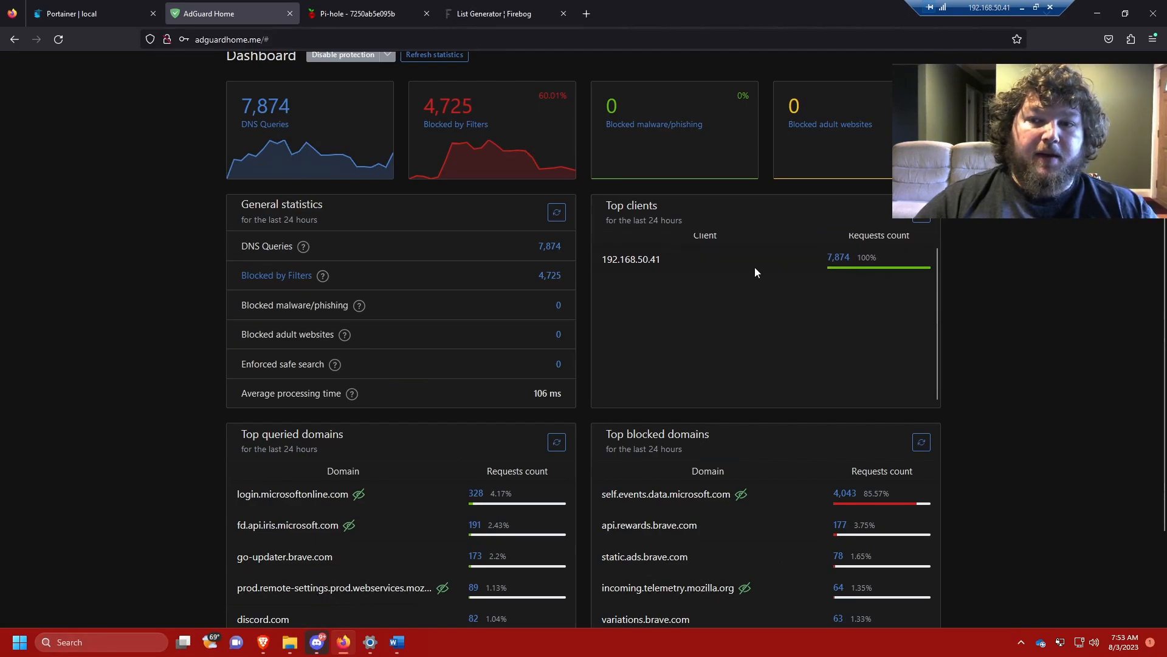
# Finish viewing the AdGuard Home dashboard, switch to the Pi-hole dashboard and inspect its Query Types and Upstream servers charts.
pyautogui.scroll(-3, 732, 336)
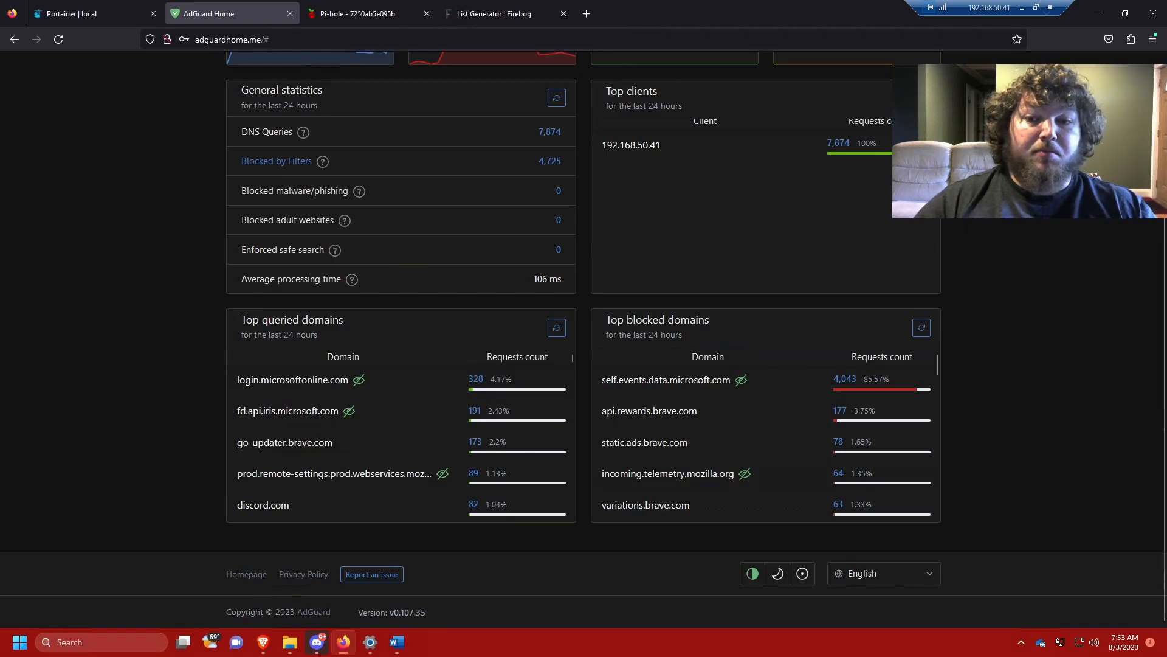
pyautogui.hotkey('ctrl', 'Tab')
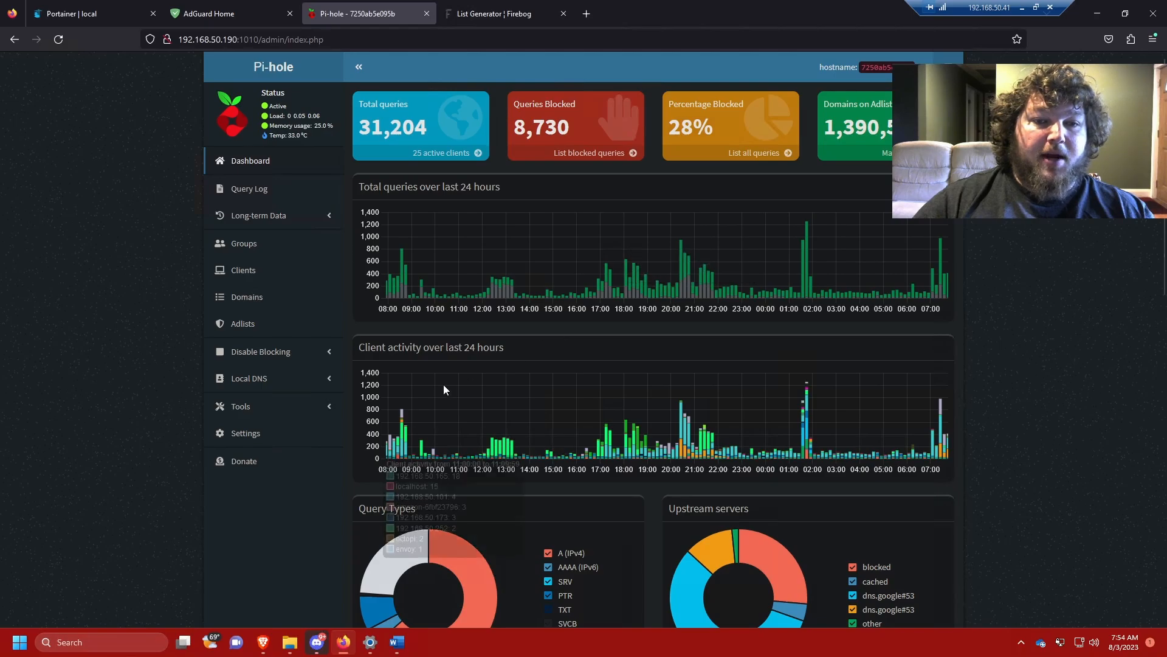
pyautogui.scroll(-3, 444, 389)
pyautogui.scroll(-3, 514, 212)
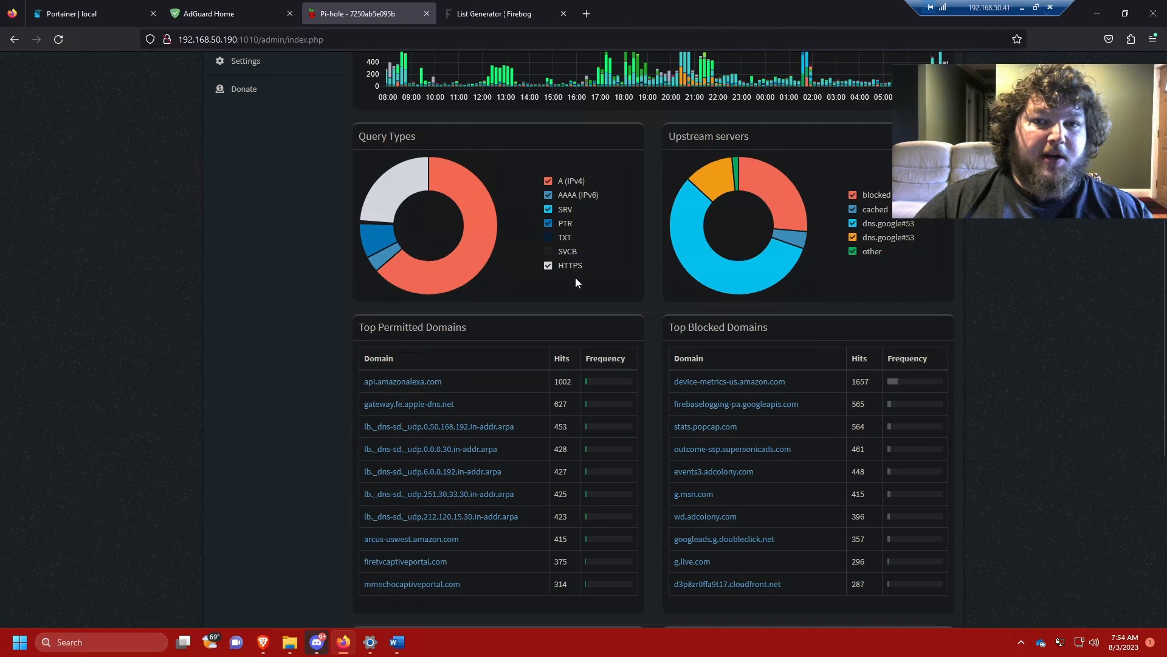
pyautogui.moveTo(753, 276)
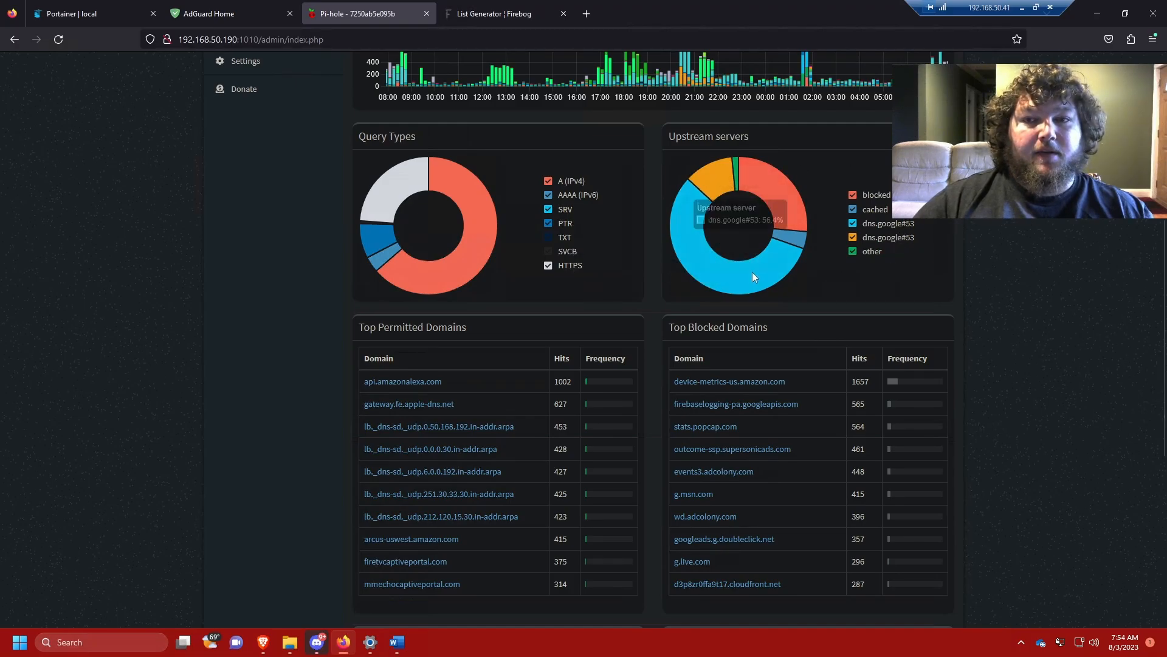
pyautogui.scroll(-3, 708, 162)
pyautogui.scroll(2, 729, 206)
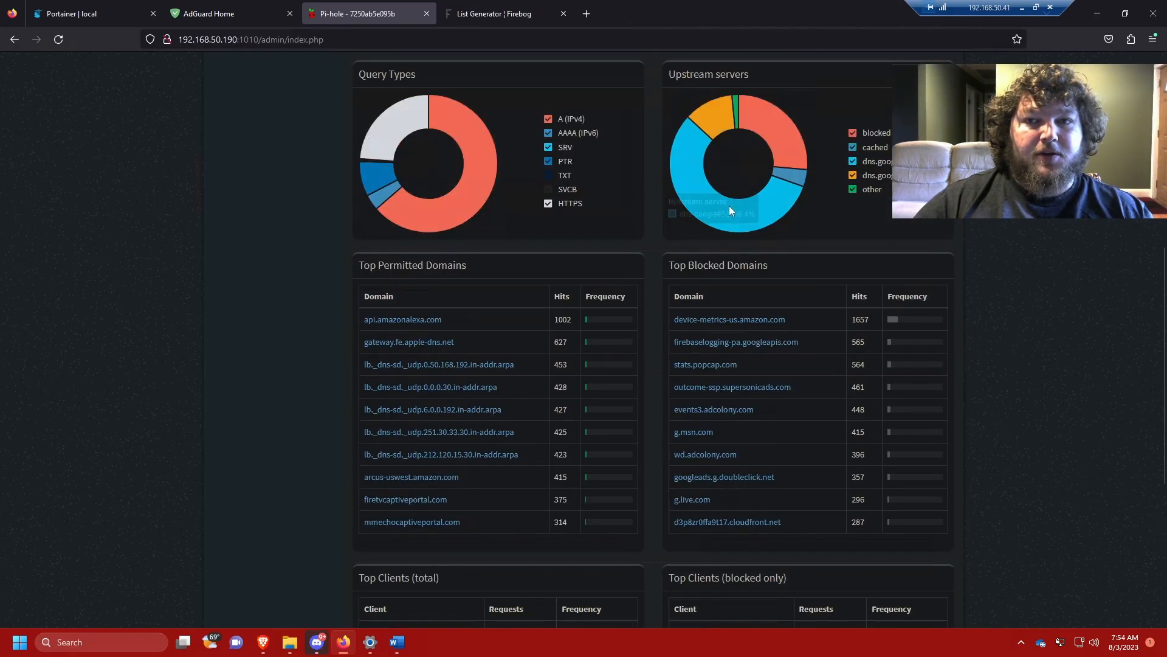
pyautogui.moveTo(728, 220)
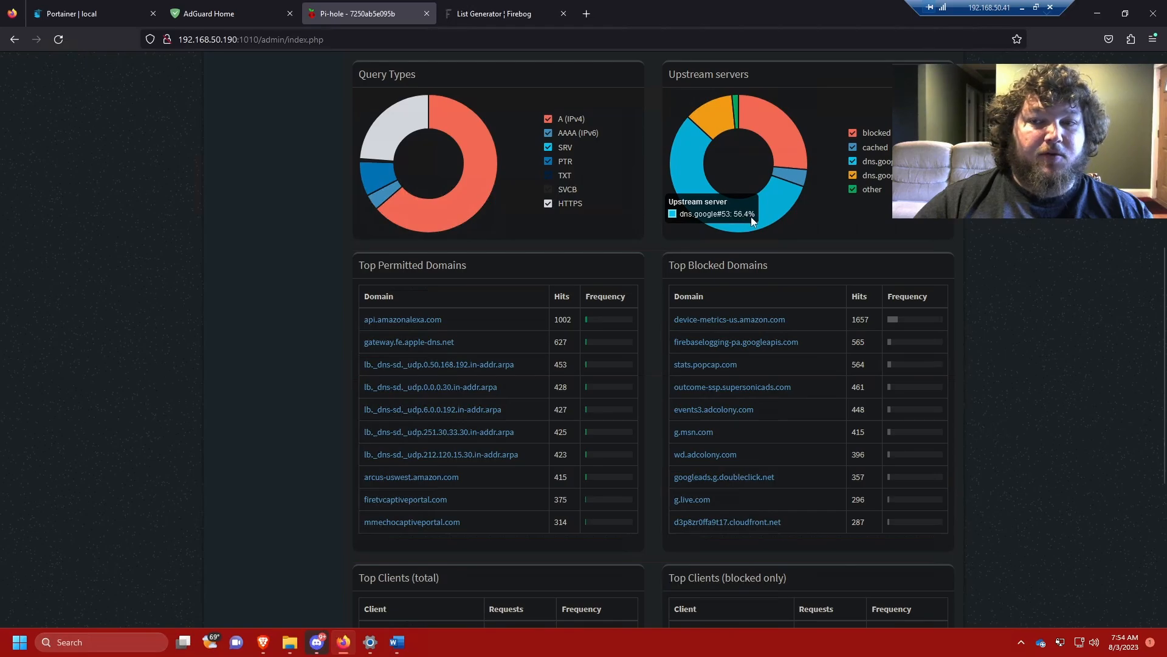
pyautogui.moveTo(772, 123)
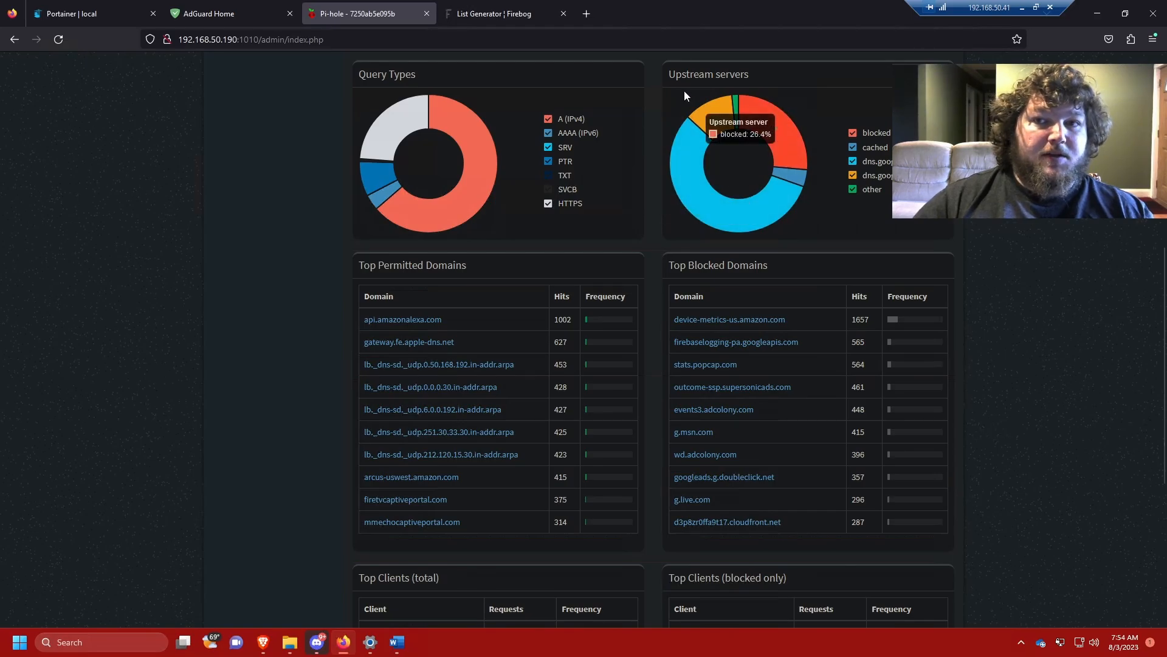
# Review the Pi-hole dashboard's top permitted domains, top blocked domains and both top clients tables.
pyautogui.scroll(-3, 545, 246)
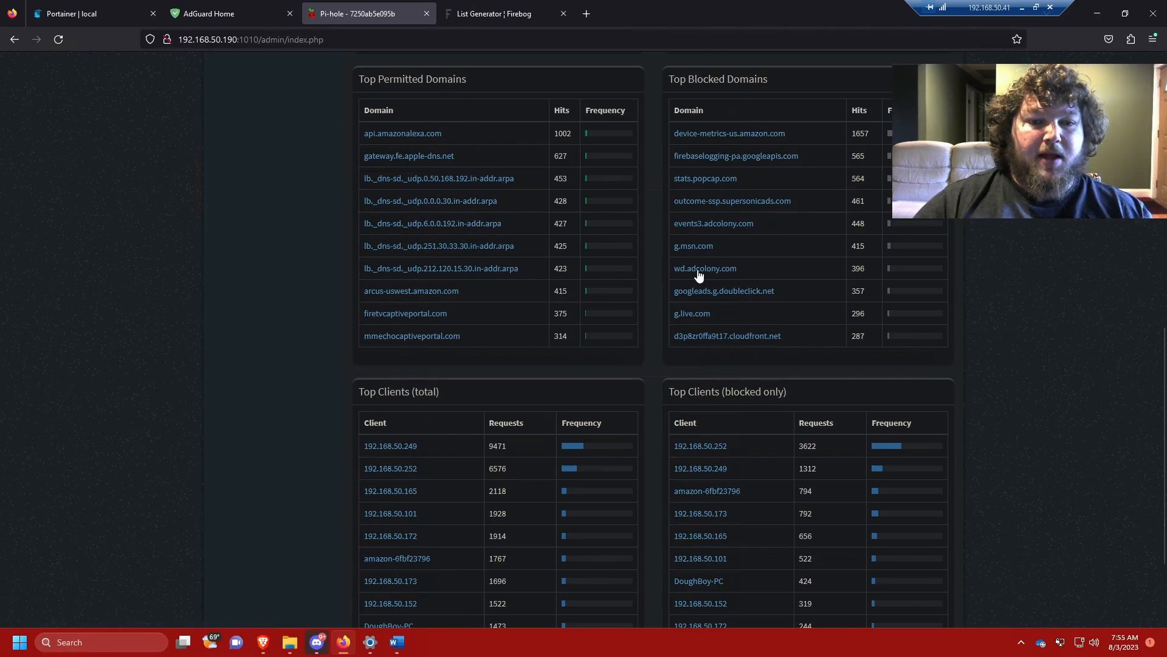
pyautogui.scroll(-2, 698, 278)
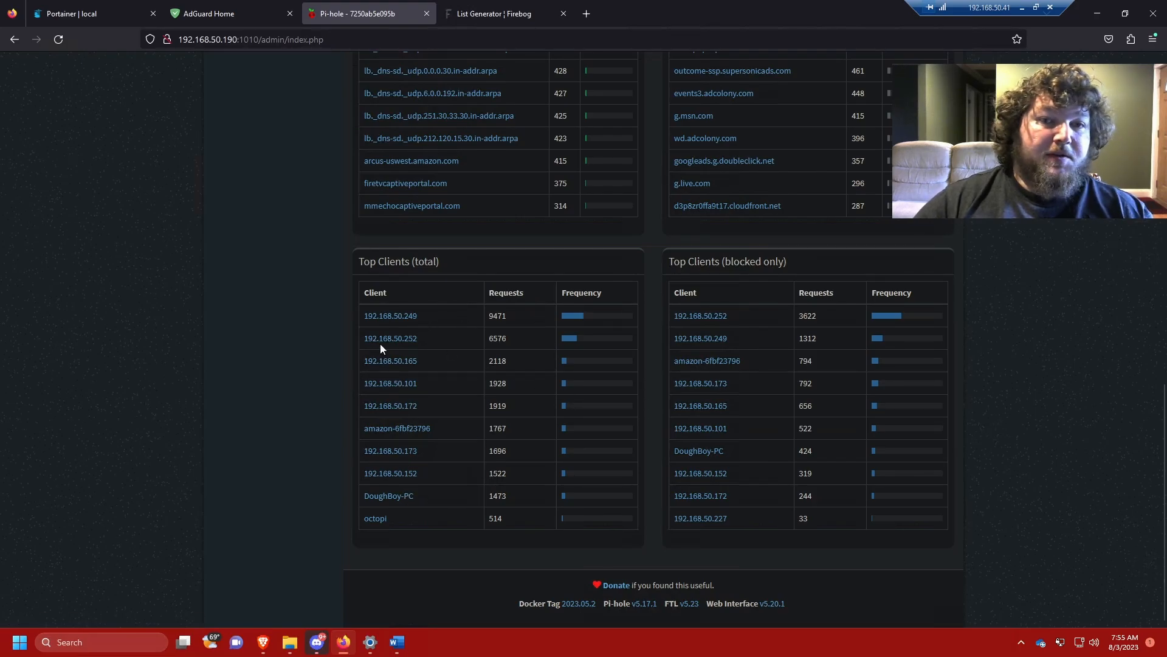
pyautogui.scroll(2, 381, 348)
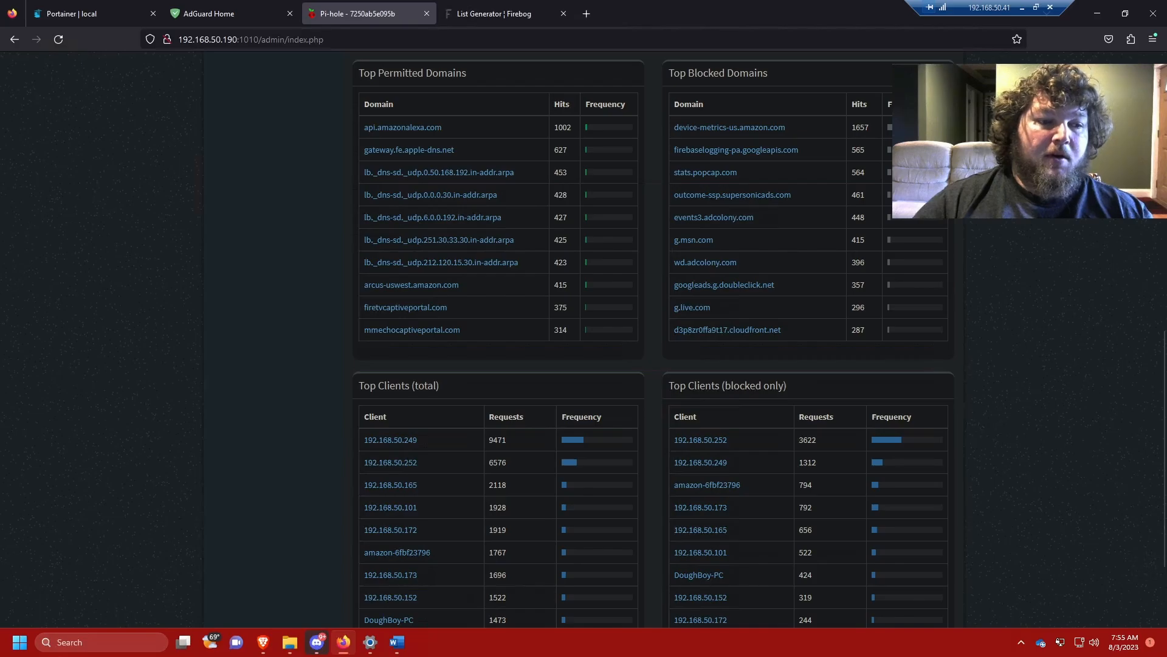
pyautogui.scroll(10, 91, 389)
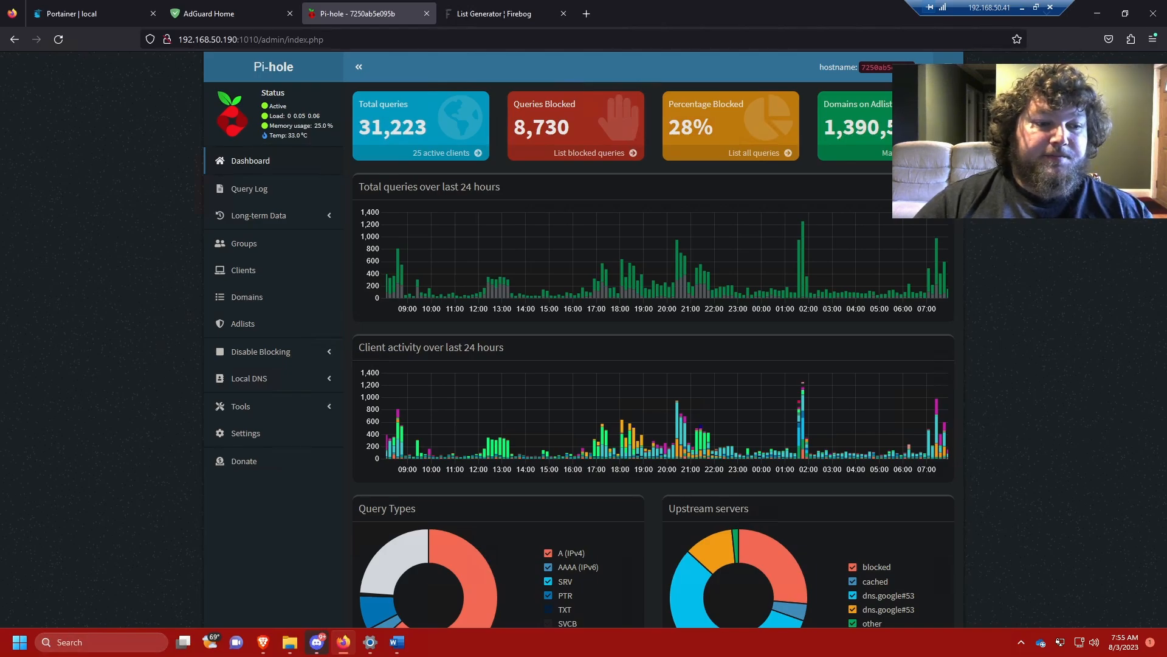
# Switch back to AdGuard Home, open its General settings and look over the domain blocking, web service and Safe Search options.
pyautogui.hotkey('ctrl', 'shift', 'Tab')
pyautogui.moveTo(502, 228)
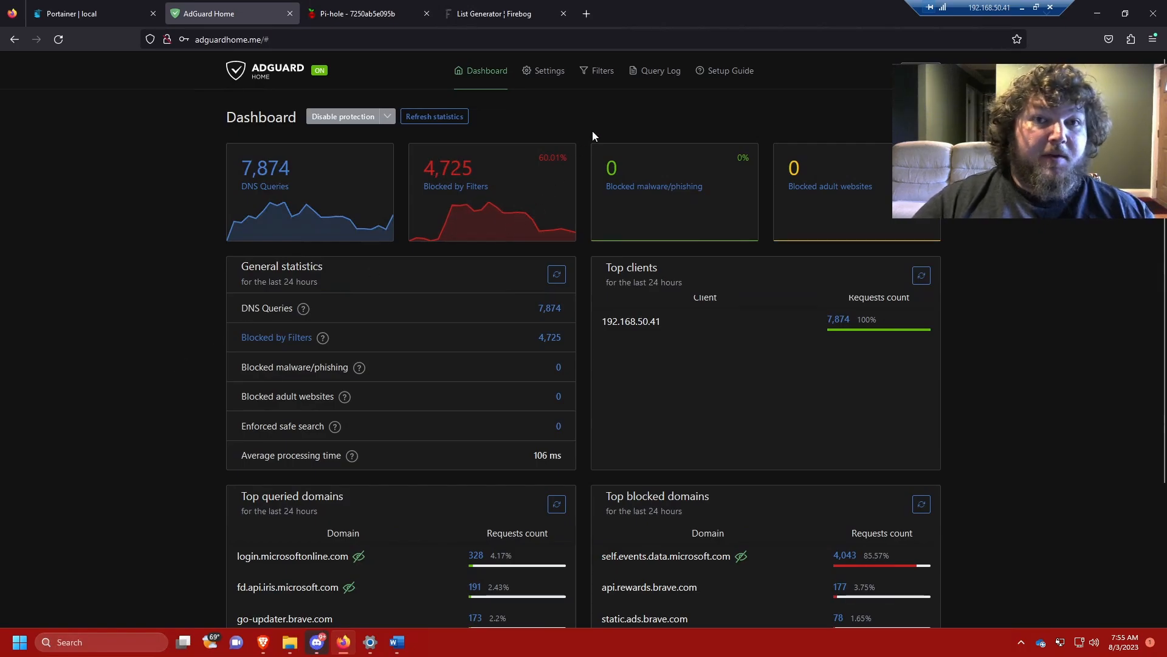
pyautogui.click(549, 71)
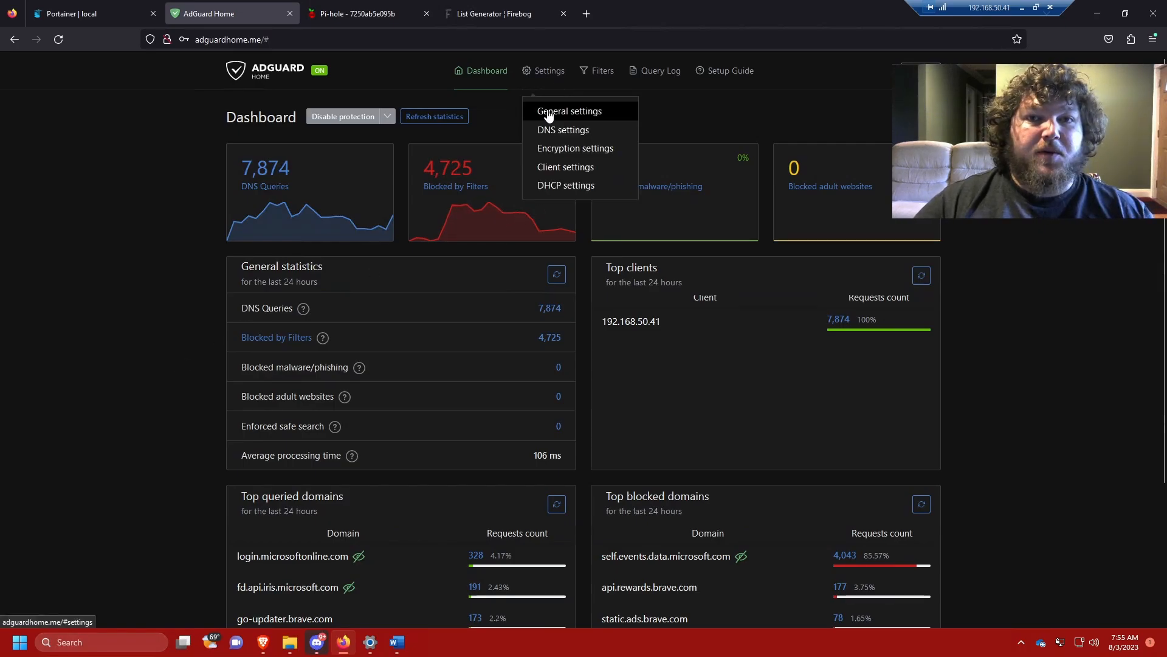
pyautogui.click(549, 114)
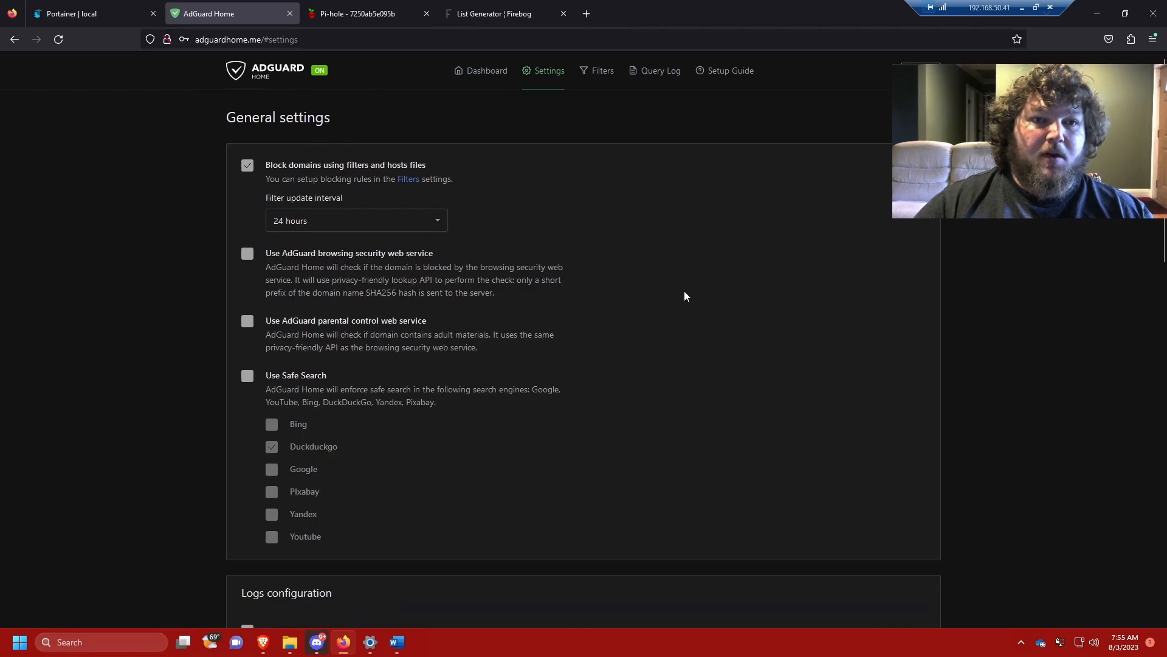
pyautogui.scroll(-4, 472, 253)
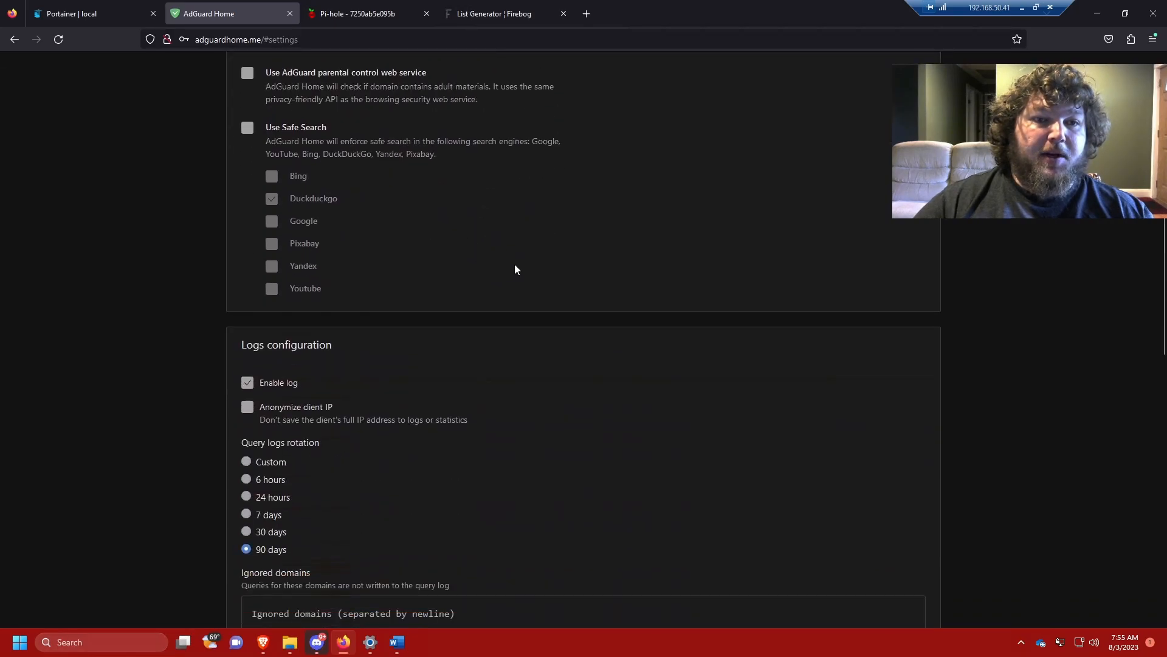
pyautogui.scroll(2, 520, 271)
pyautogui.scroll(2, 507, 266)
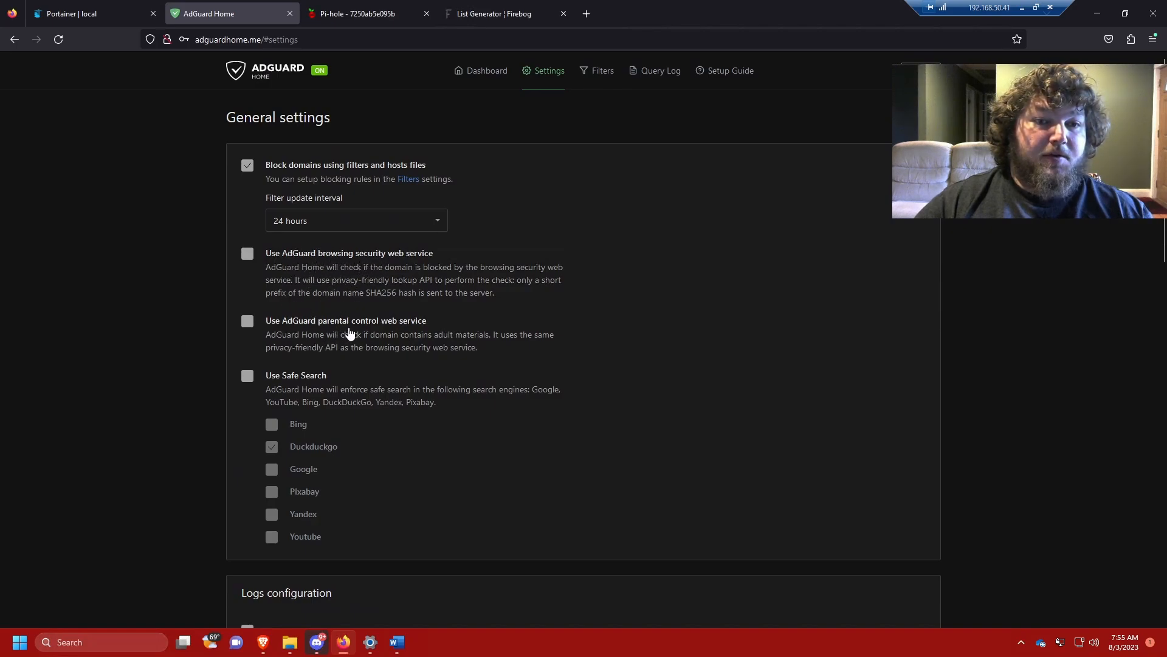
# Examine the browsing security, parental control and Safe Search options along with the query log configuration in General settings.
pyautogui.scroll(-3, 292, 361)
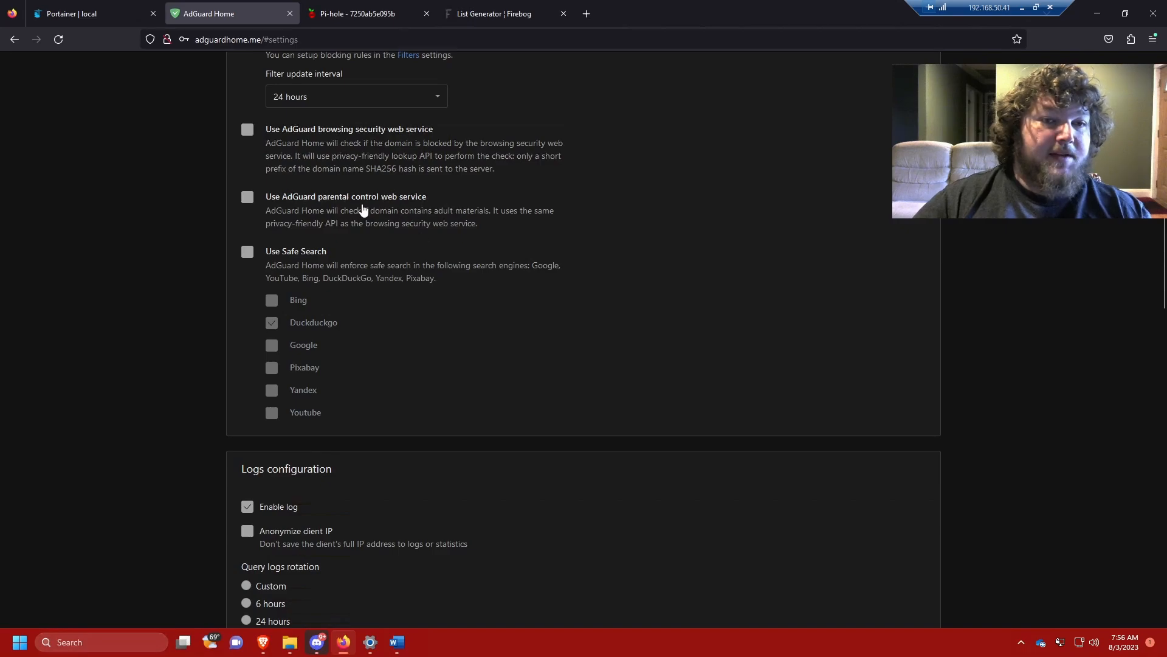
pyautogui.scroll(-2, 411, 271)
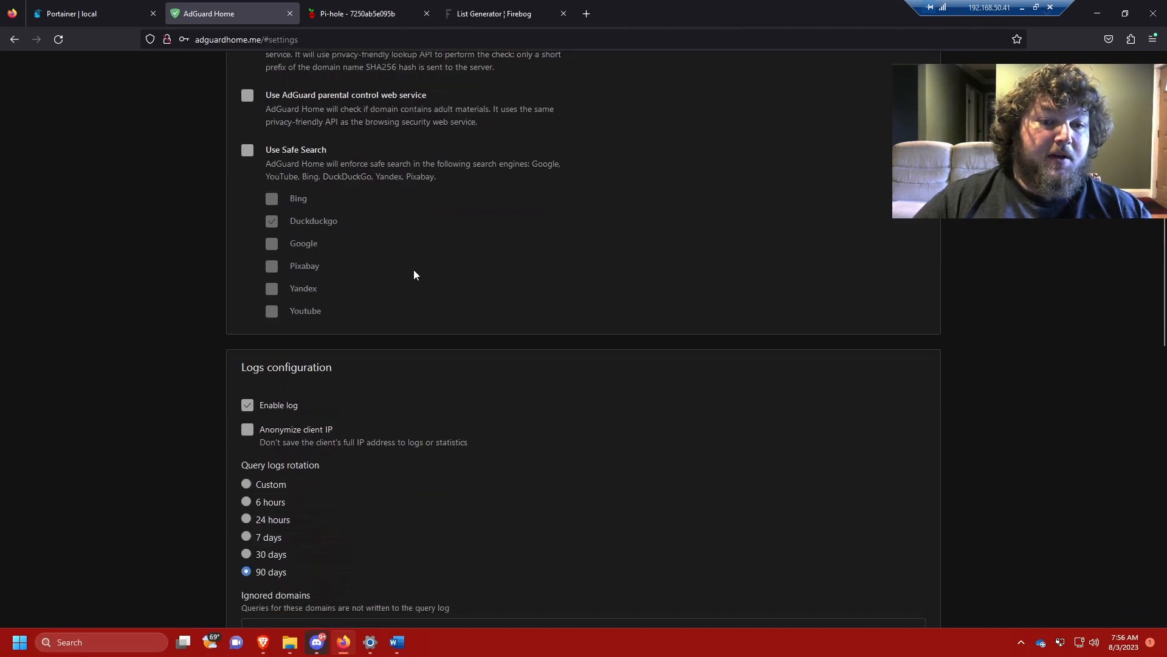
pyautogui.scroll(2, 383, 247)
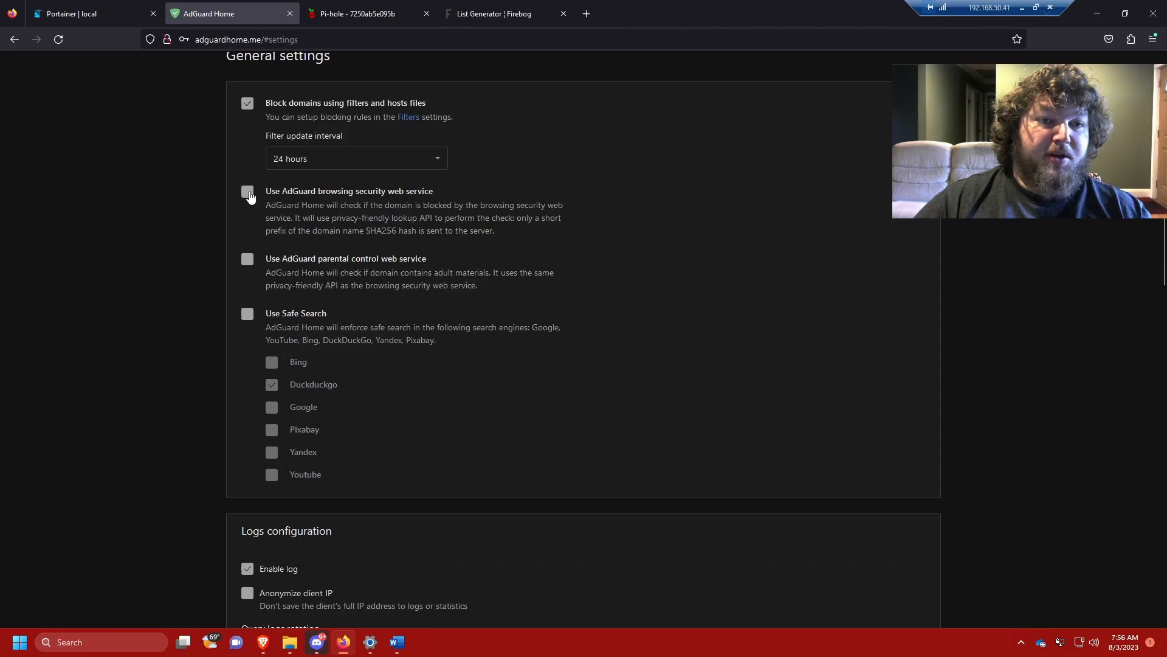
pyautogui.scroll(-2, 350, 329)
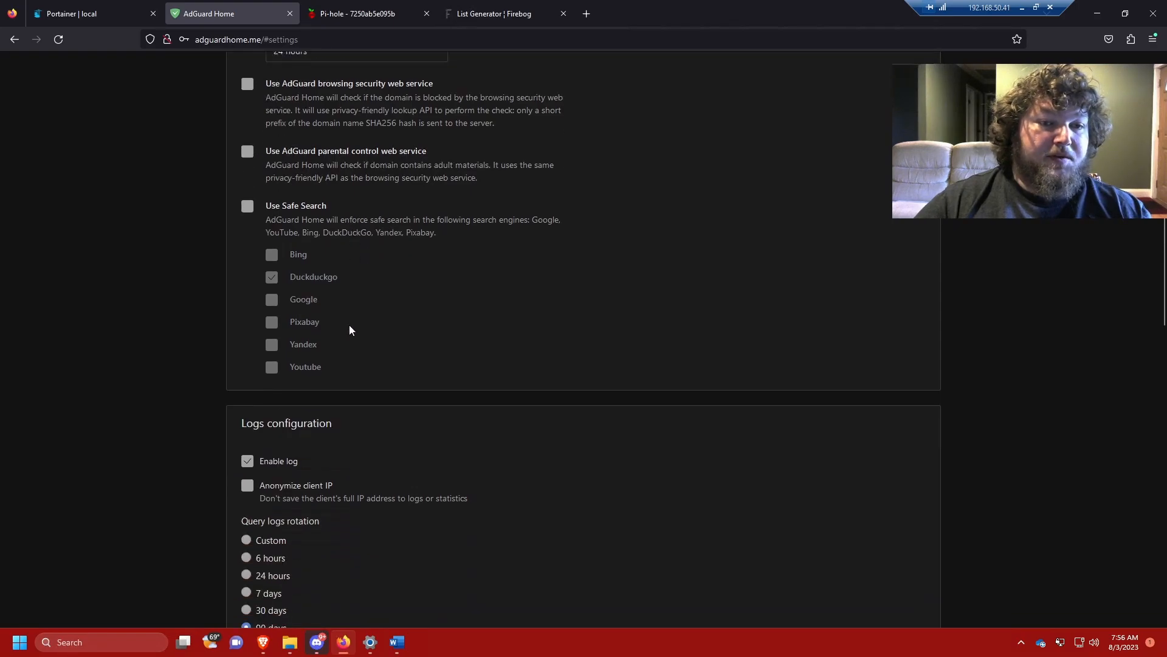
pyautogui.scroll(-4, 350, 329)
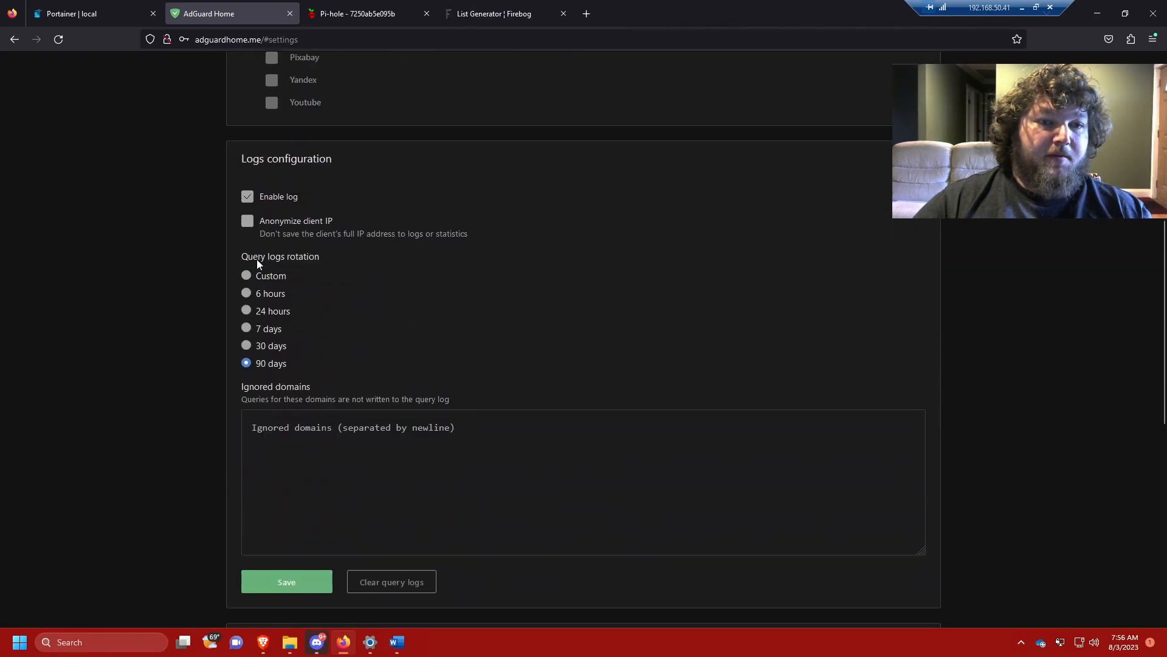
pyautogui.scroll(7, 349, 354)
pyautogui.scroll(-8, 333, 493)
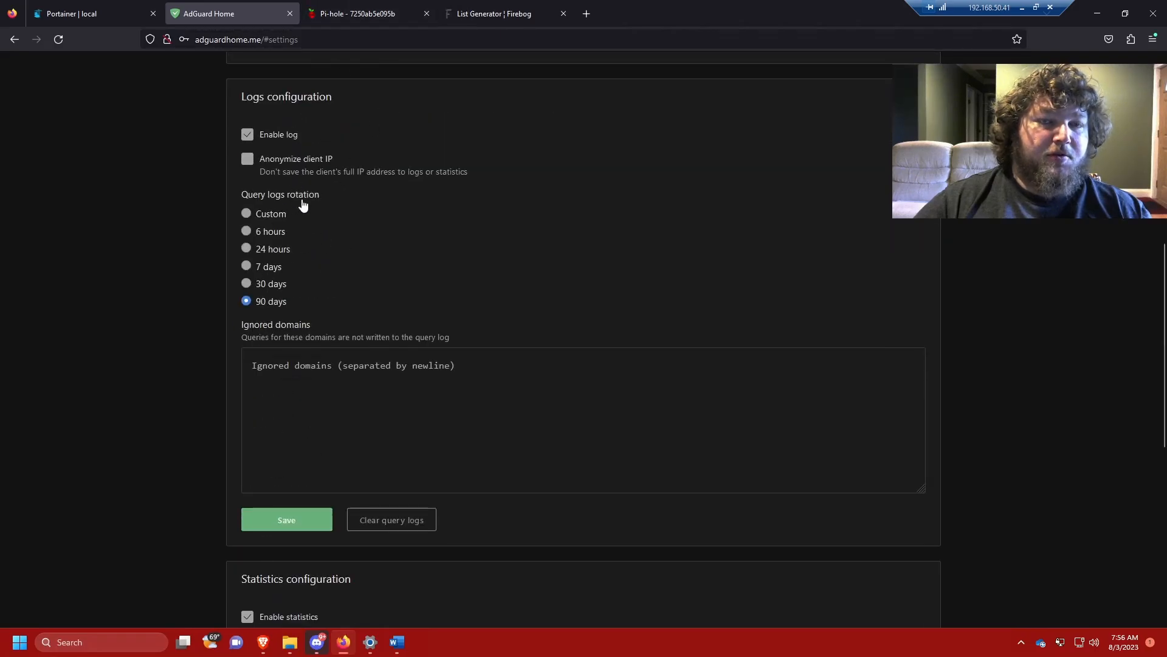
pyautogui.scroll(8, 292, 315)
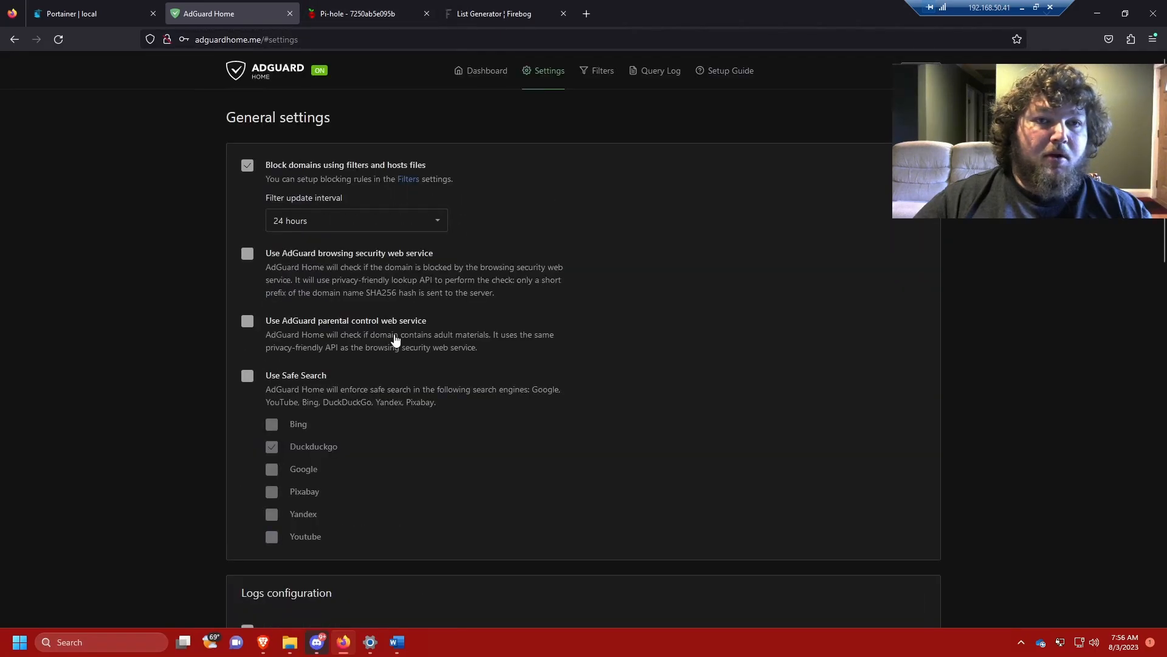
# Open AdGuard Home's DNS settings and view the linked list of known DNS providers in a separate tab.
pyautogui.moveTo(565, 73)
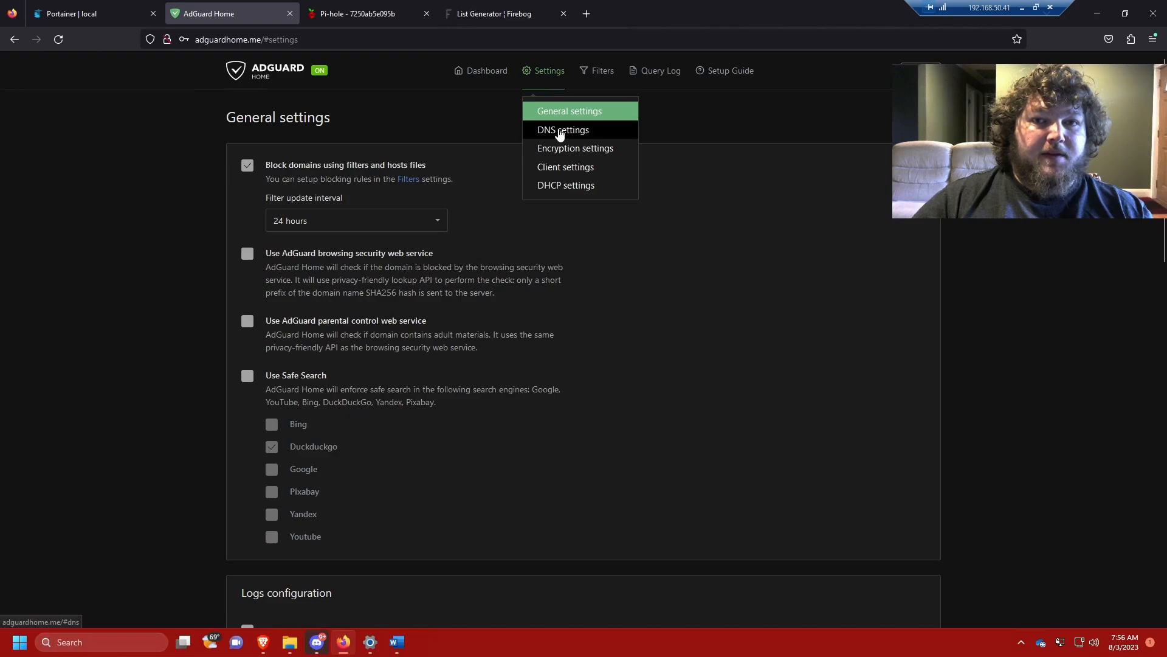
pyautogui.click(558, 129)
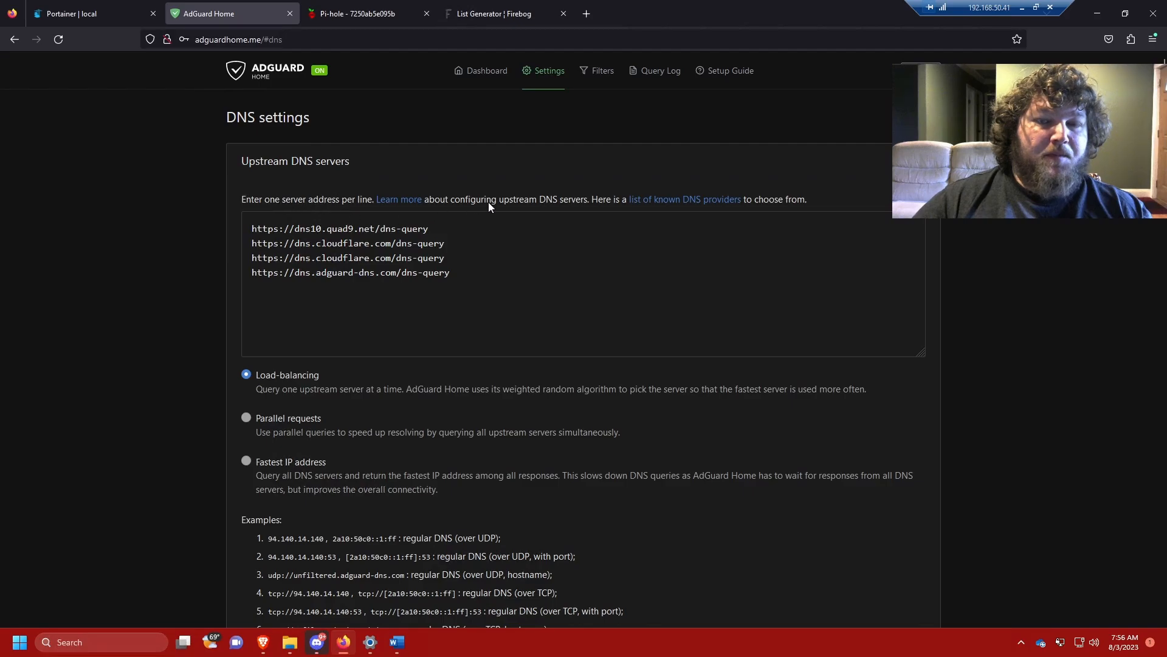
pyautogui.rightClick(670, 207)
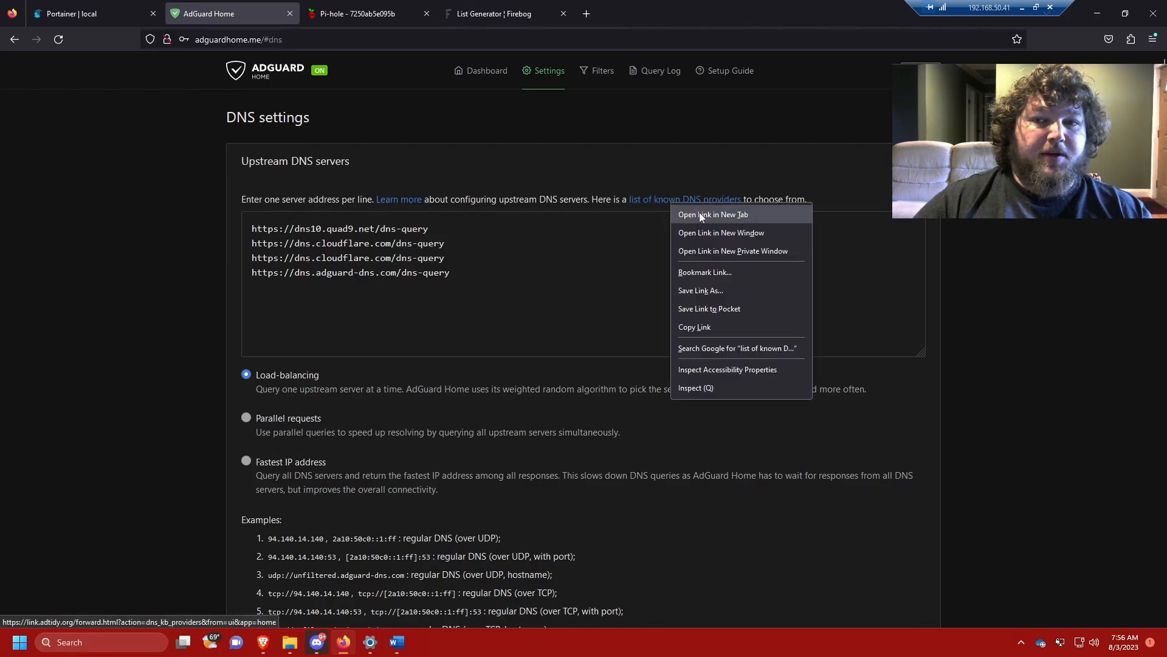
pyautogui.click(702, 214)
pyautogui.click(360, 16)
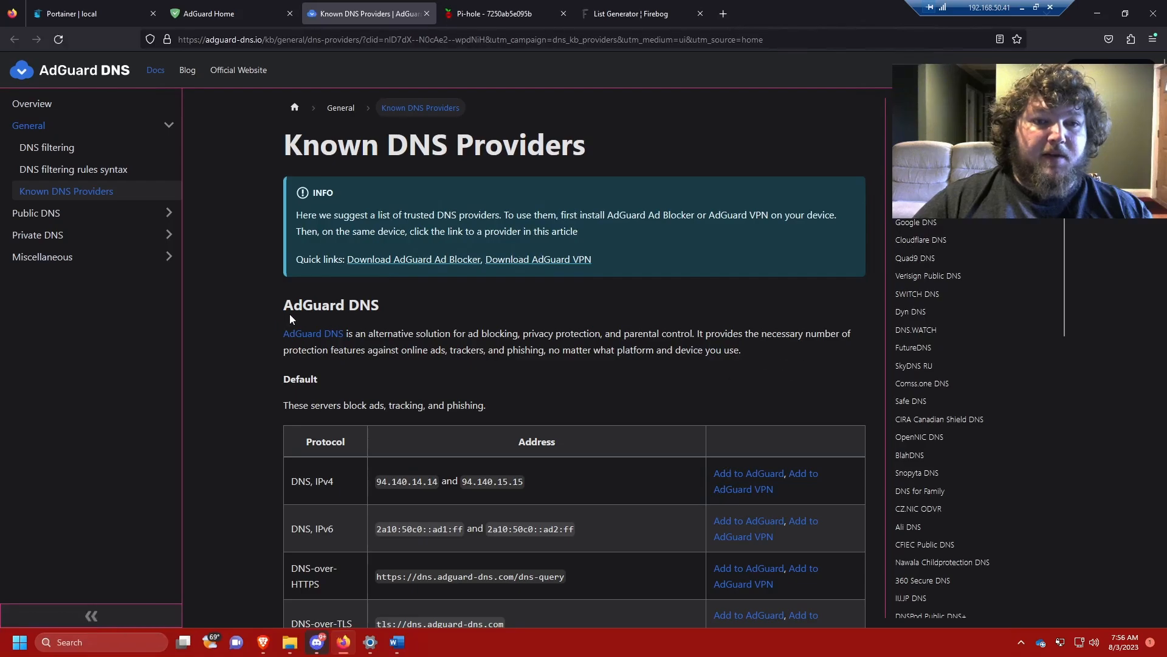
# Skim the AdGuard DNS server addresses on the Known DNS Providers page and go to the Cloudflare DNS section.
pyautogui.scroll(-3, 574, 365)
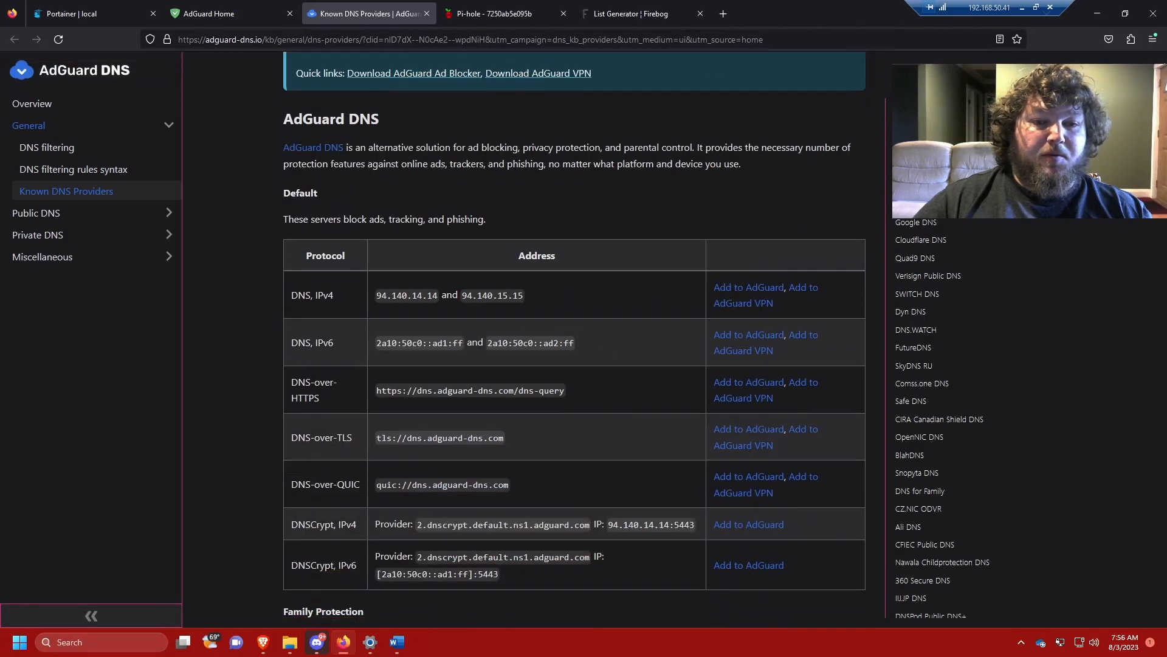
pyautogui.scroll(-3, 486, 144)
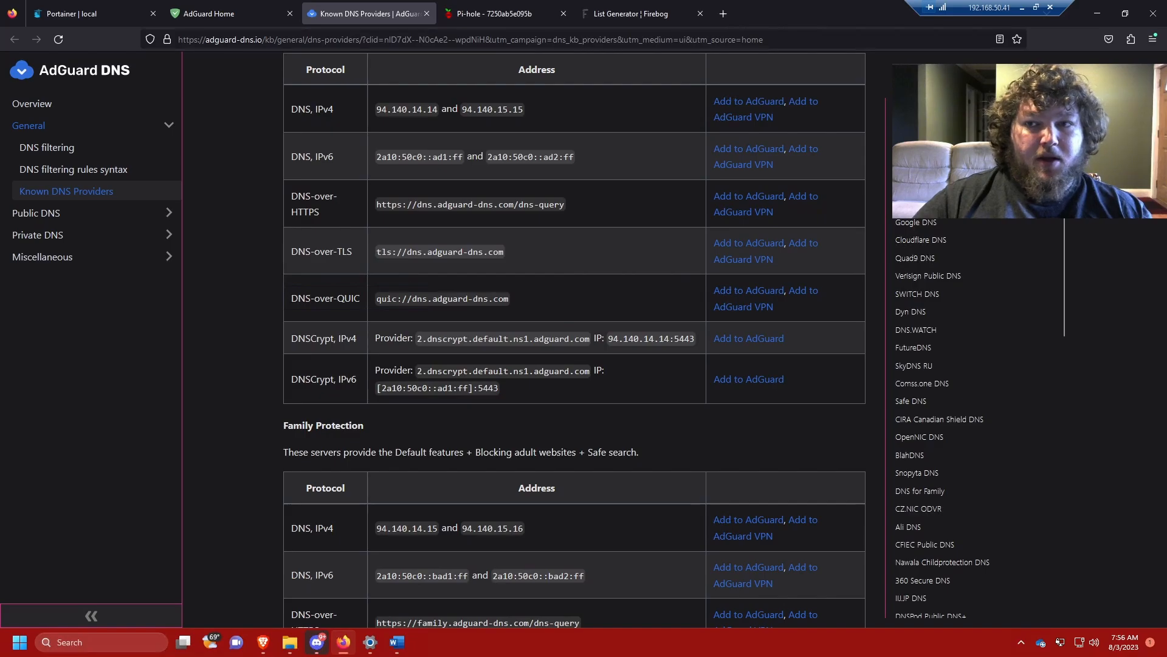
pyautogui.click(921, 240)
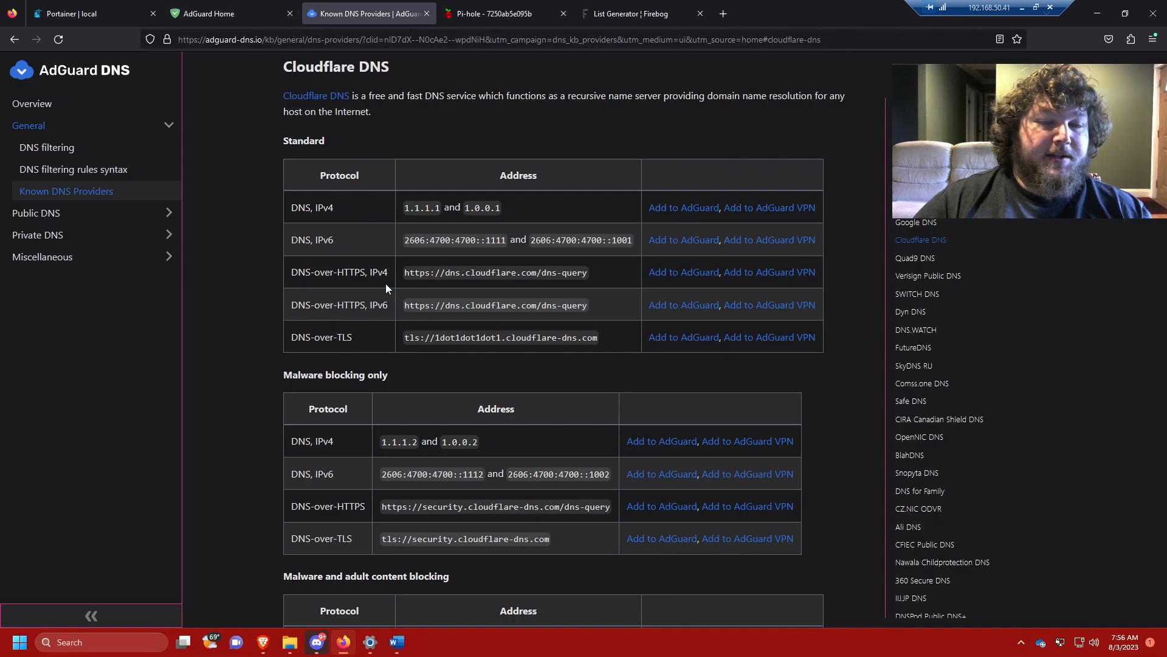
# Return to AdGuard Home's DNS settings and review the upstream query modes, address examples and the remaining DNS options.
pyautogui.click(242, 3)
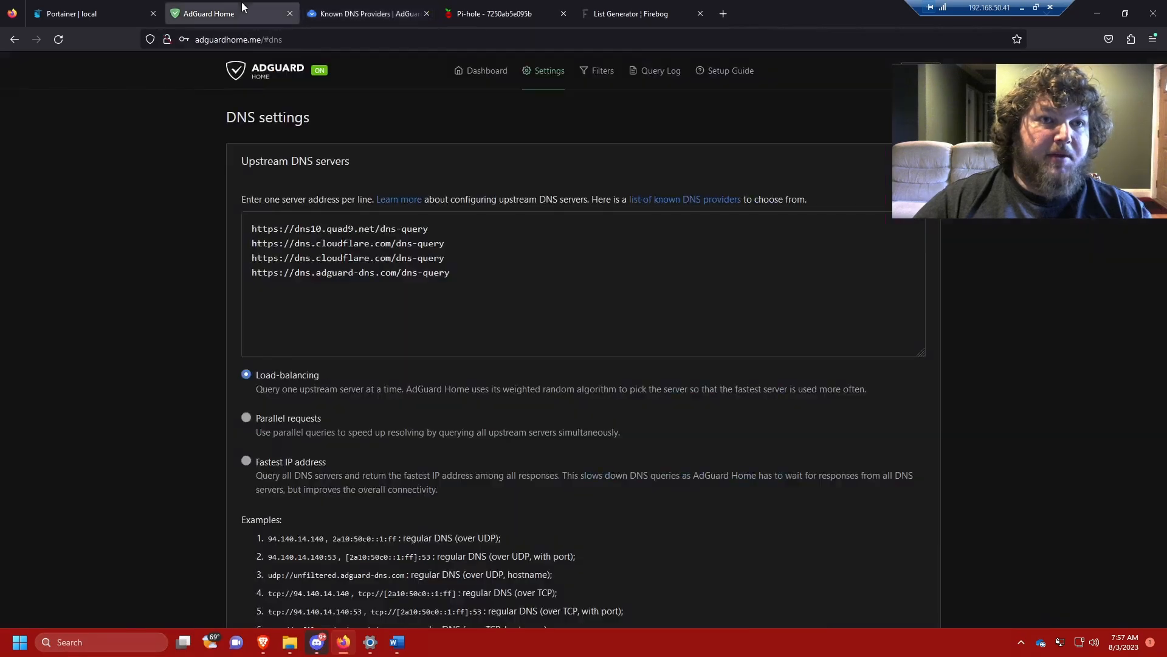
pyautogui.scroll(-3, 410, 331)
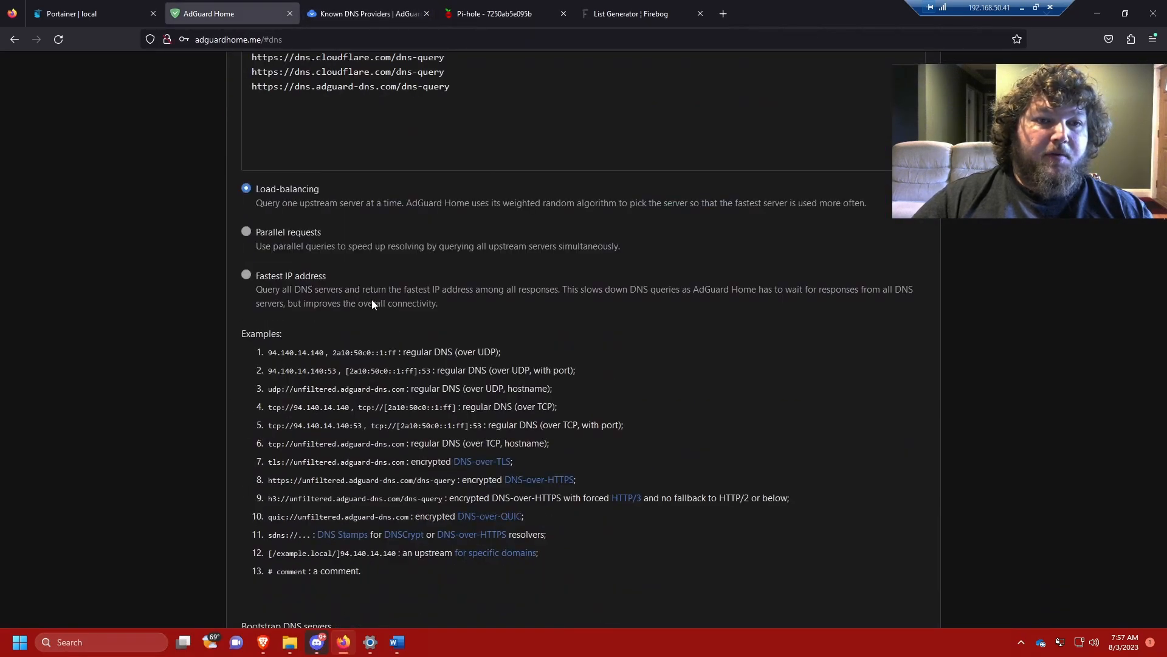
pyautogui.scroll(-4, 383, 310)
pyautogui.scroll(3, 389, 286)
pyautogui.scroll(-9, 388, 265)
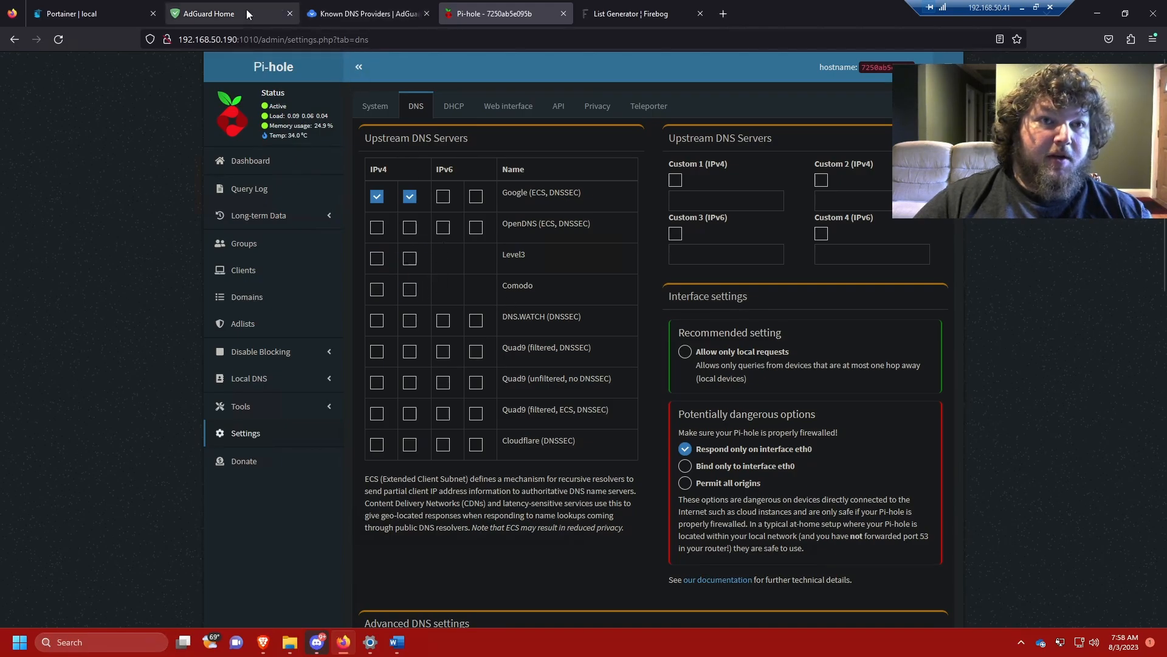
# Go back to the Known DNS Providers page and browse its contents list through to the last providers.
pyautogui.click(316, 13)
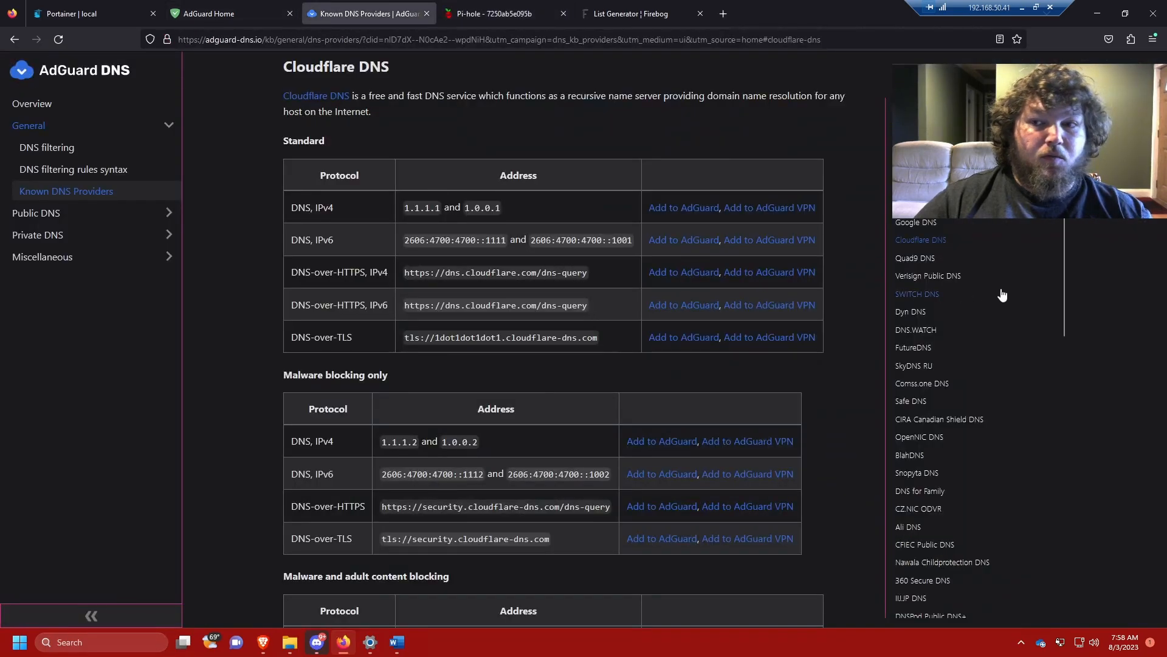
pyautogui.scroll(-10, 939, 304)
pyautogui.scroll(-3, 953, 529)
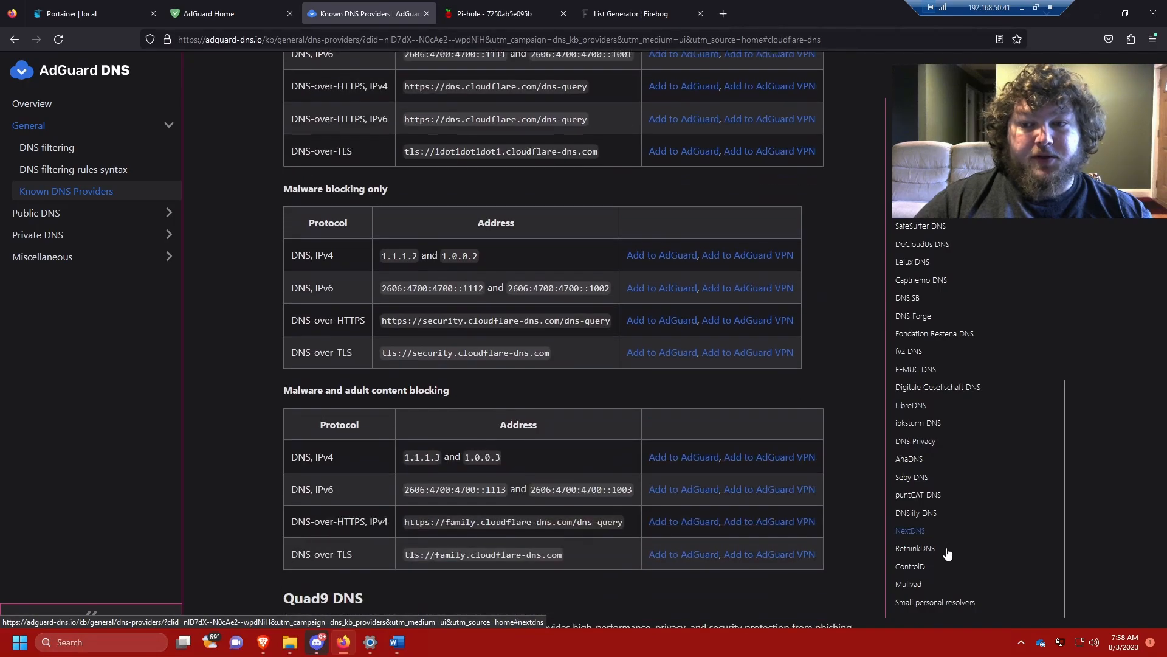
# Check Pi-hole's upstream DNS server choices and return to AdGuard Home's DNS settings to review its upstream servers and query modes.
pyautogui.scroll(10, 951, 525)
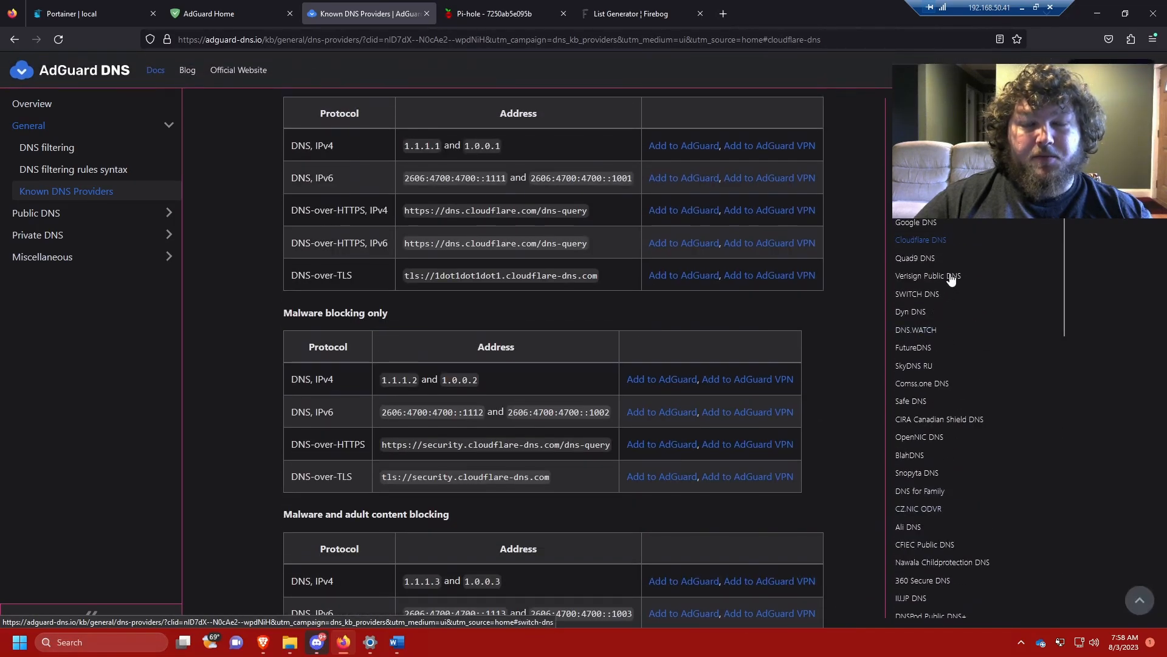
pyautogui.click(495, 13)
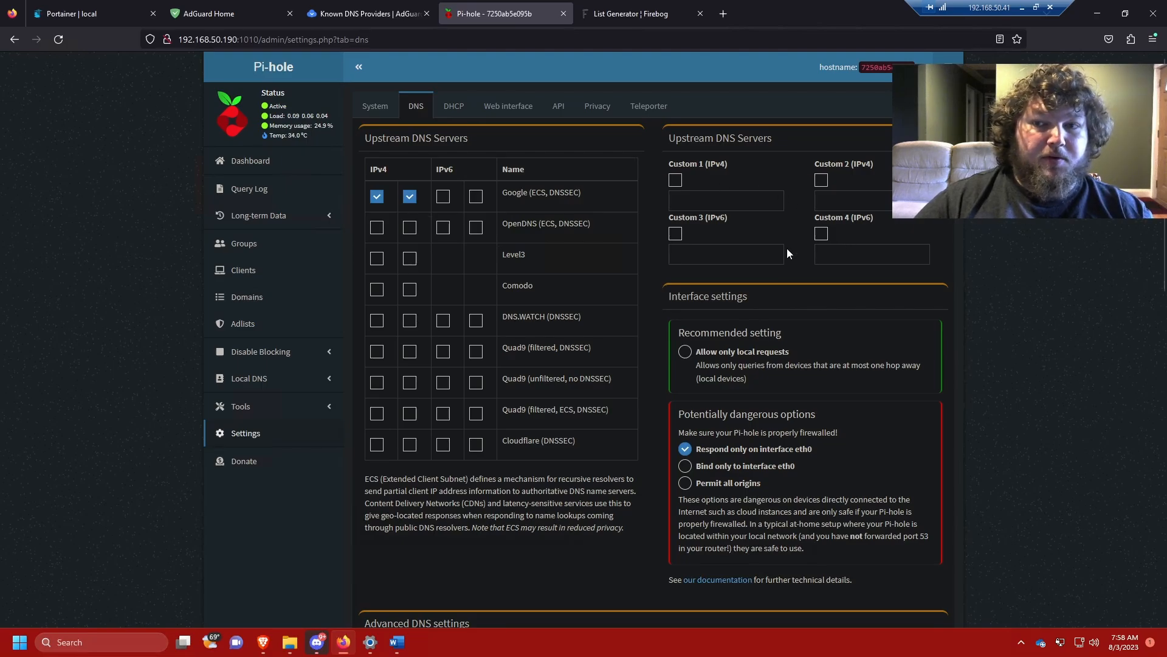
pyautogui.click(231, 14)
pyautogui.scroll(3, 410, 298)
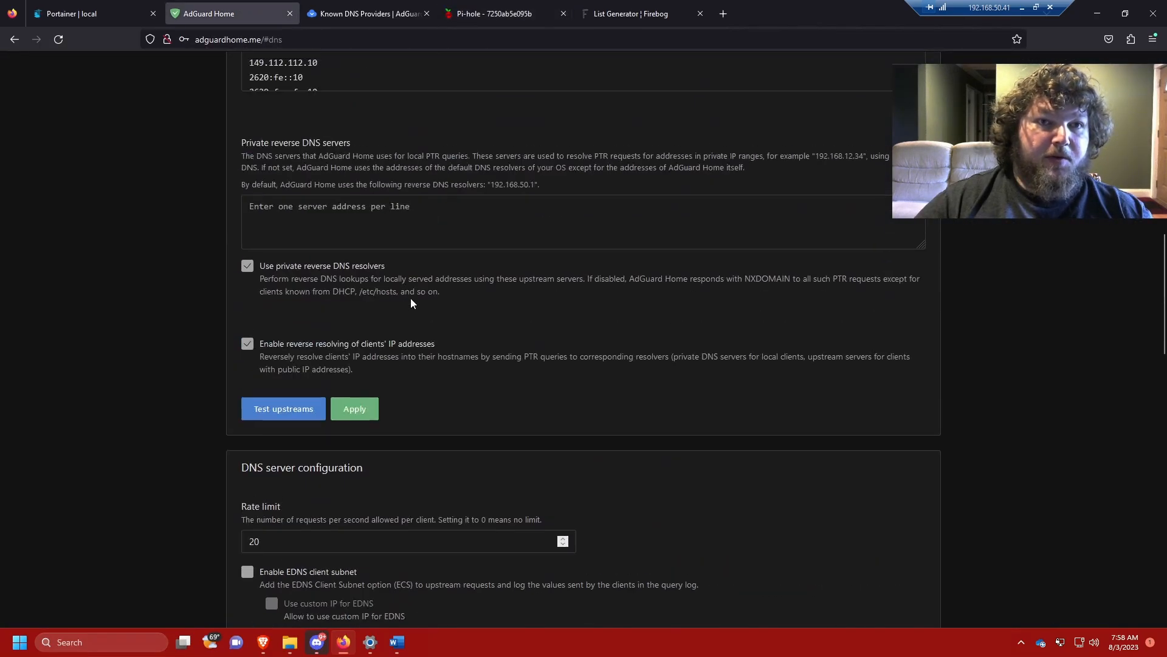
pyautogui.scroll(15, 411, 298)
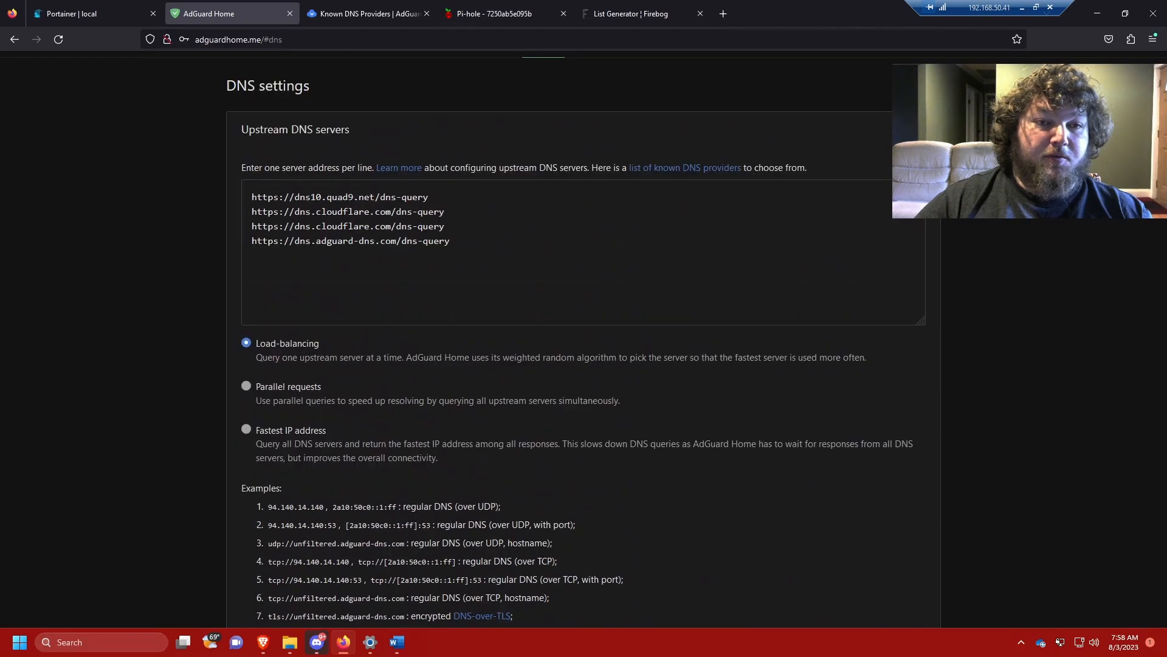
pyautogui.scroll(1, 347, 255)
pyautogui.scroll(-3, 348, 255)
pyautogui.scroll(3, 348, 255)
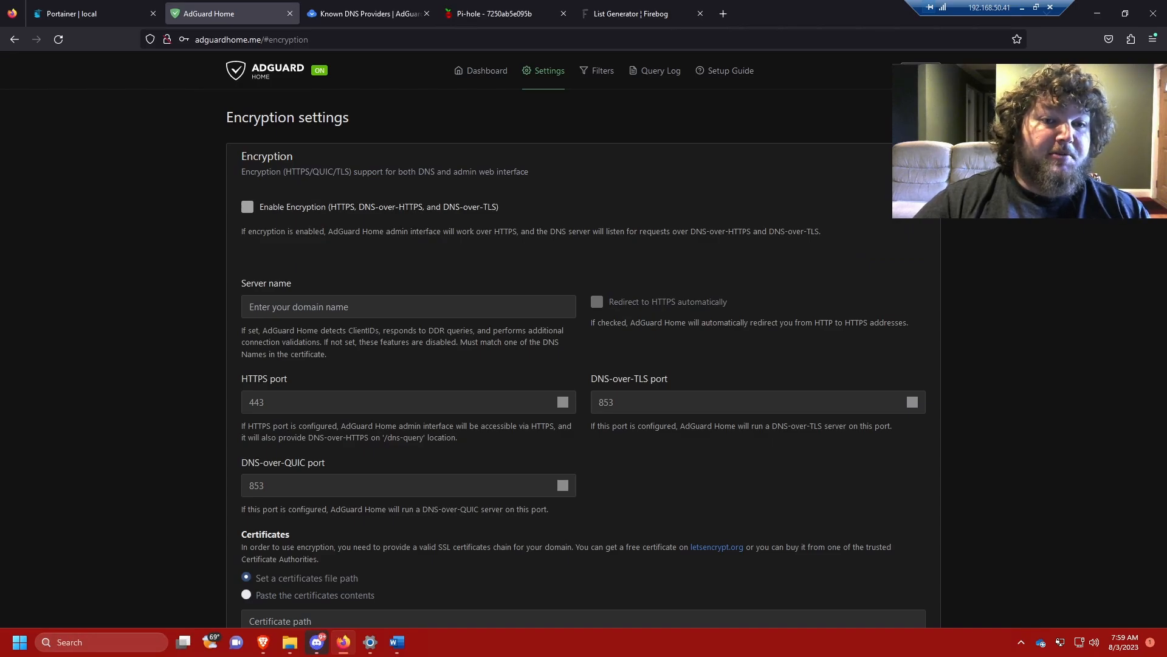
# Review AdGuard Home's encryption settings, covering the server name, HTTPS, DNS-over-TLS and DNS-over-QUIC ports, certificates and private key.
pyautogui.scroll(-2, 389, 224)
pyautogui.scroll(2, 389, 224)
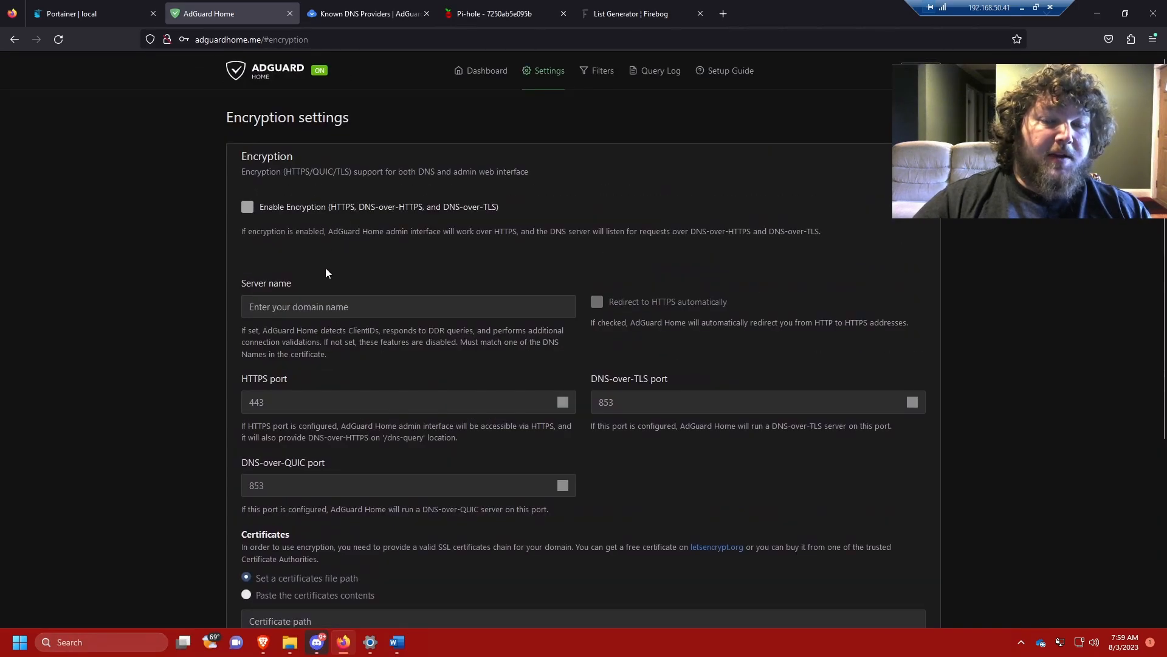
pyautogui.scroll(-4, 326, 279)
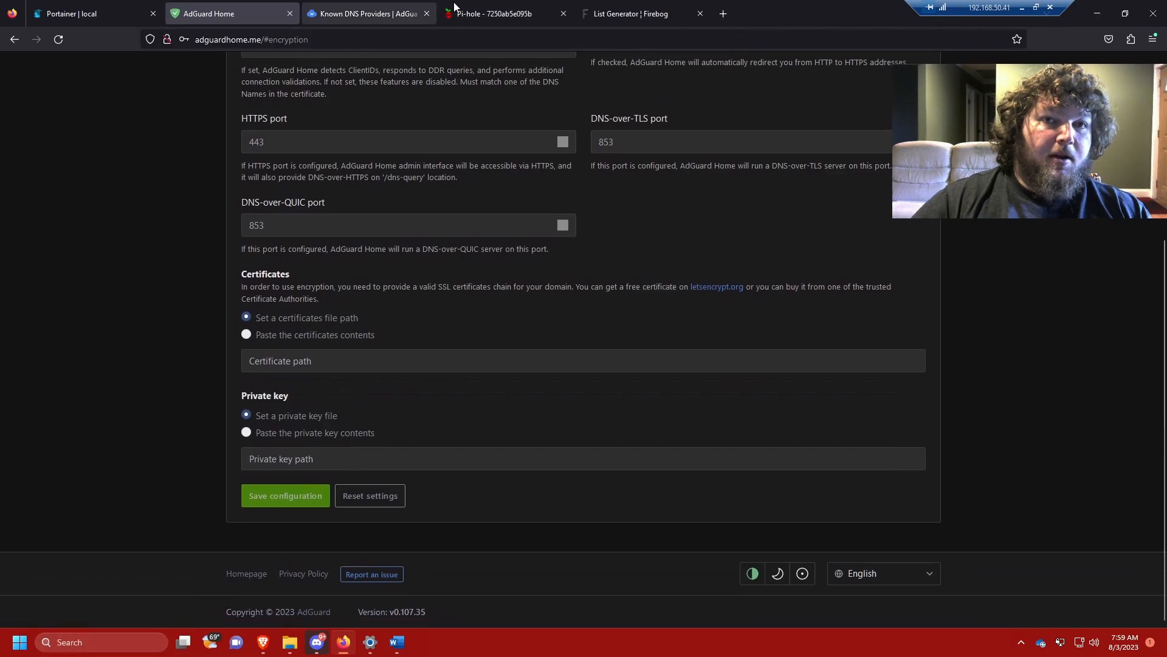
pyautogui.scroll(3, 583, 338)
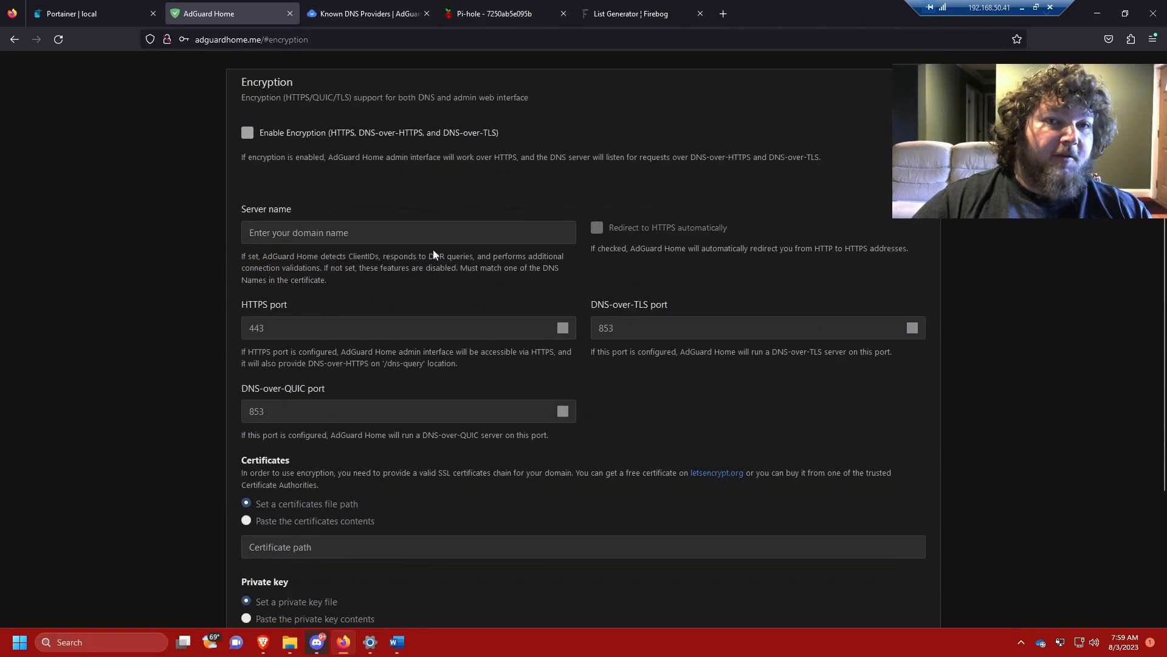
pyautogui.scroll(1, 421, 235)
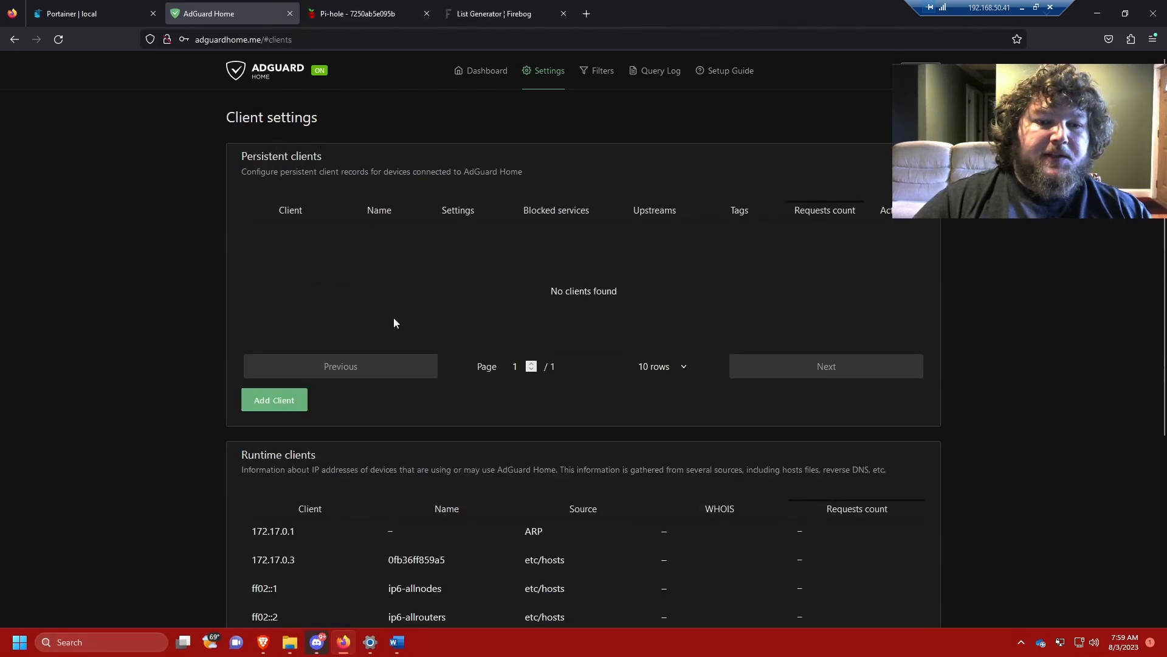
# Examine the persistent clients and runtime clients sections in AdGuard Home's client settings.
pyautogui.scroll(-4, 402, 320)
pyautogui.scroll(3, 271, 287)
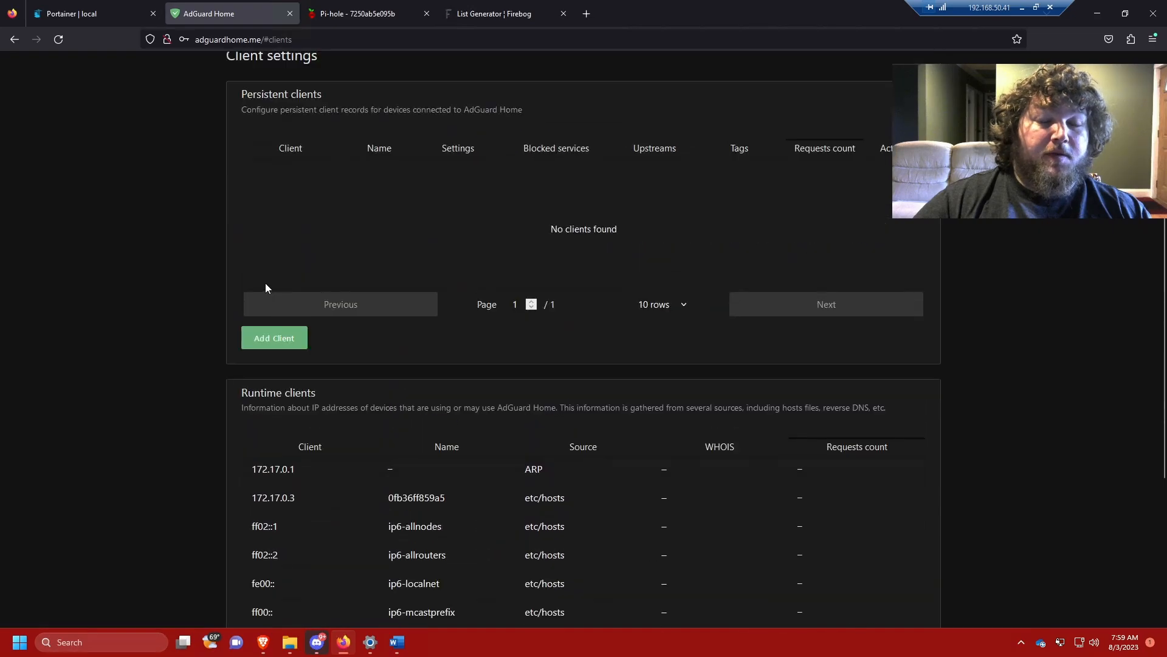
pyautogui.scroll(1, 225, 265)
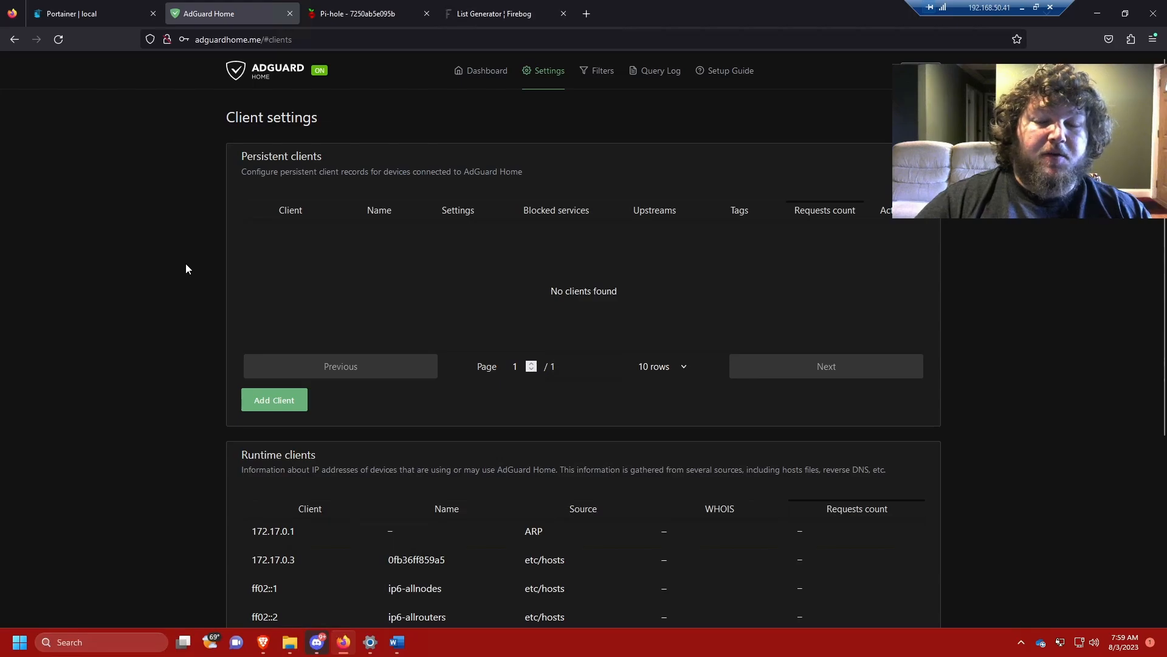
# Try out AdGuard Home's new client form with the client name "test", look over its options and cancel it.
pyautogui.click(287, 410)
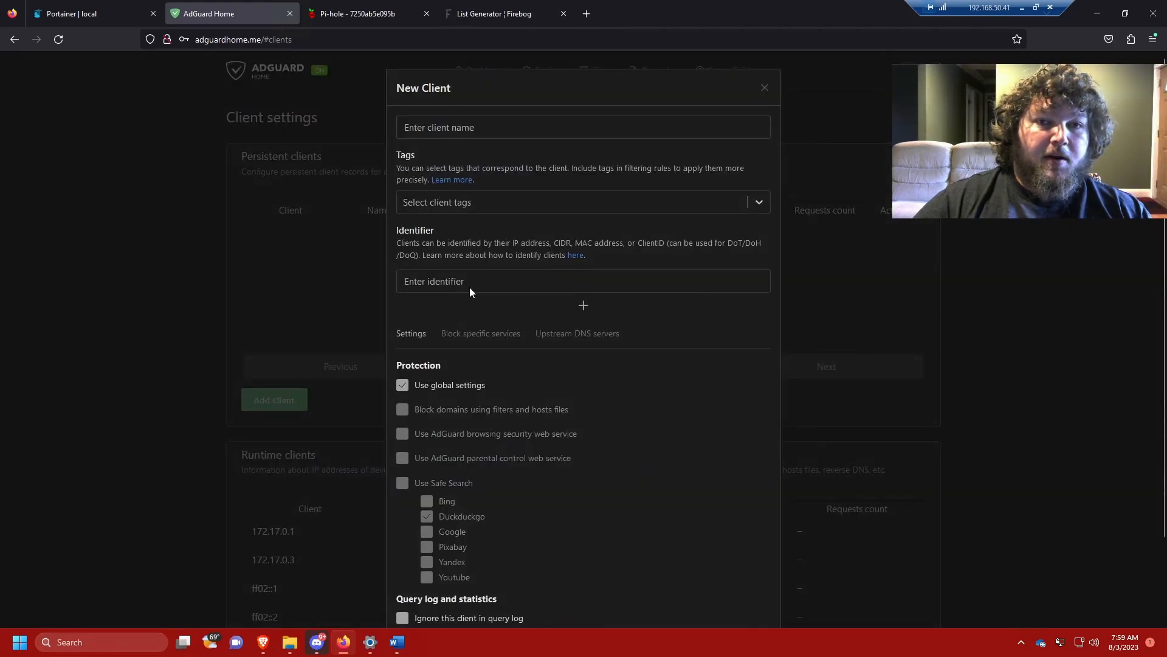
pyautogui.scroll(-2, 526, 396)
pyautogui.scroll(2, 528, 369)
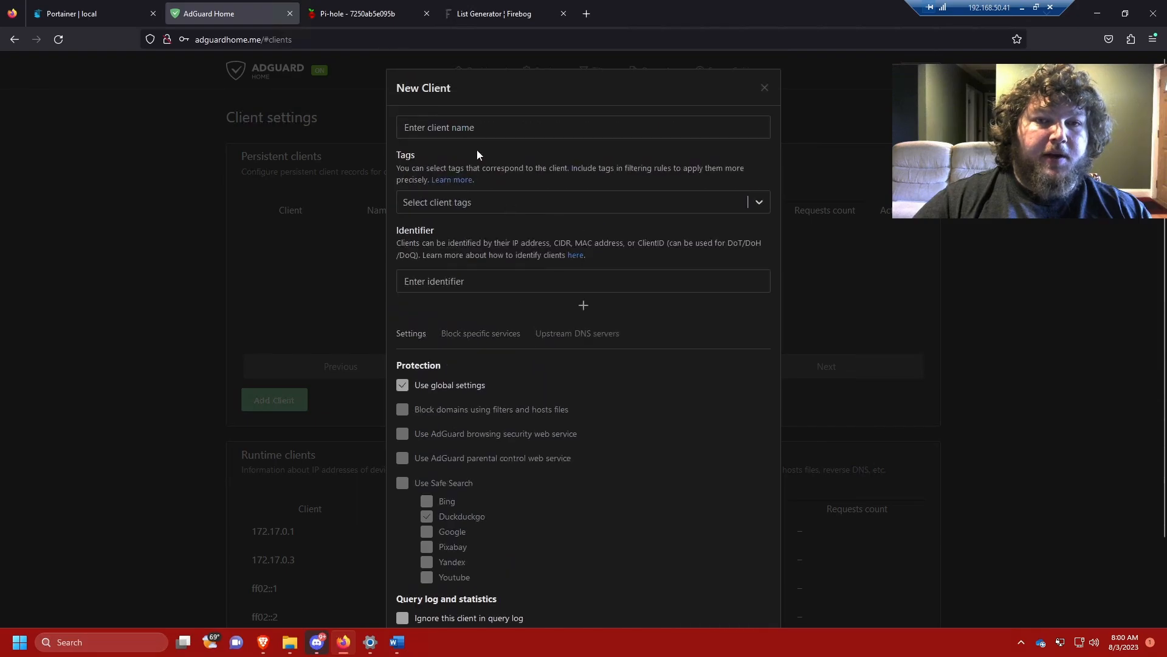
pyautogui.click(484, 128)
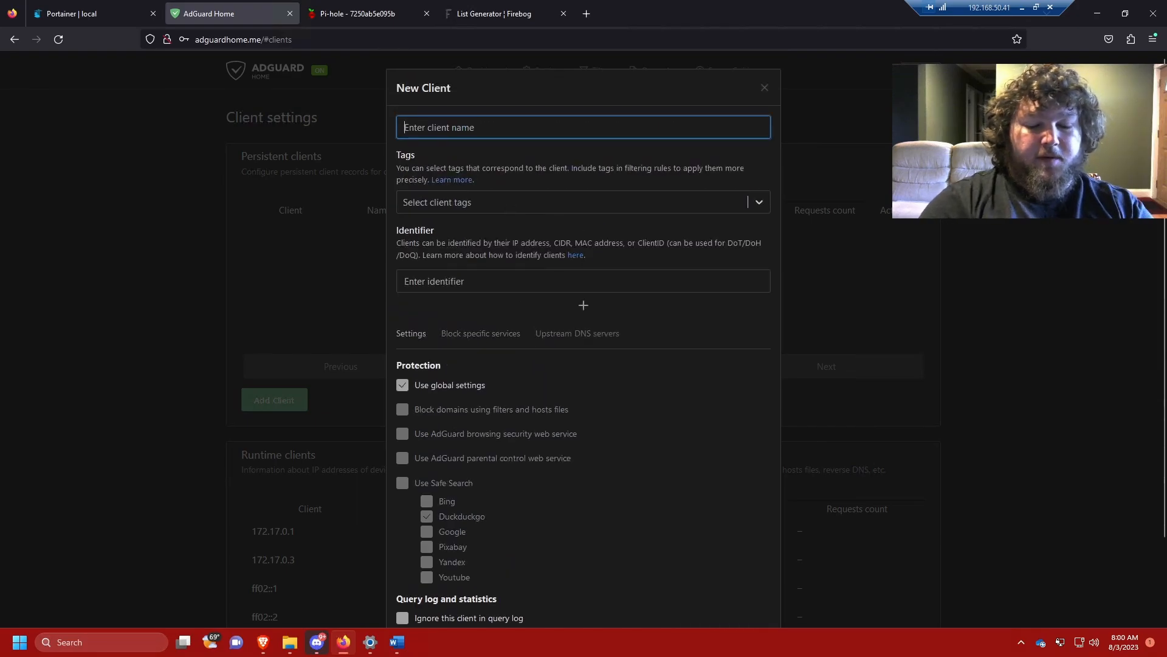
pyautogui.write('test')
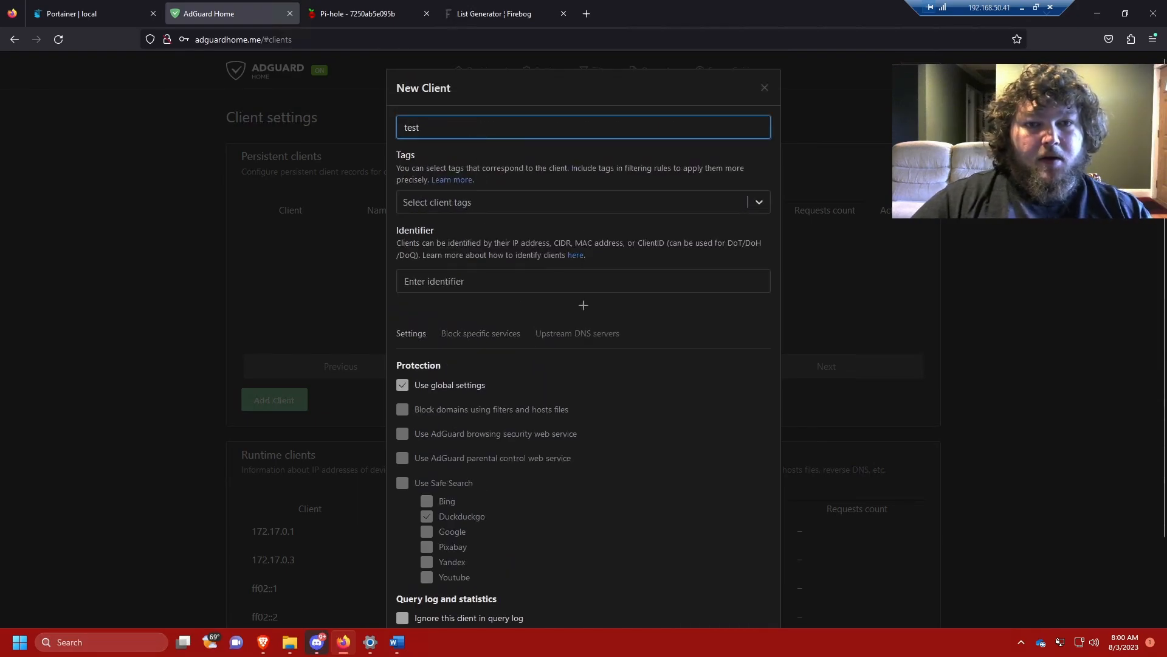
pyautogui.click(481, 281)
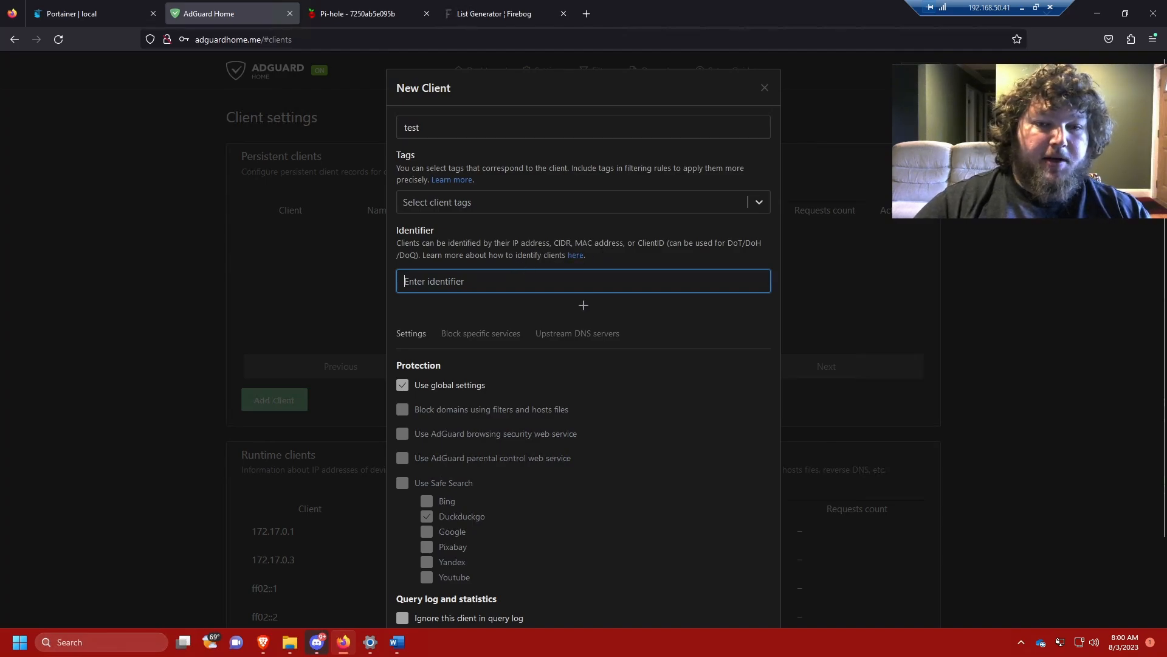
pyautogui.scroll(-3, 604, 260)
pyautogui.click(717, 597)
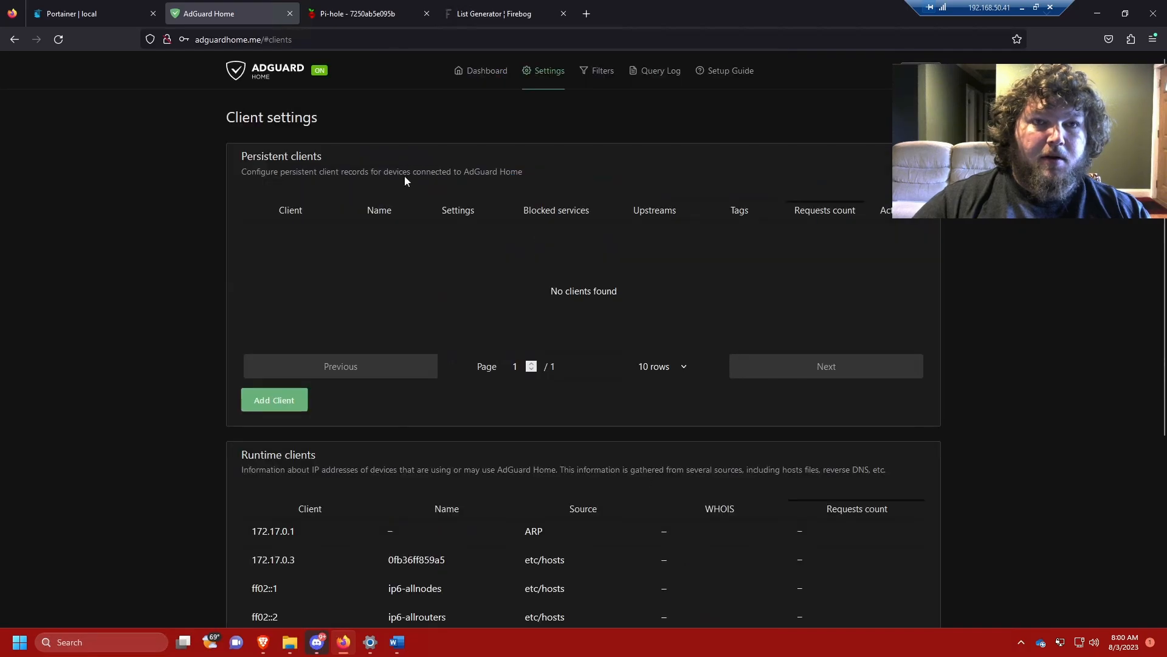
# Browse the known clients on Pi-hole's client group management page and select 192.168.50.172 as the client.
pyautogui.click(353, 19)
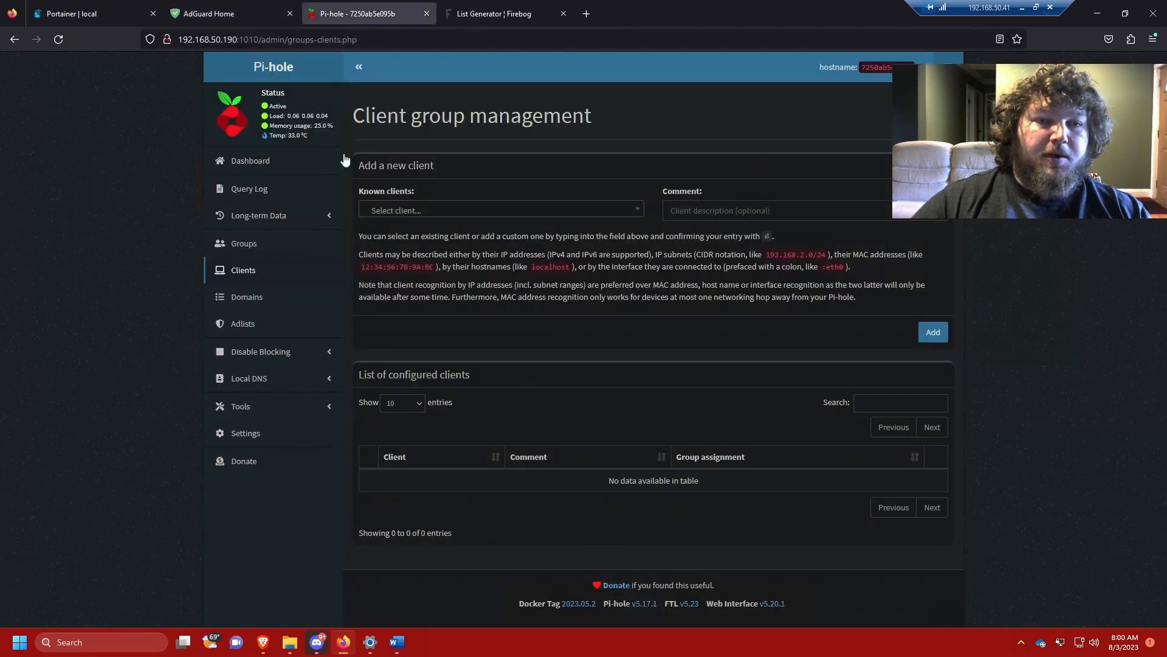
pyautogui.click(453, 211)
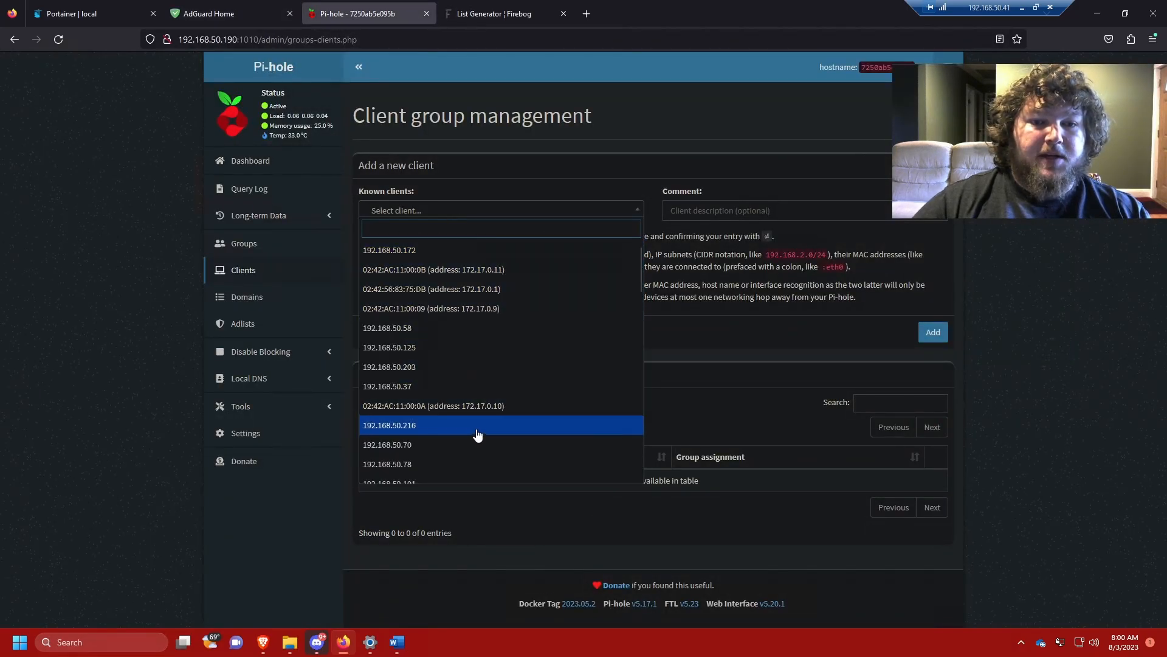
pyautogui.scroll(-10, 482, 393)
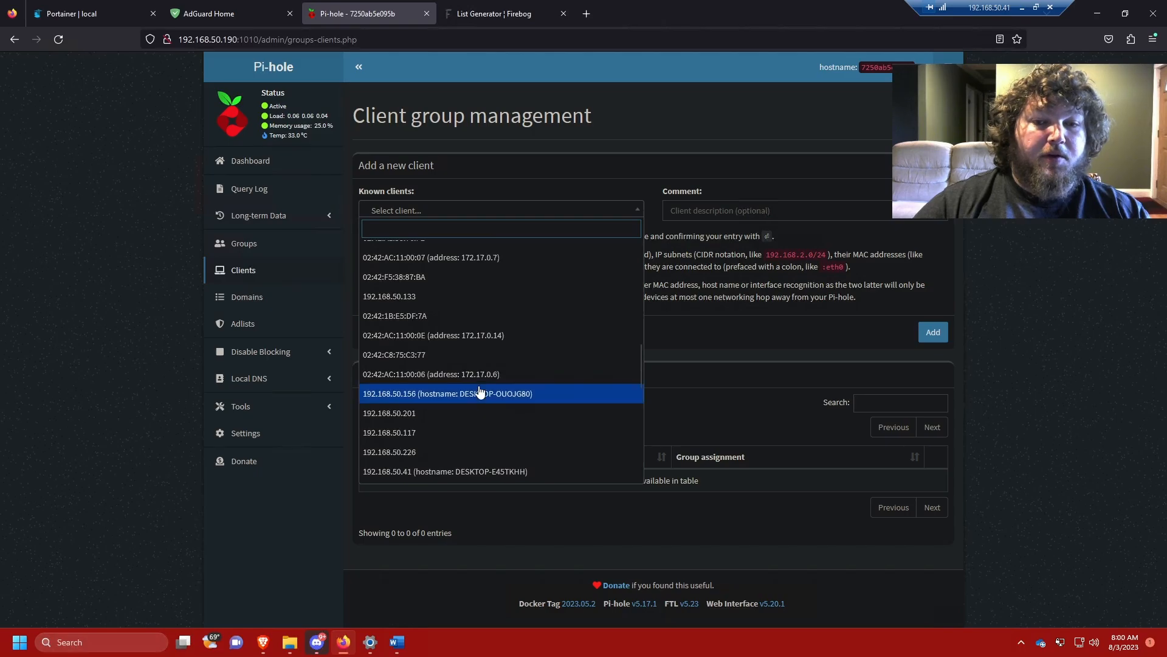
pyautogui.scroll(-3, 481, 392)
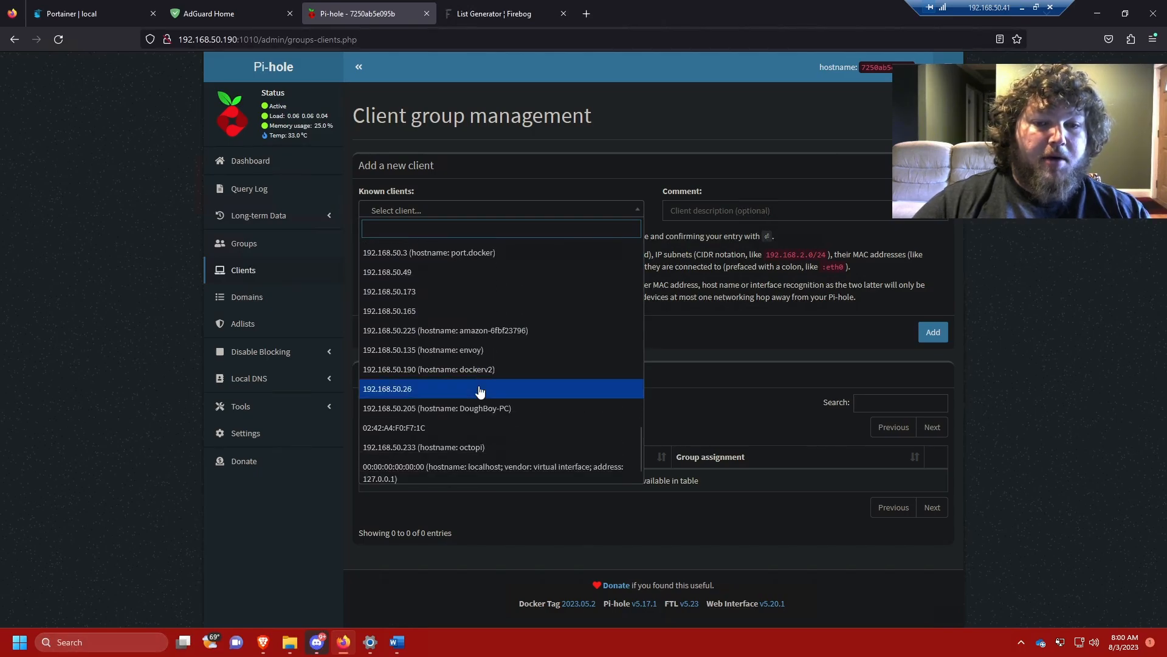
pyautogui.scroll(5, 481, 393)
pyautogui.scroll(10, 481, 392)
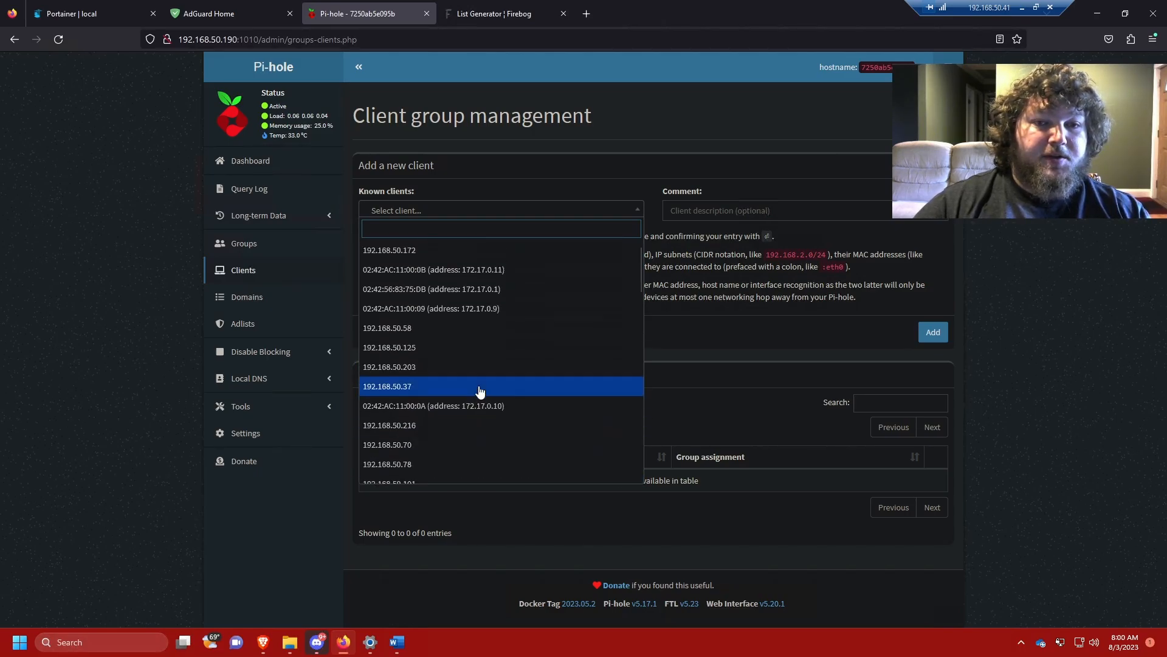
pyautogui.click(475, 258)
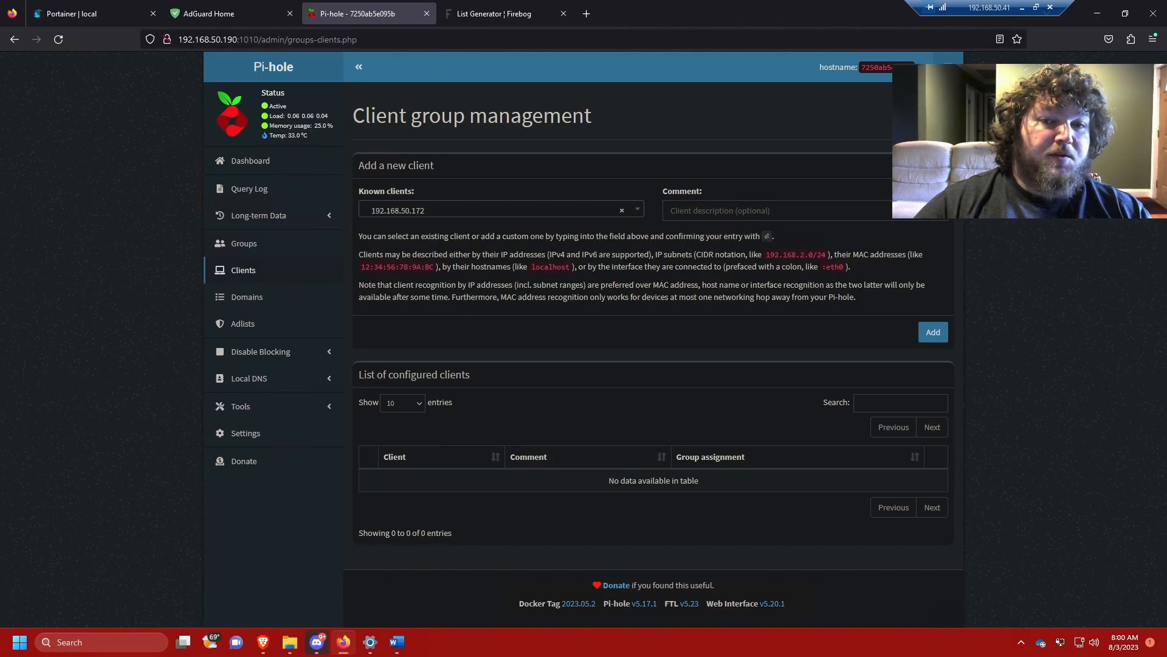
# Return to AdGuard Home and review its DHCP settings, from interface selection through the IPv4 and IPv6 options.
pyautogui.hotkey('ctrl', 'shift', 'Tab')
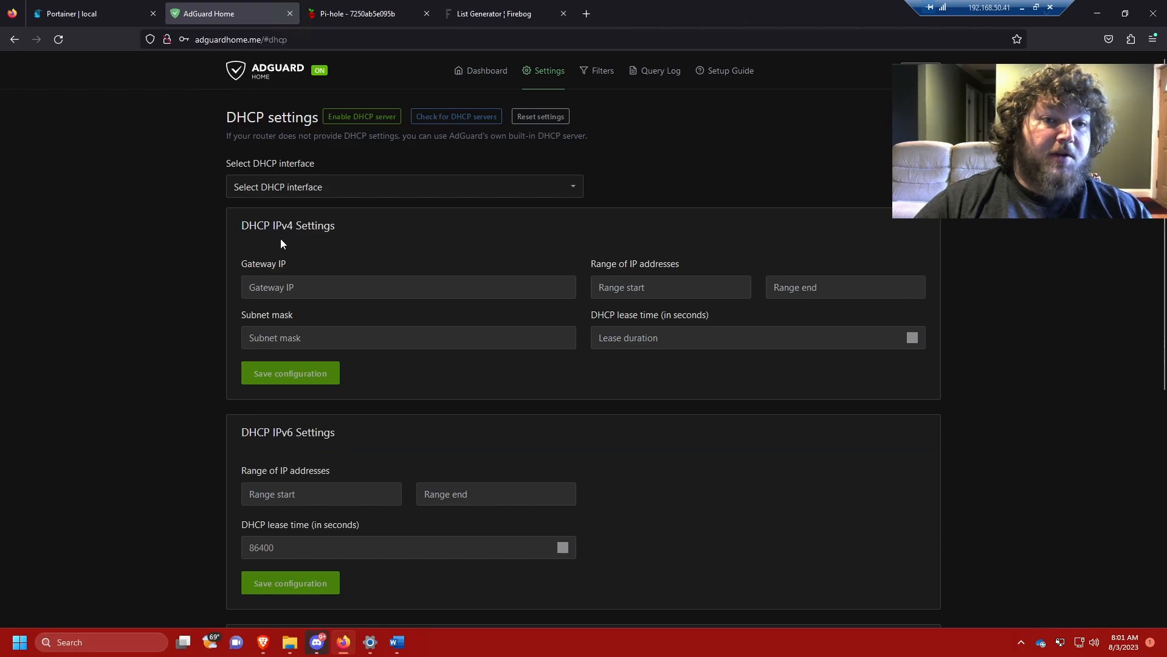
pyautogui.scroll(-3, 264, 207)
pyautogui.scroll(3, 286, 231)
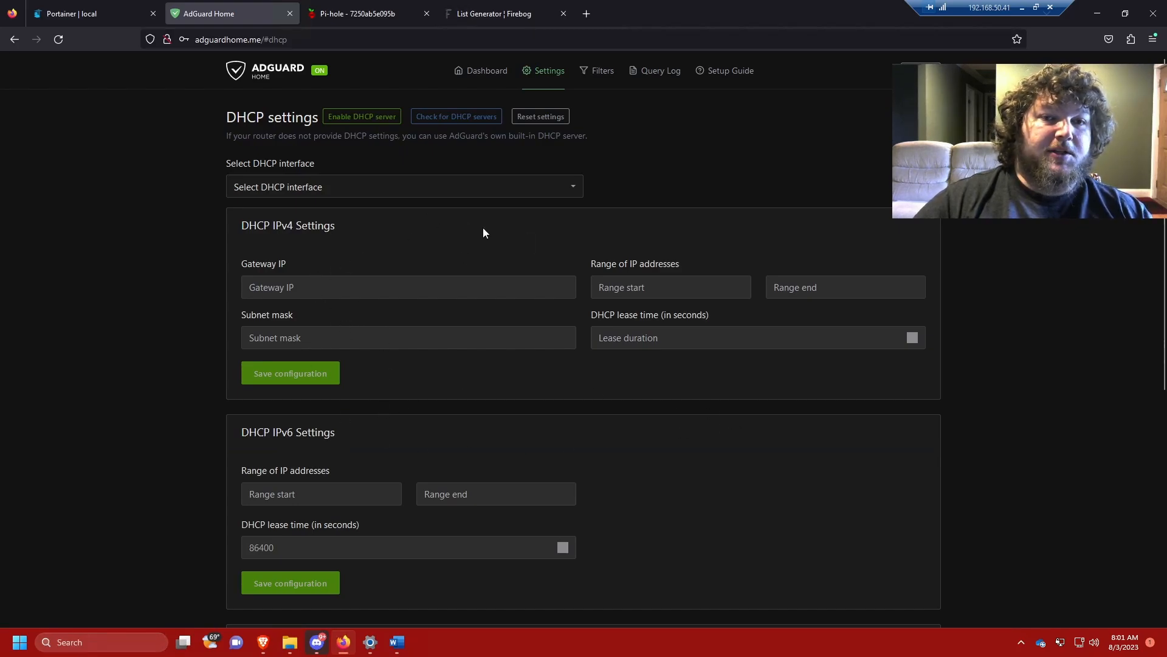
# Compare Pi-hole's DHCP server settings with AdGuard Home's DHCP IPv4, IPv6 and static lease options.
pyautogui.click(357, 14)
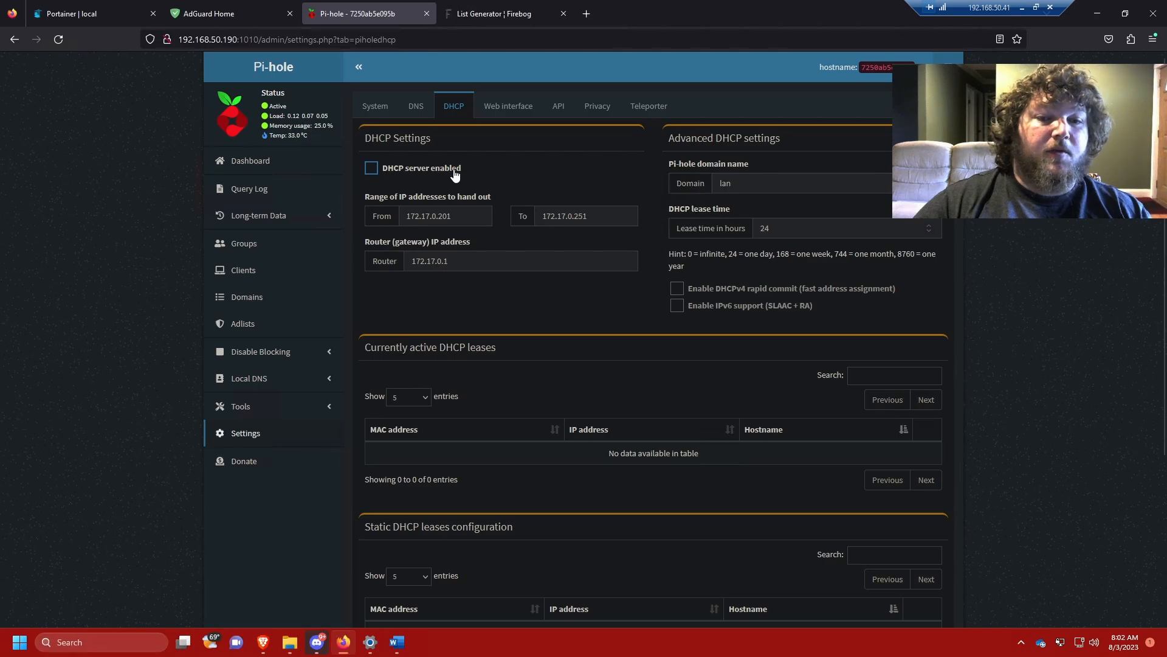
pyautogui.click(232, 18)
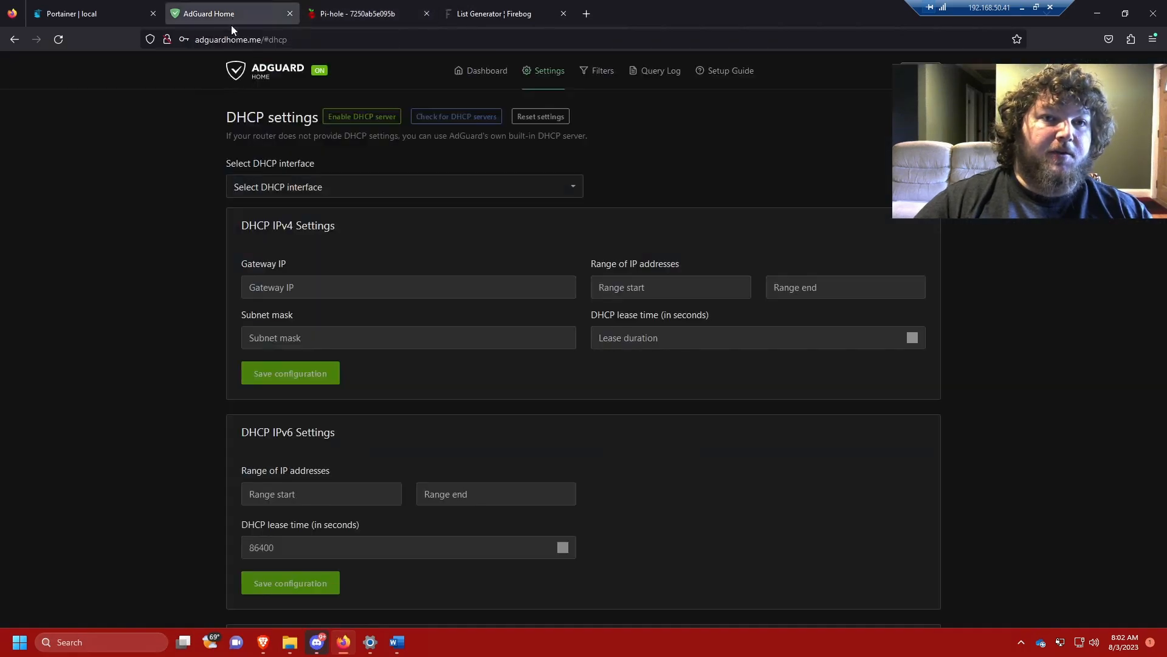
pyautogui.scroll(-3, 182, 268)
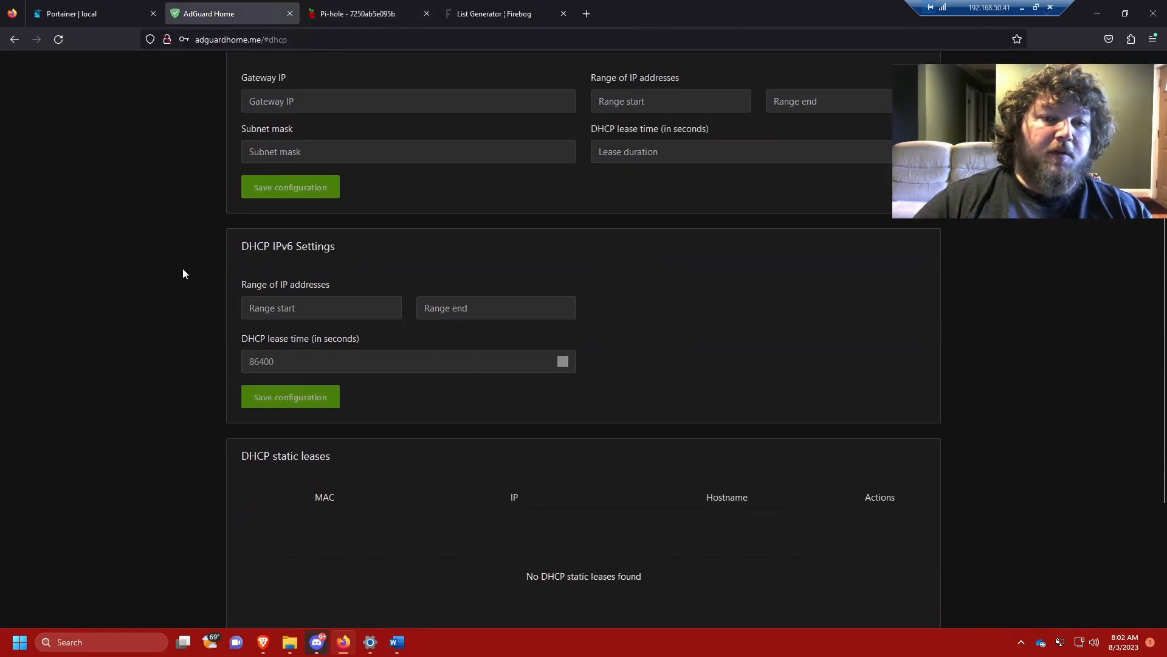
pyautogui.scroll(3, 183, 268)
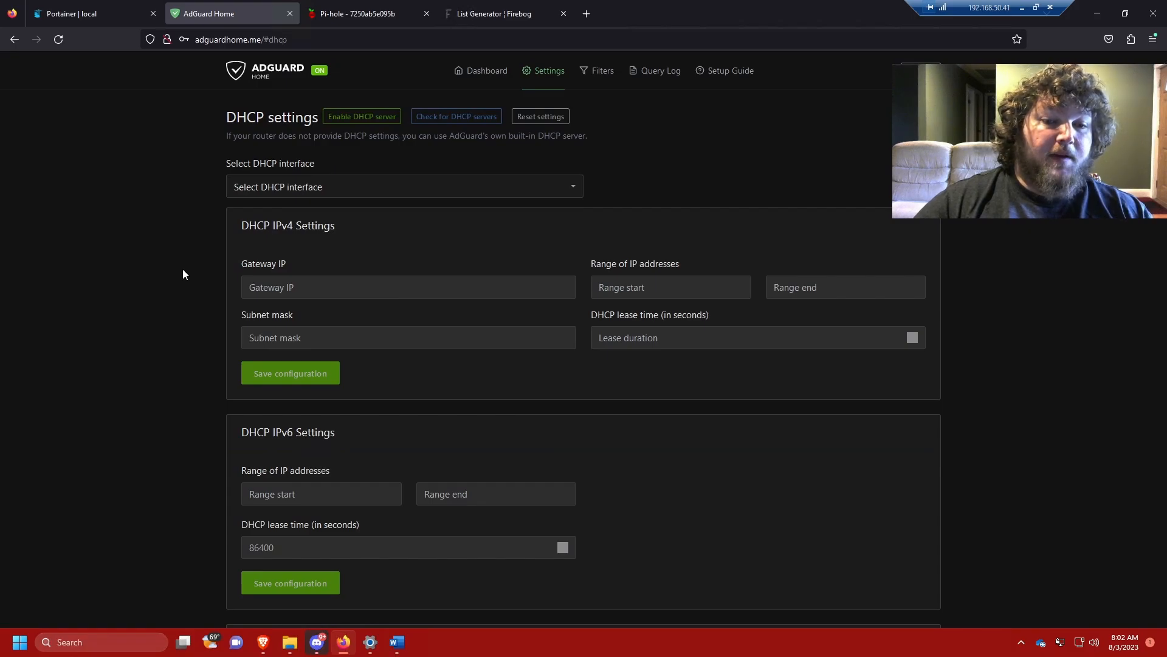
pyautogui.scroll(-3, 183, 274)
pyautogui.scroll(3, 183, 273)
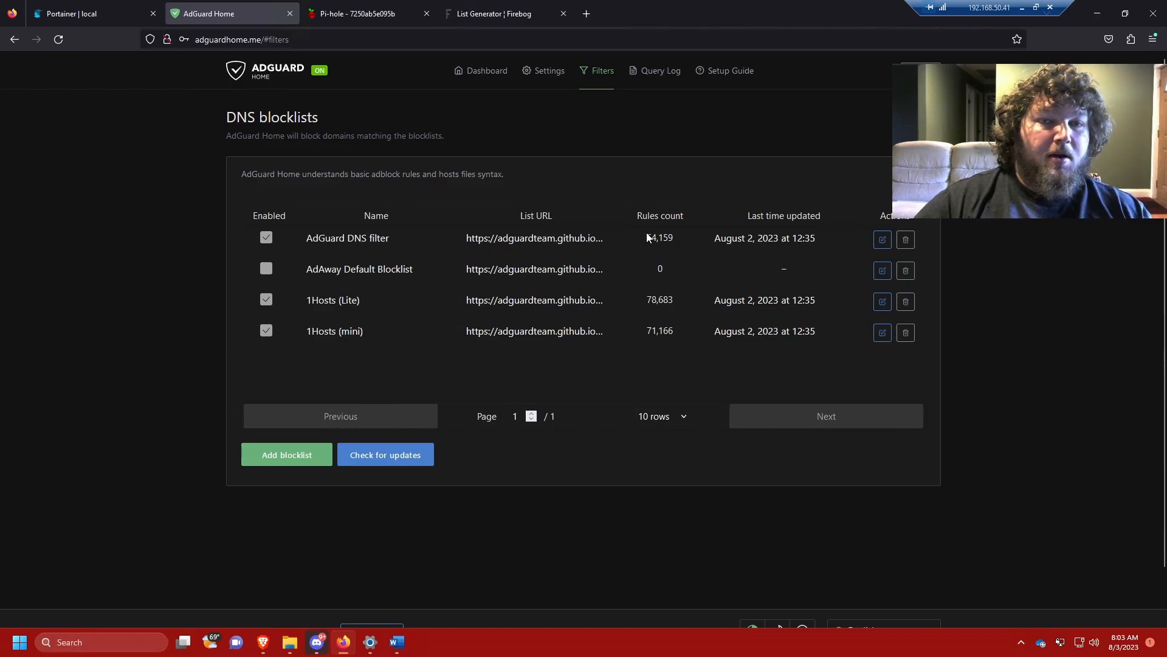
# Check Pi-hole's dashboard for its adlist domain total, look through its adlists and view Firebog's blocklist collection page.
pyautogui.click(383, 15)
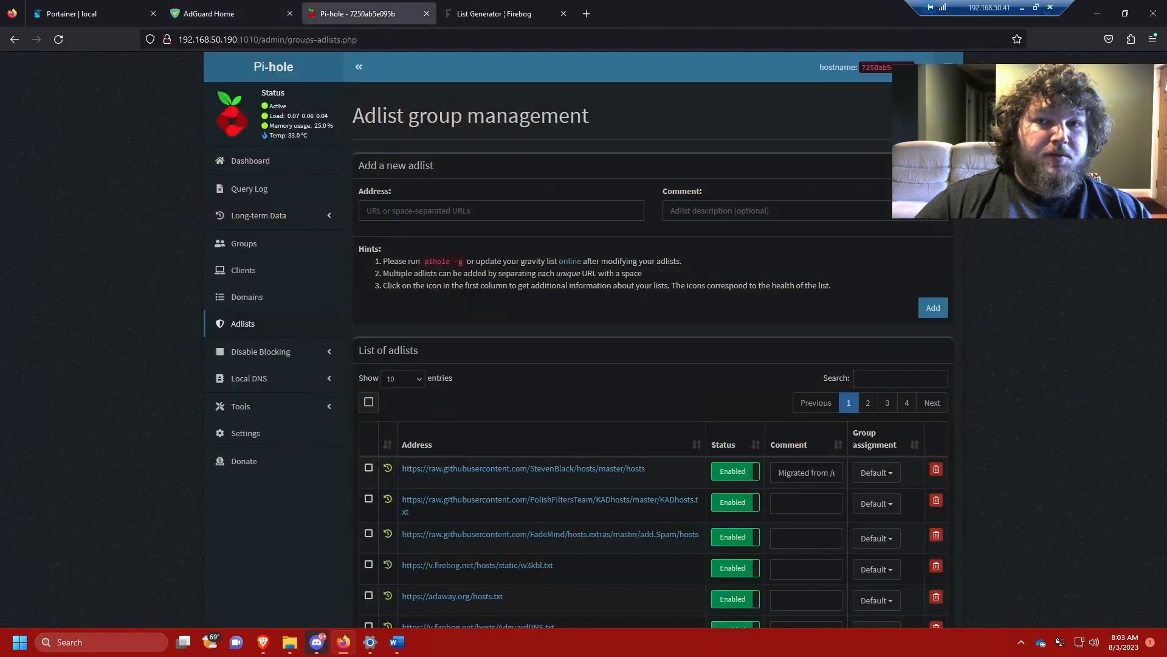
pyautogui.click(263, 167)
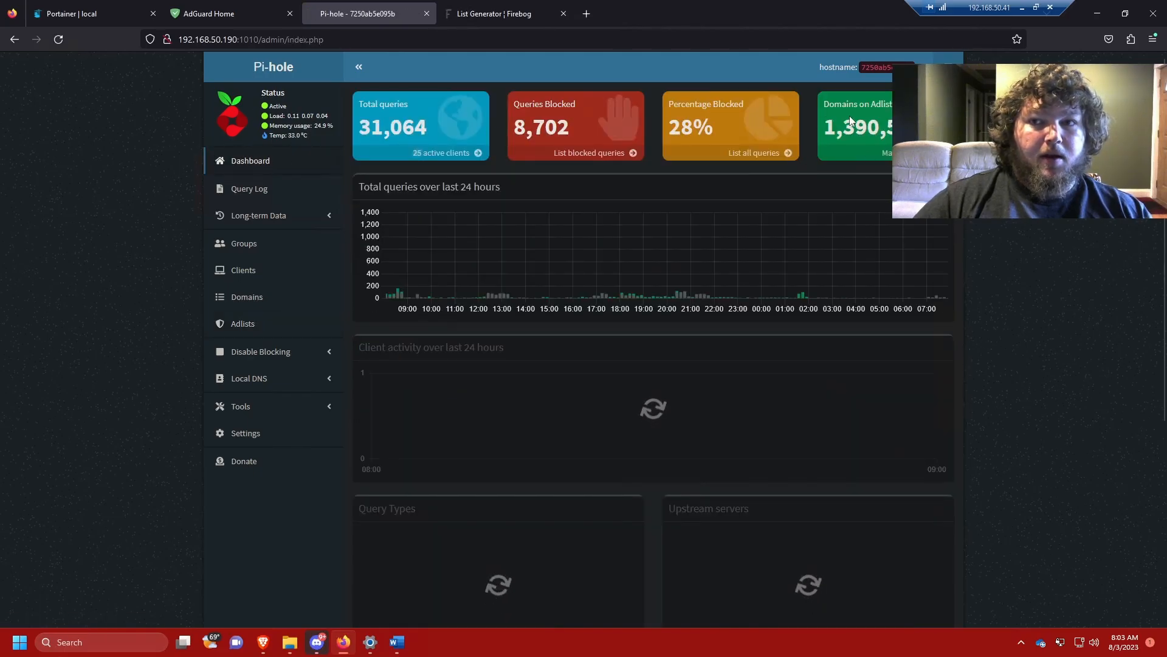
pyautogui.click(253, 325)
pyautogui.scroll(-3, 547, 340)
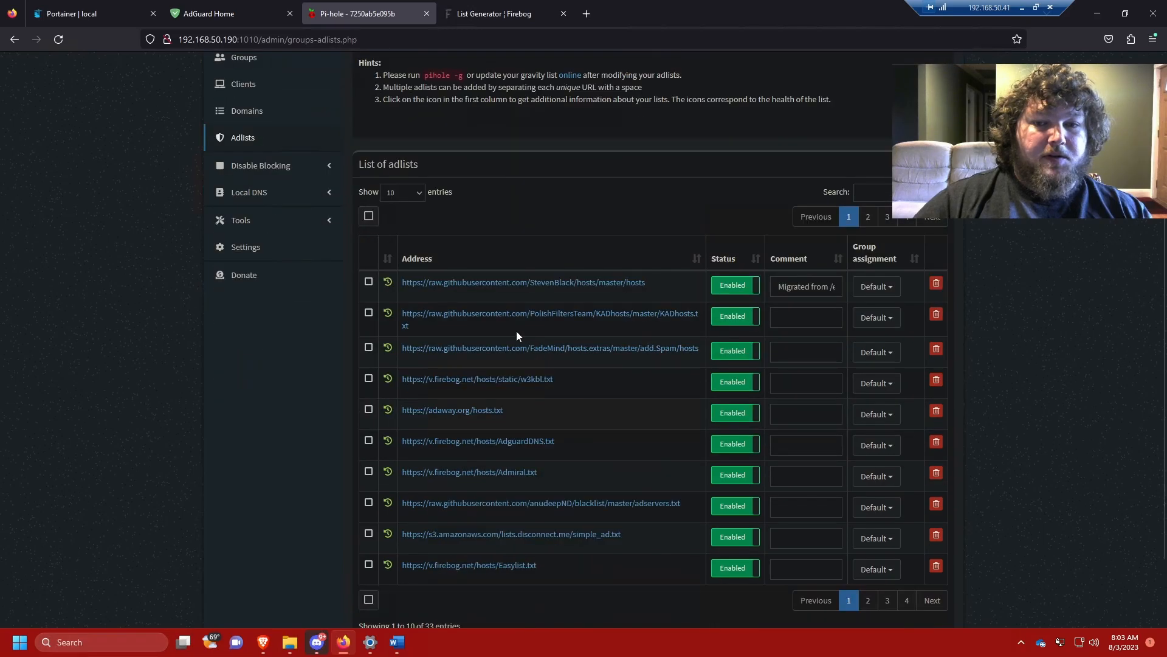
pyautogui.scroll(-2, 516, 335)
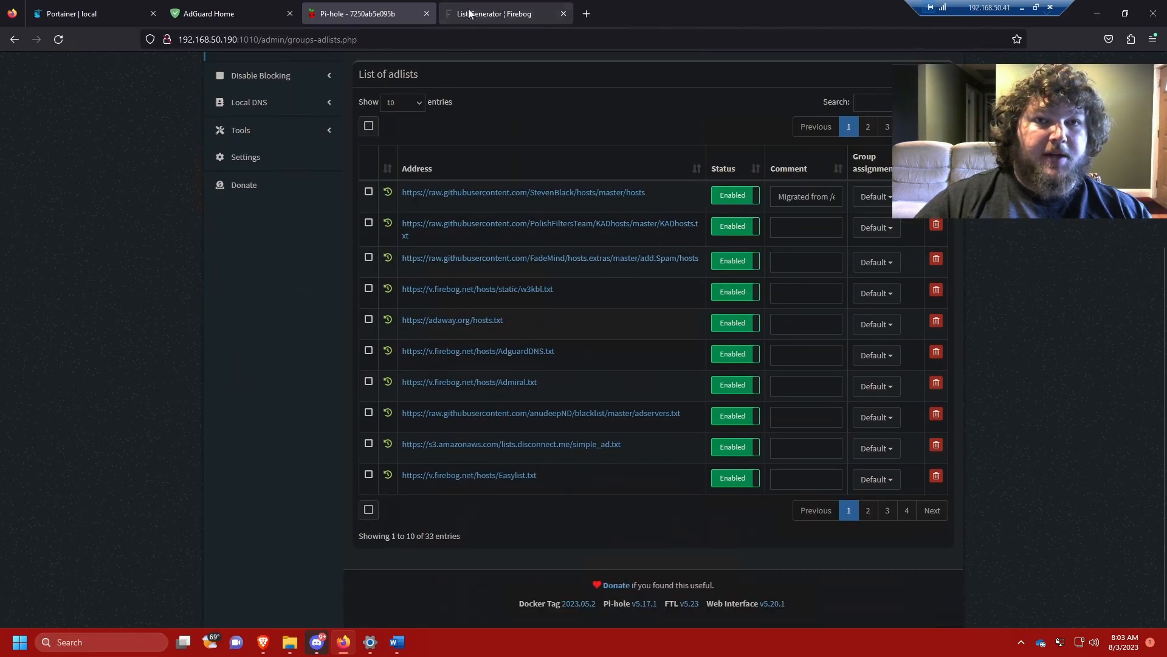
pyautogui.click(495, 13)
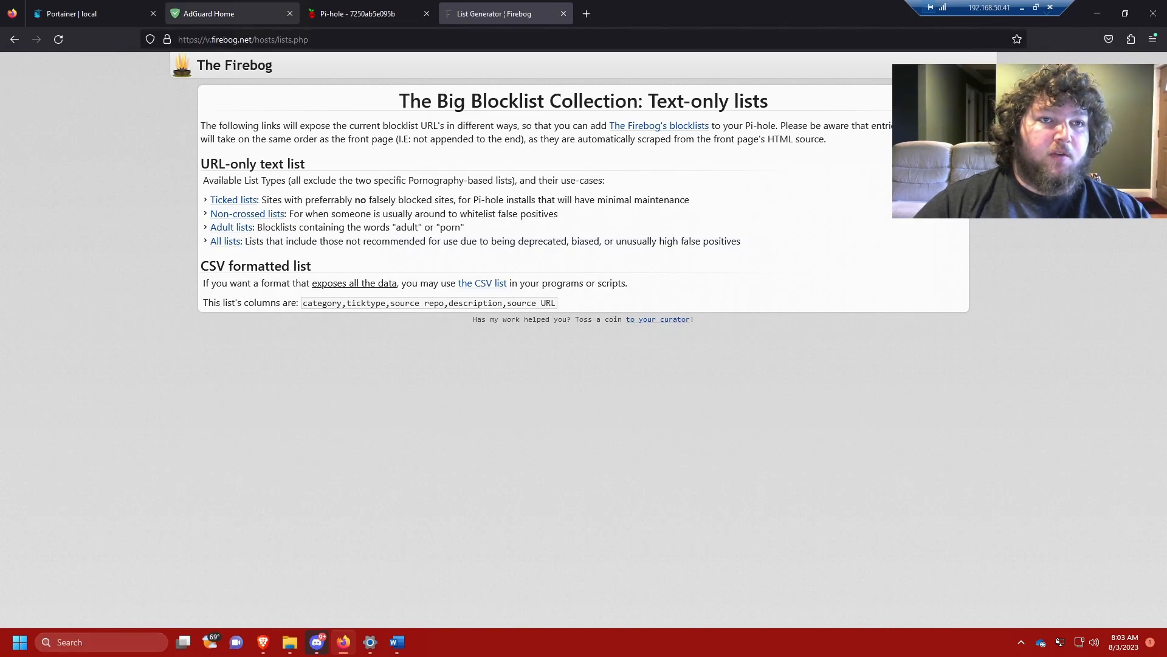
# Switch to AdGuard Home, browse its predefined blocklists from General through Security, and leave the selection without adding any.
pyautogui.click(224, 11)
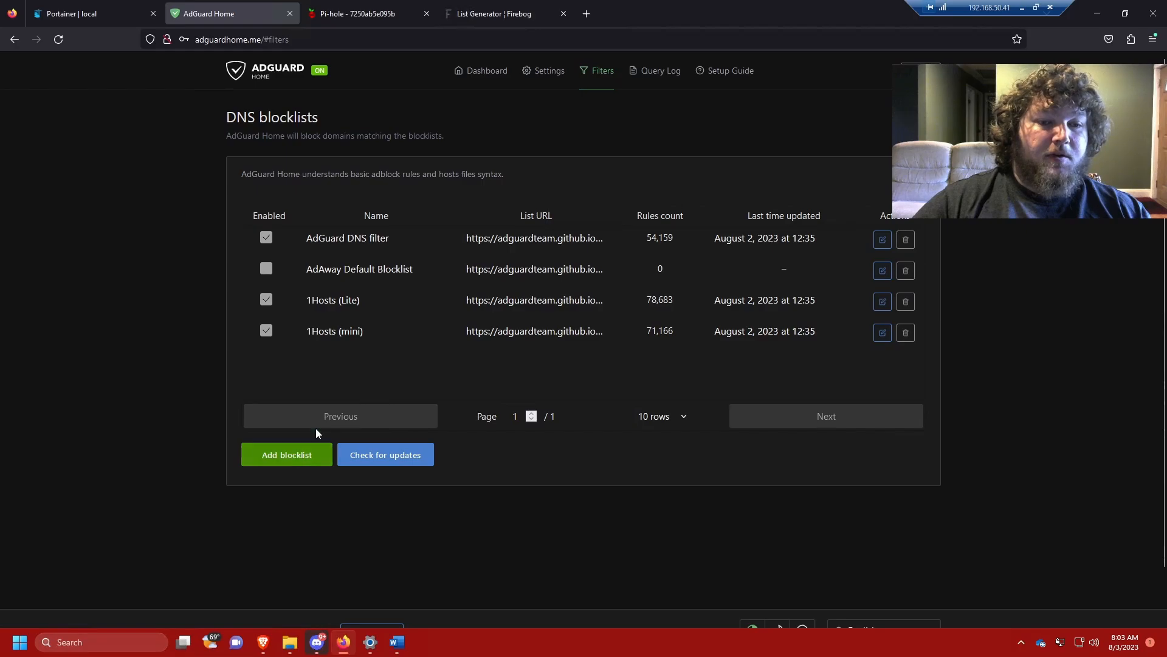
pyautogui.click(313, 449)
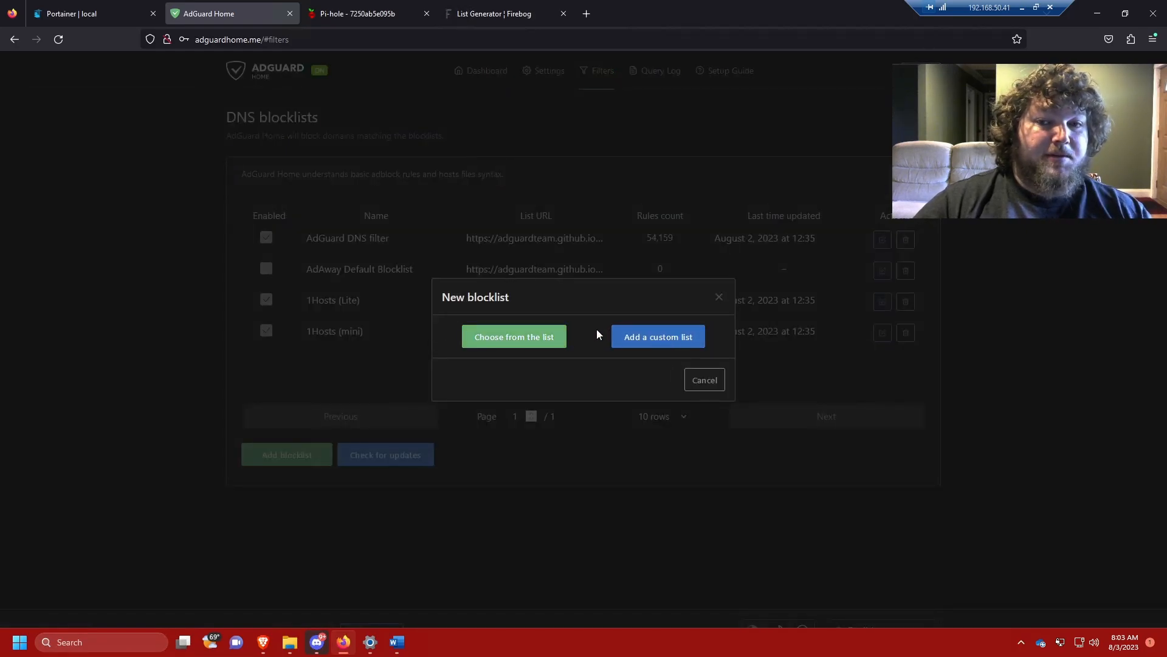
pyautogui.click(555, 338)
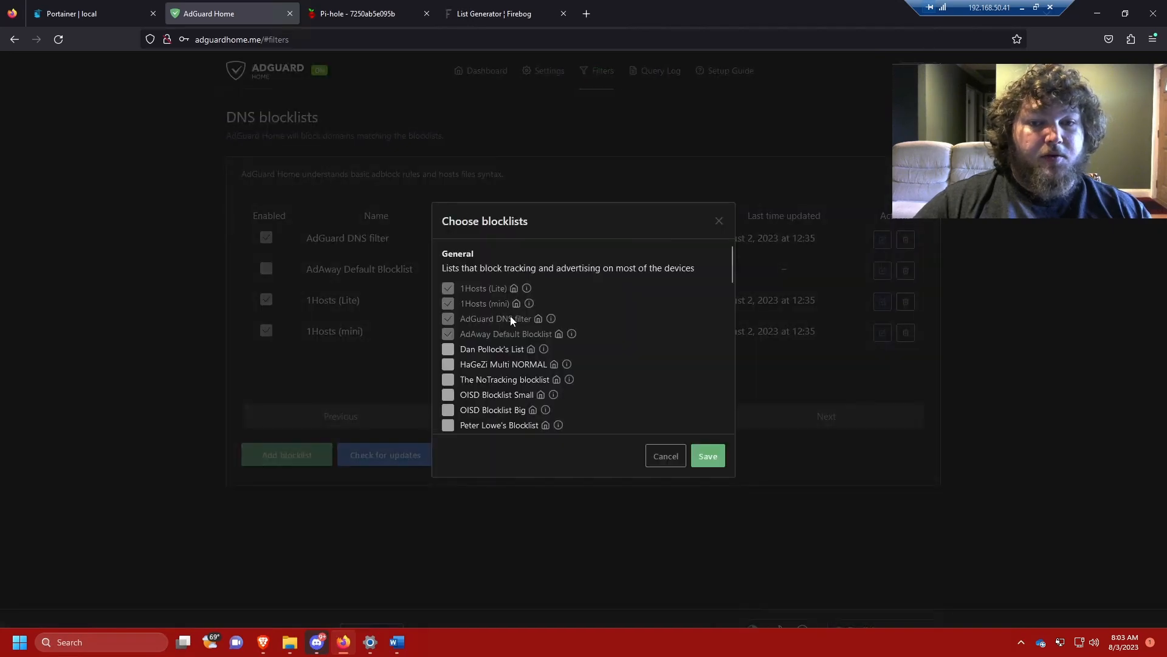
pyautogui.scroll(-2, 476, 359)
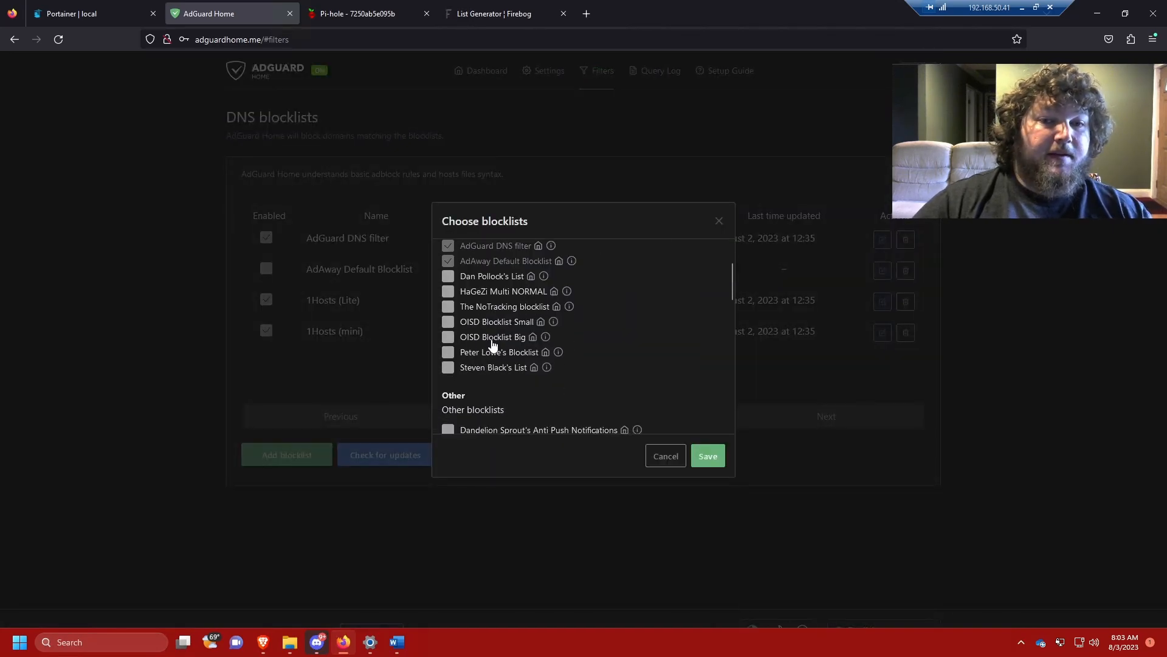
pyautogui.scroll(-2, 486, 353)
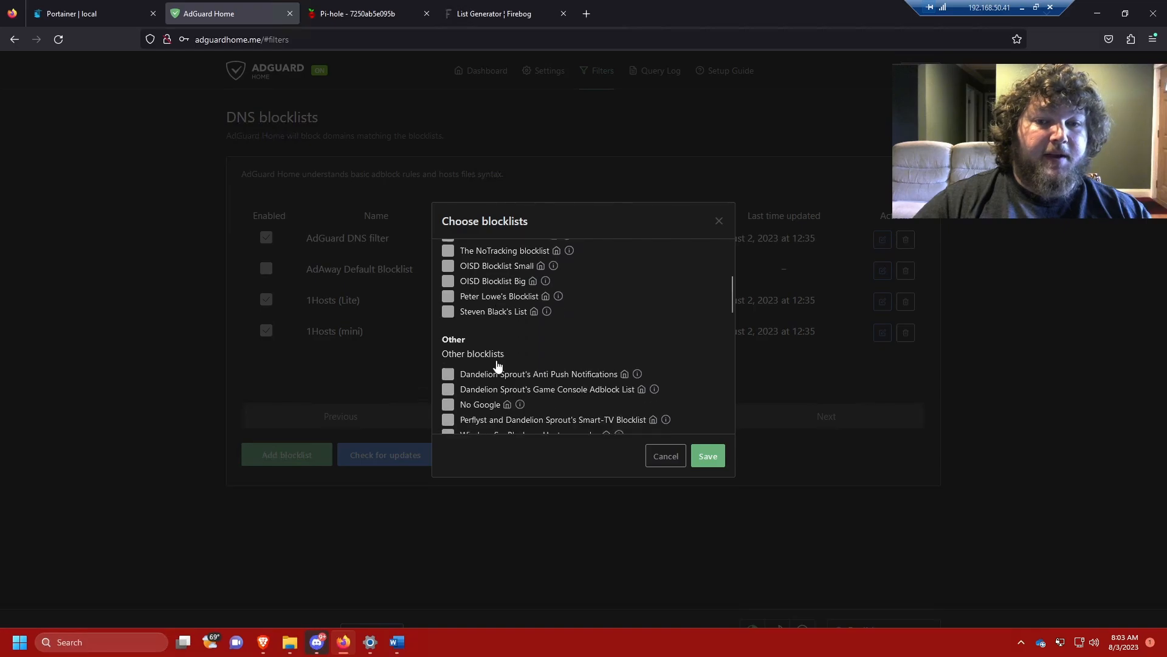
pyautogui.scroll(-2, 493, 353)
pyautogui.scroll(5, 505, 328)
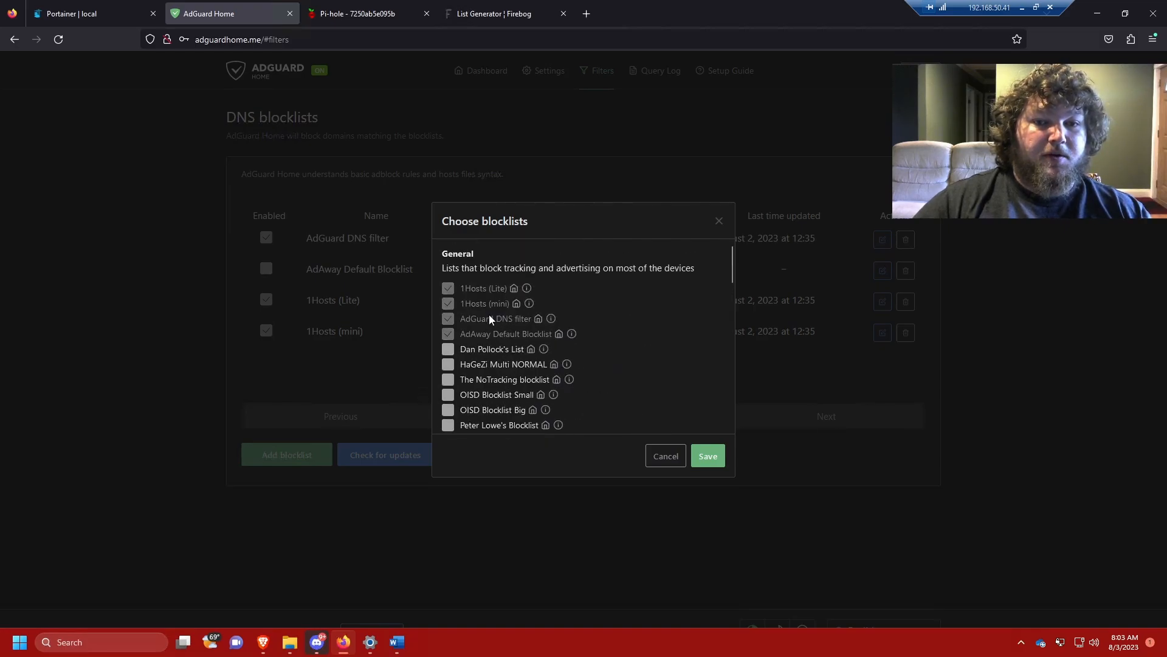
pyautogui.scroll(-3, 492, 322)
pyautogui.scroll(-3, 494, 347)
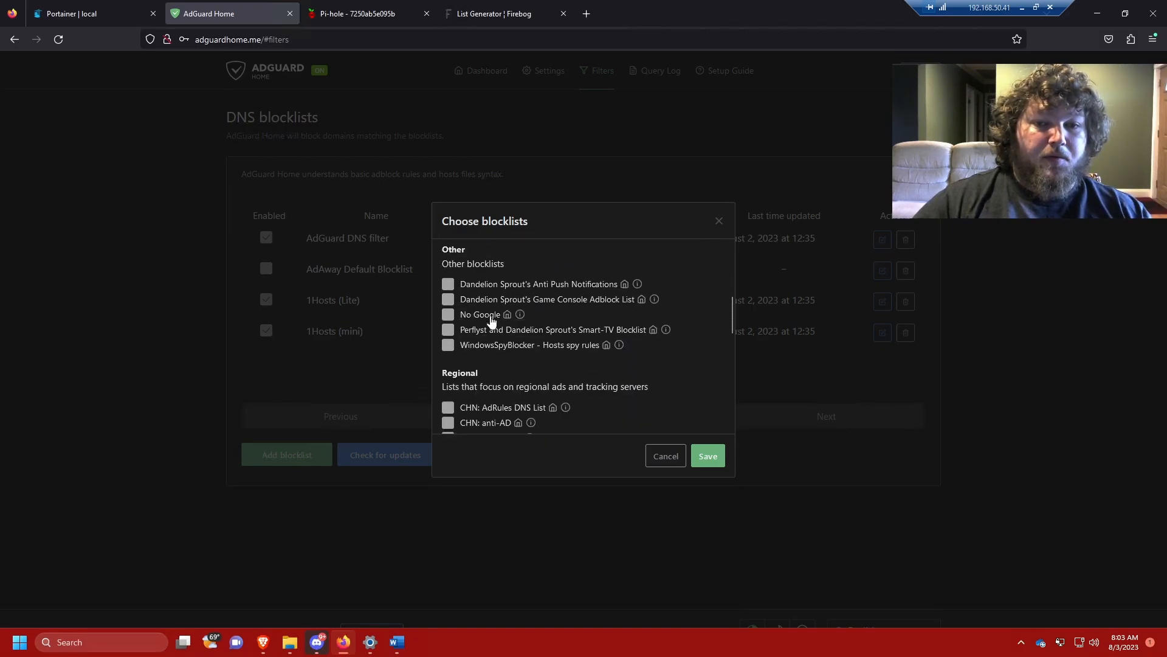
pyautogui.scroll(-8, 494, 326)
pyautogui.scroll(-5, 510, 363)
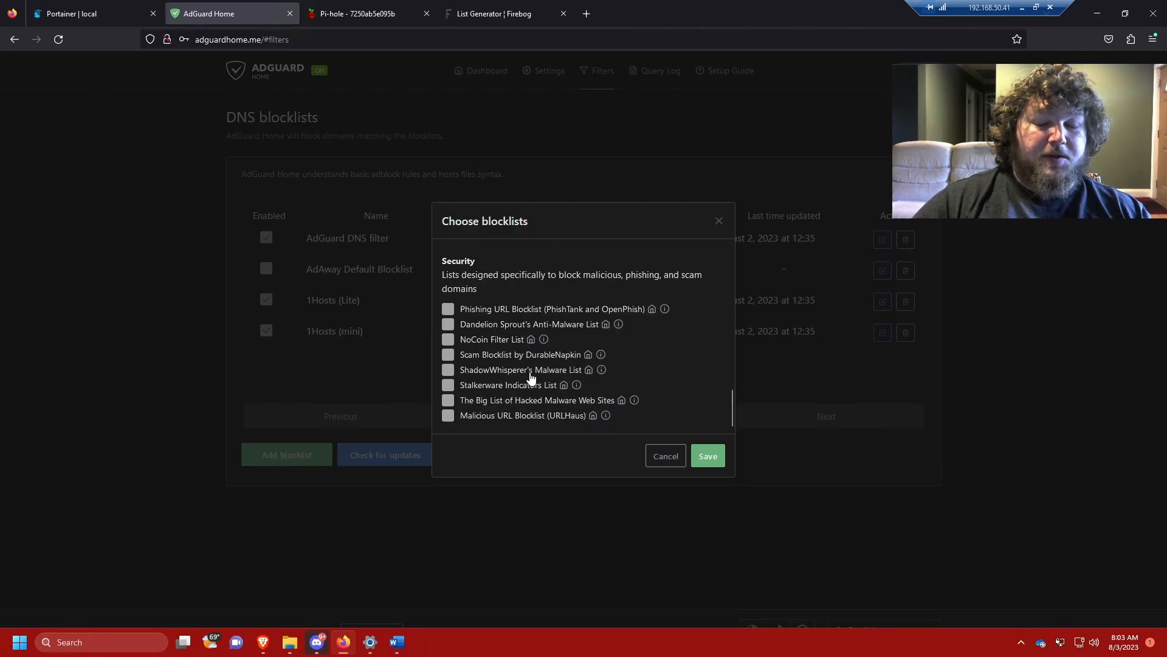
pyautogui.scroll(15, 529, 373)
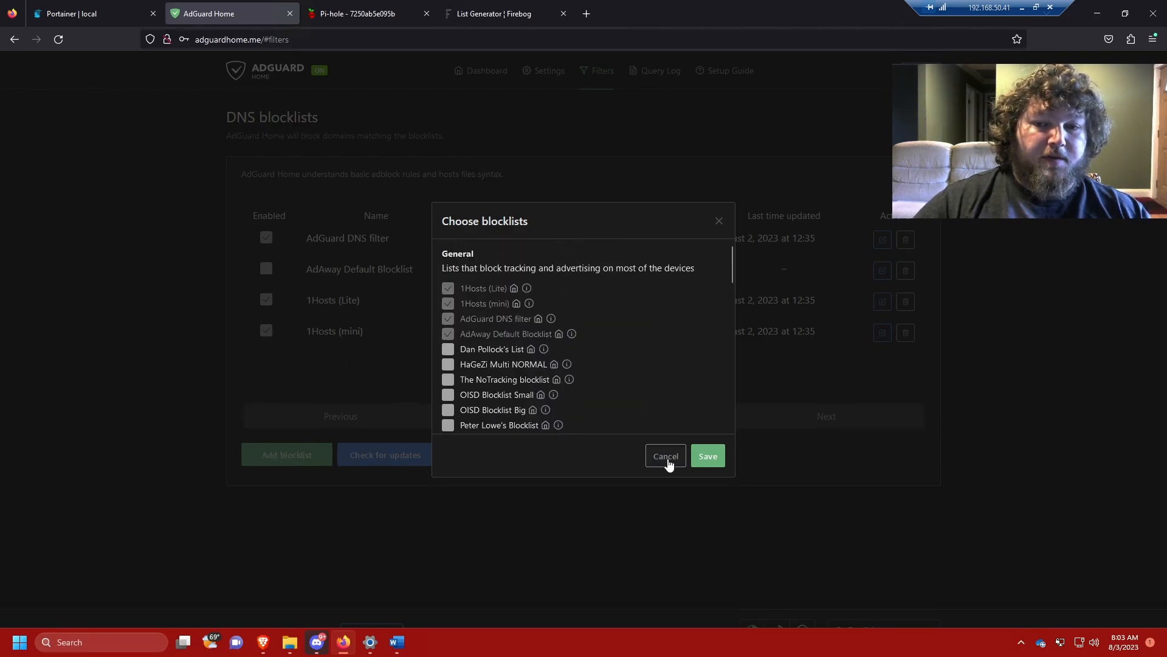
pyautogui.click(666, 462)
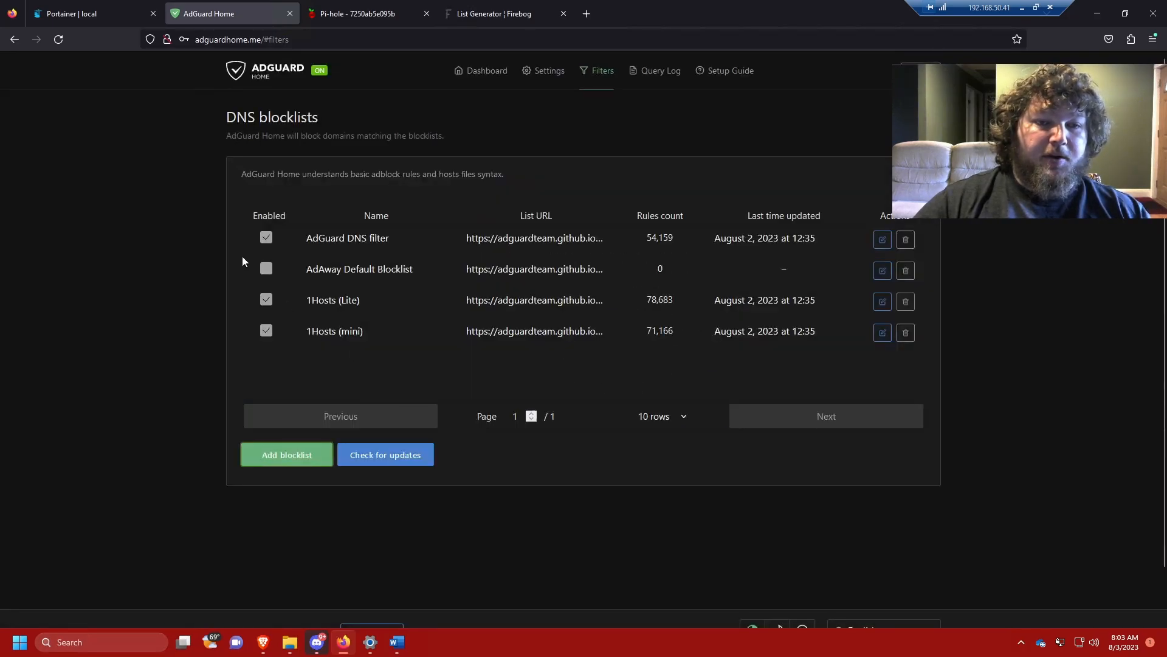
# Check AdGuard Home's DNS blocklists for updates.
pyautogui.click(383, 457)
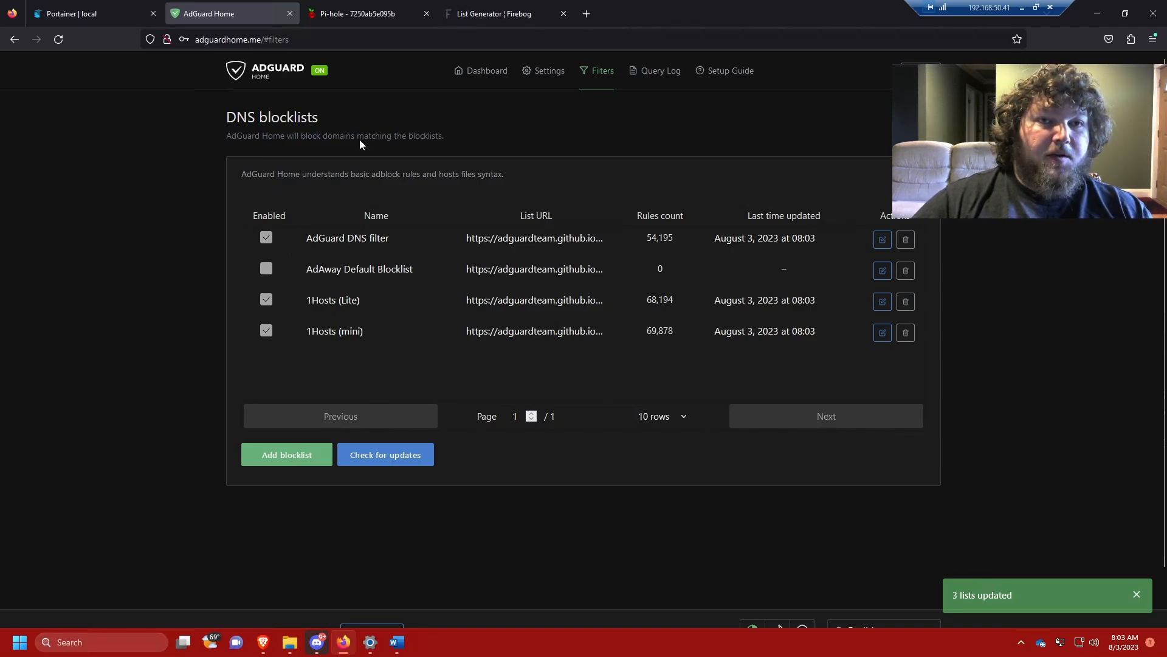
# Switch to Pi-hole's adlist management and open the Update Gravity page for its blocked domains.
pyautogui.click(365, 13)
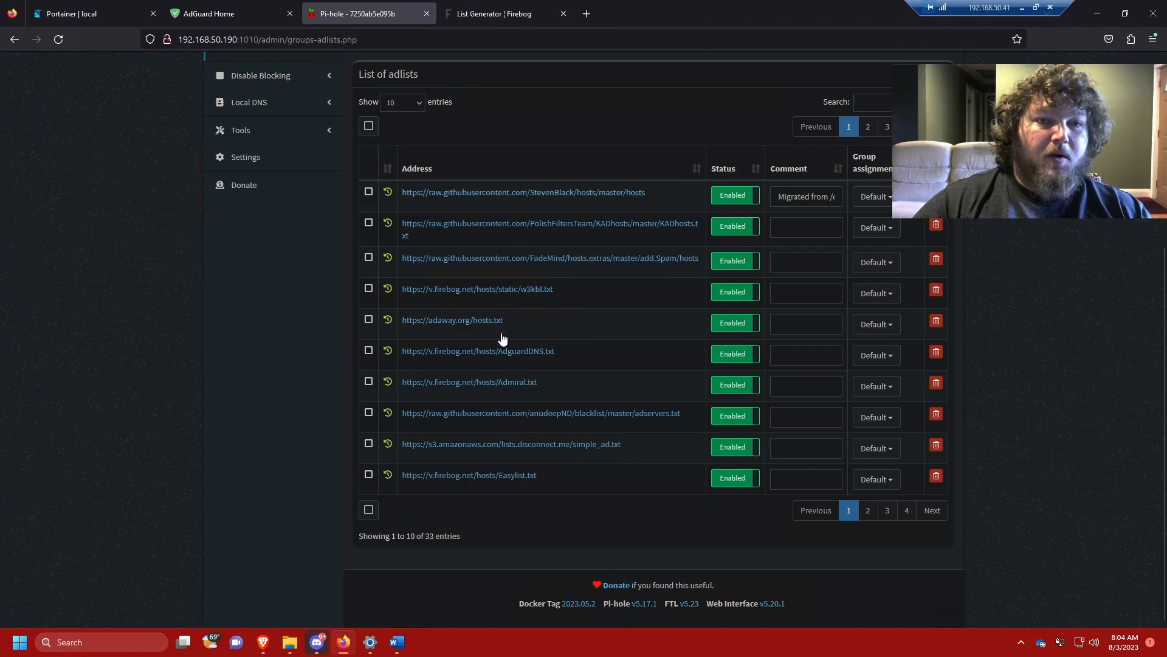
pyautogui.scroll(3, 485, 392)
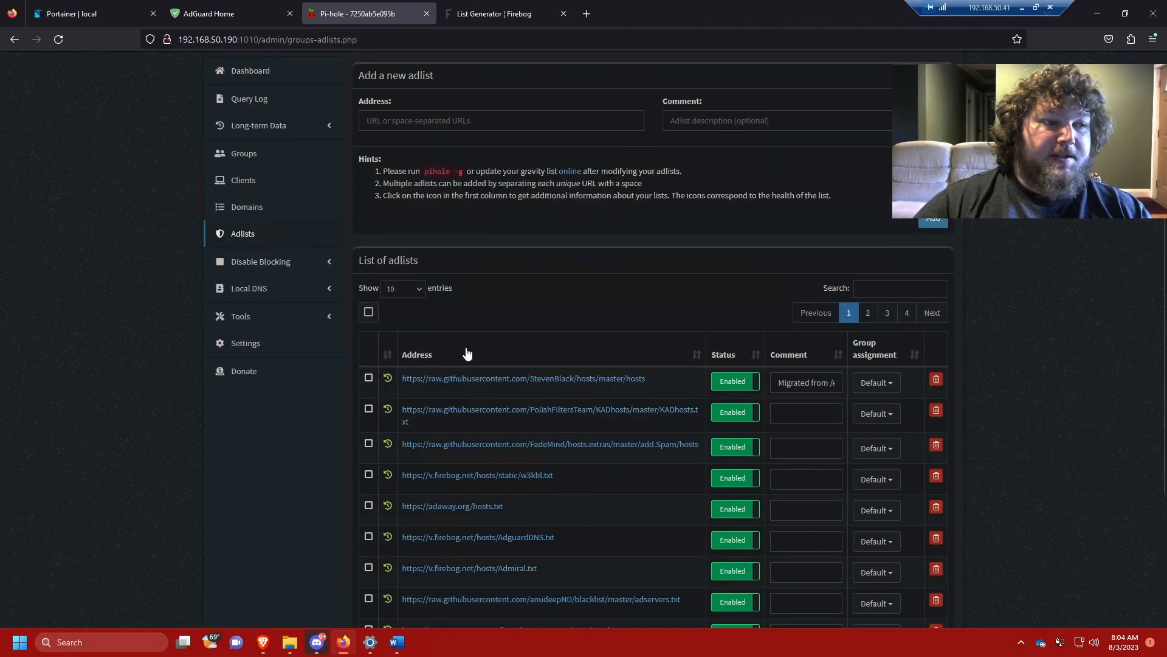
pyautogui.click(281, 316)
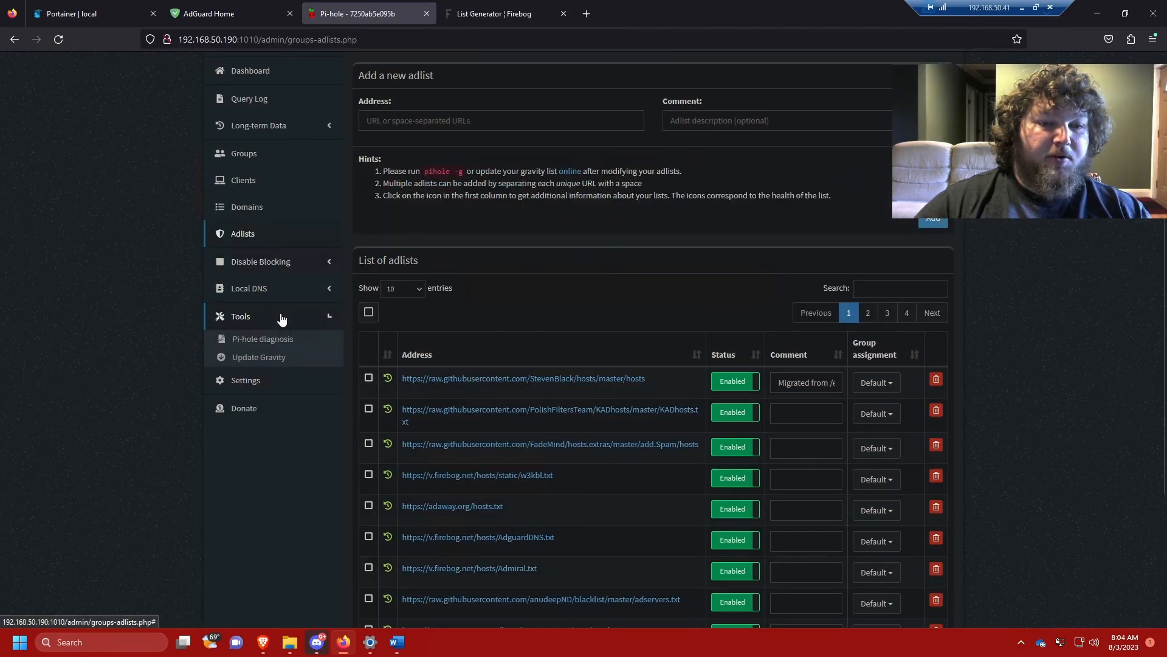
pyautogui.click(272, 360)
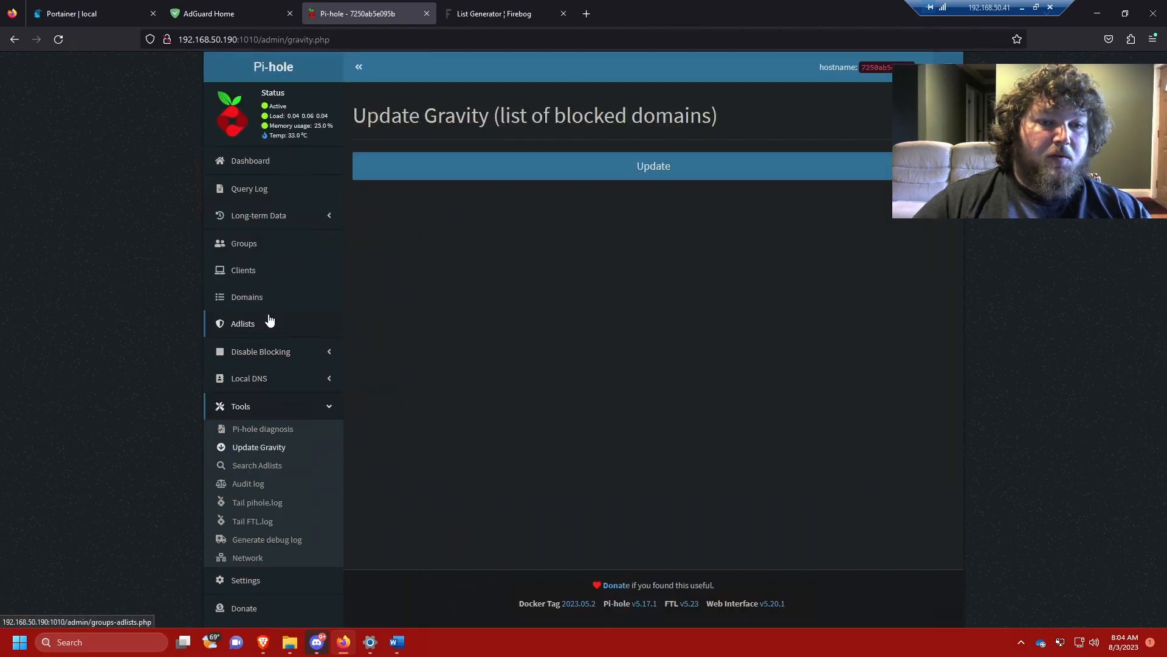
# Review Pi-hole's list of adlists, glance at its system settings and return to the Update Gravity page.
pyautogui.click(305, 321)
pyautogui.scroll(-3, 472, 322)
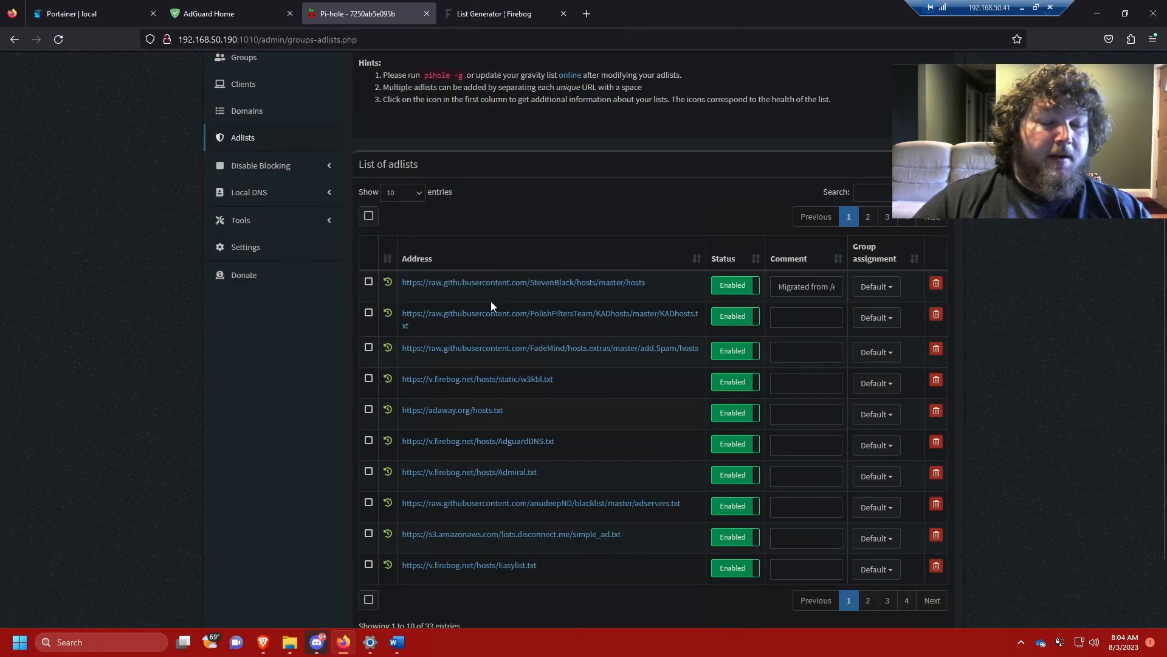
pyautogui.scroll(3, 490, 301)
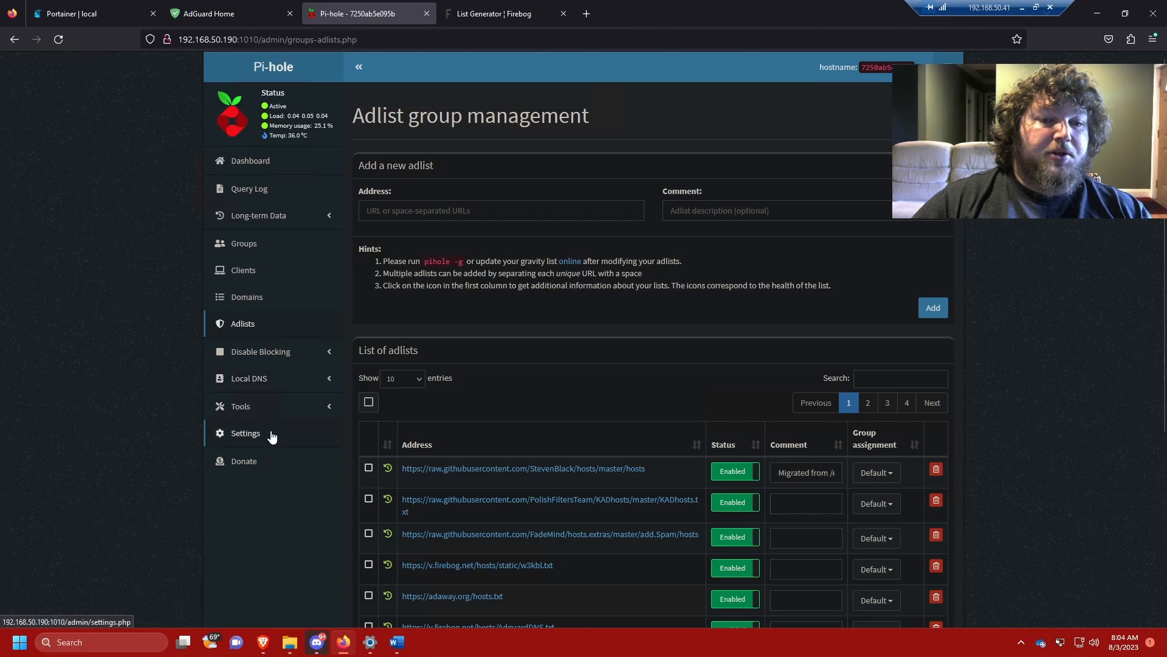
pyautogui.click(272, 433)
pyautogui.click(256, 380)
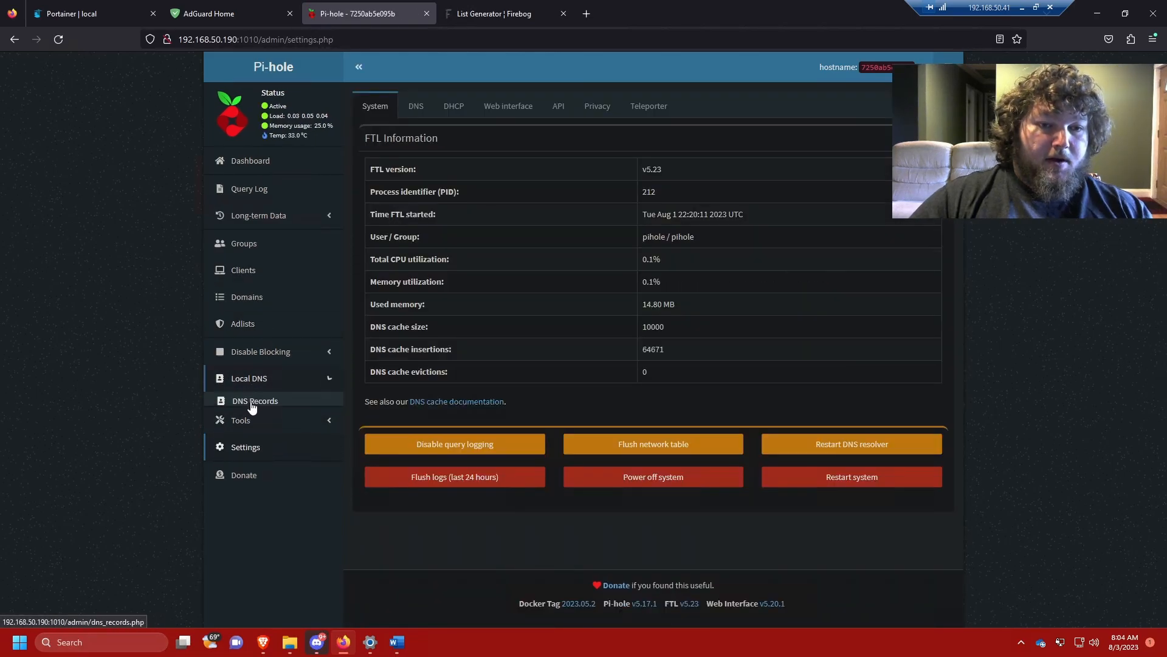
pyautogui.click(253, 447)
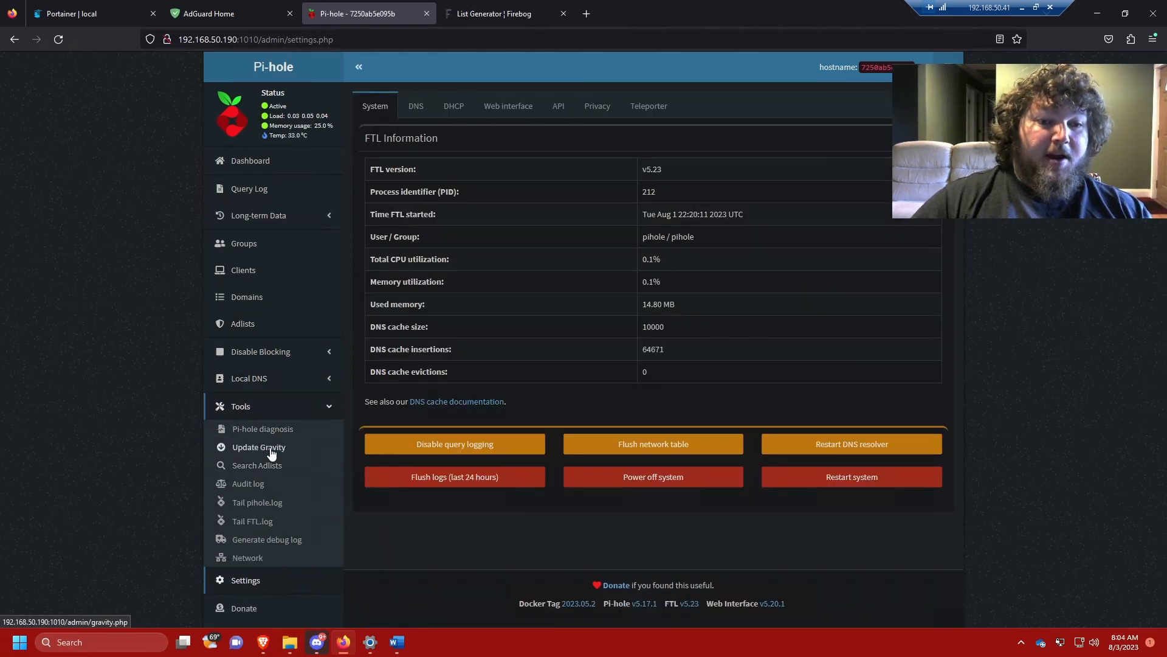
pyautogui.click(270, 448)
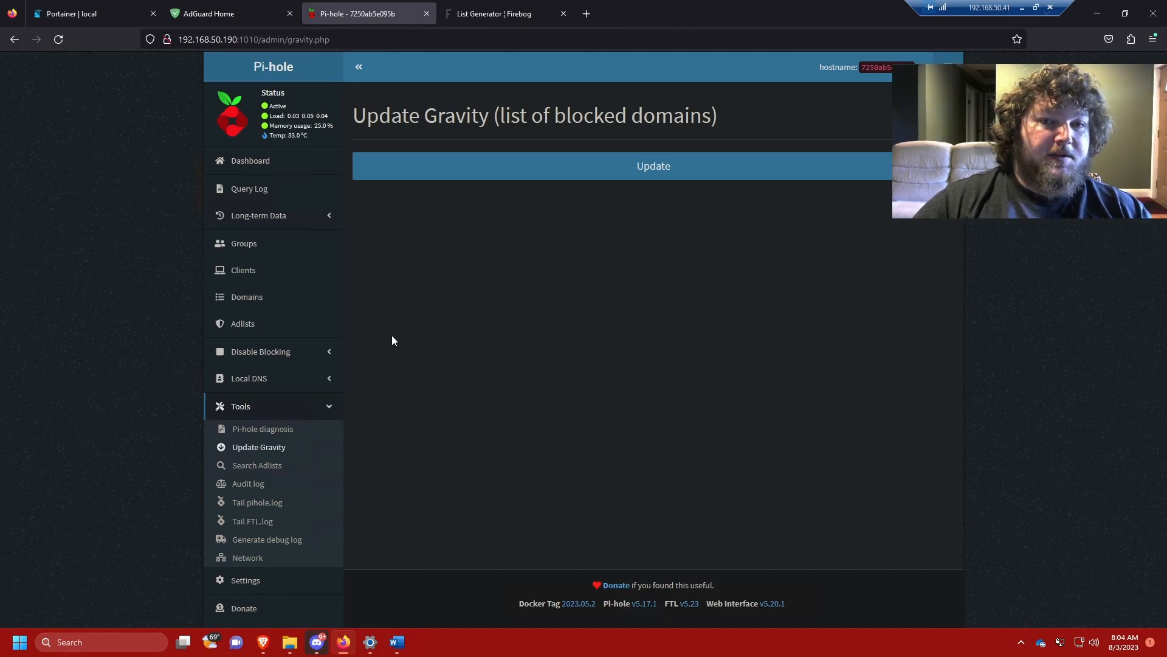
# Switch to AdGuard Home, examine the name and URL fields for a new DNS allowlist, and cancel the form.
pyautogui.click(253, 13)
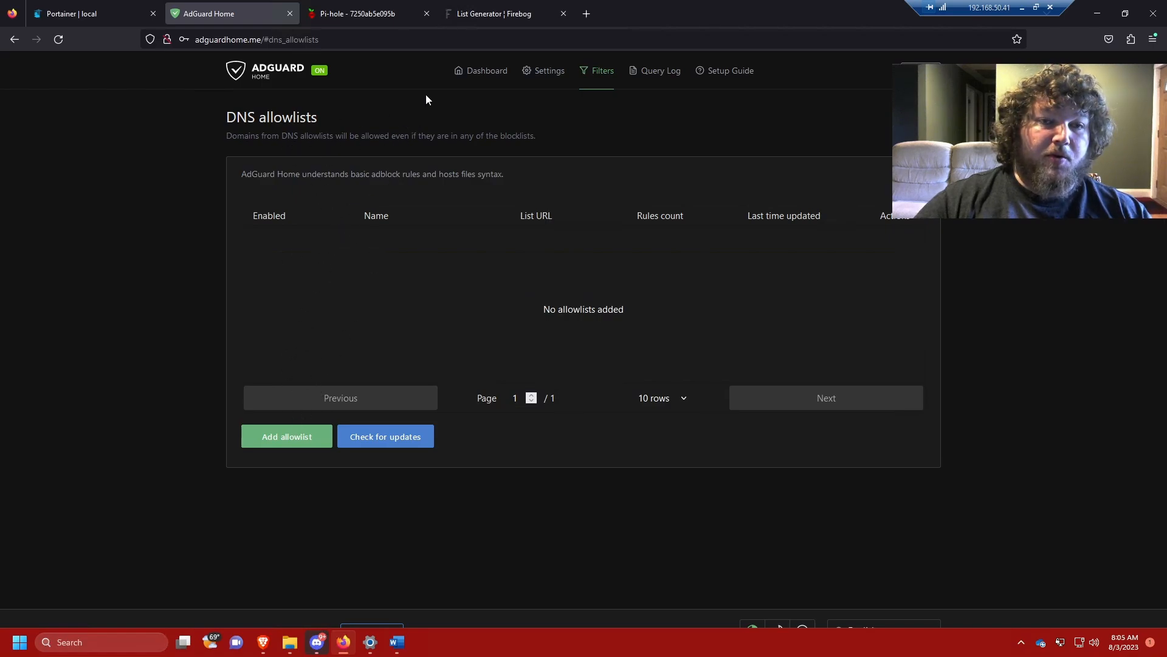
pyautogui.click(307, 442)
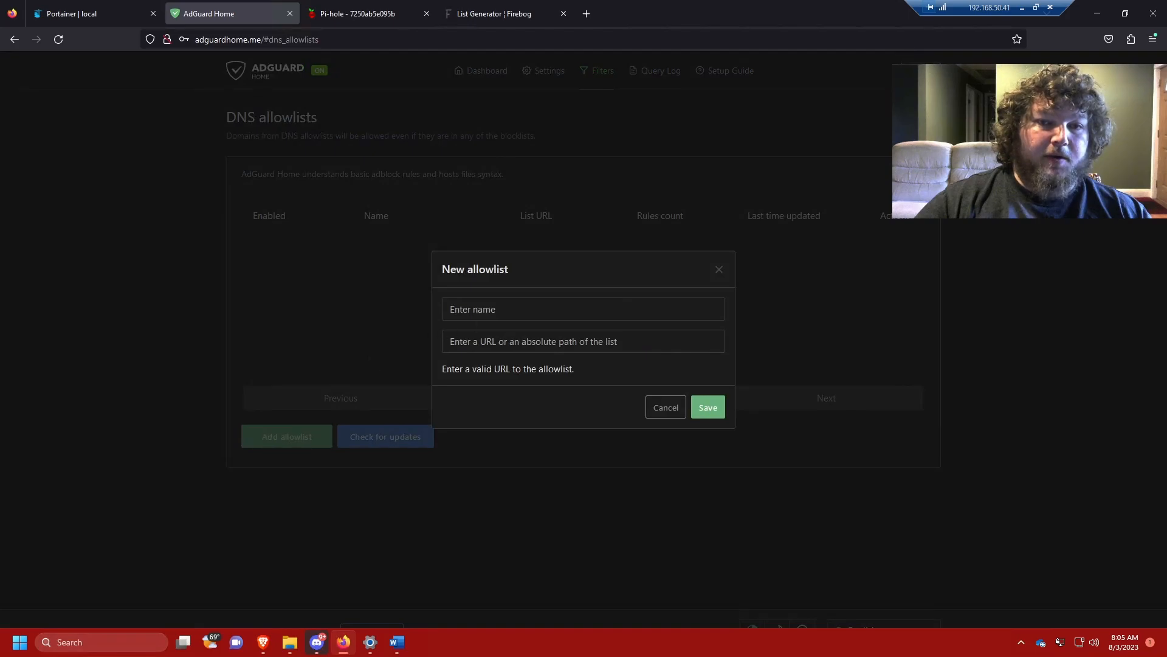
pyautogui.click(523, 309)
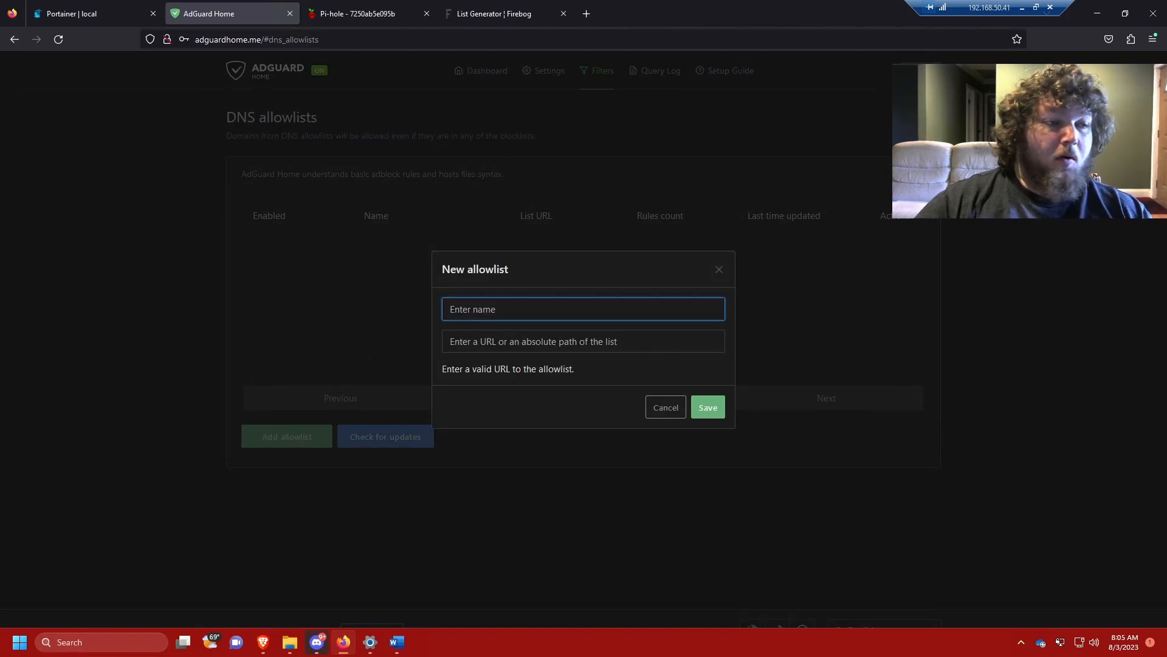
pyautogui.click(576, 351)
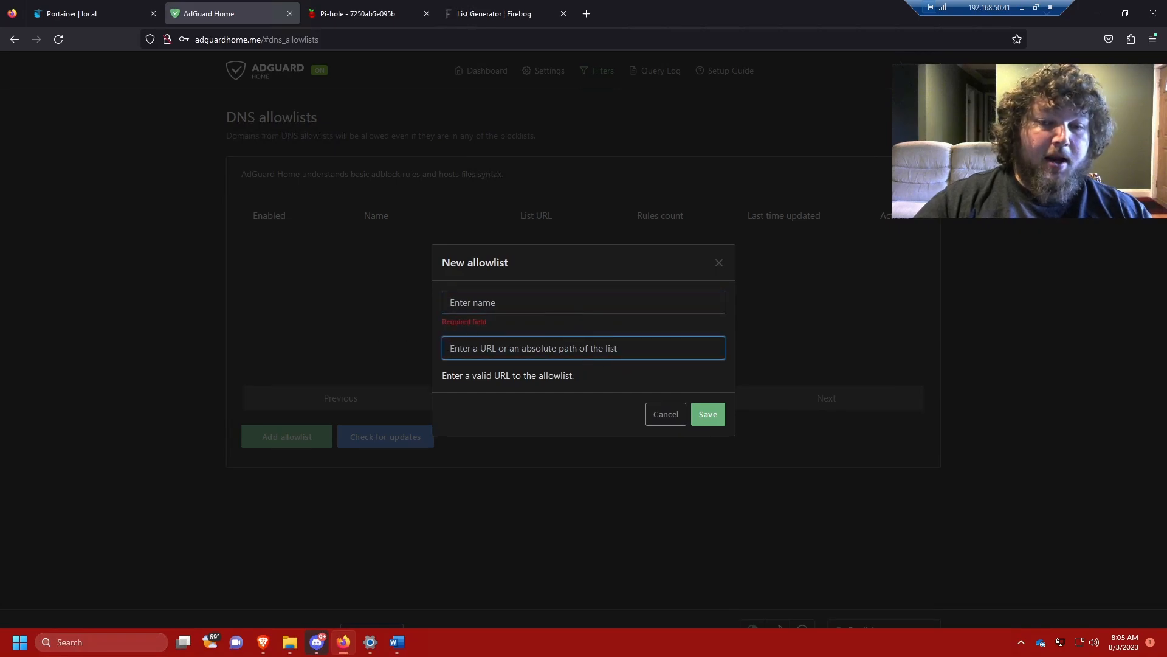
pyautogui.click(666, 414)
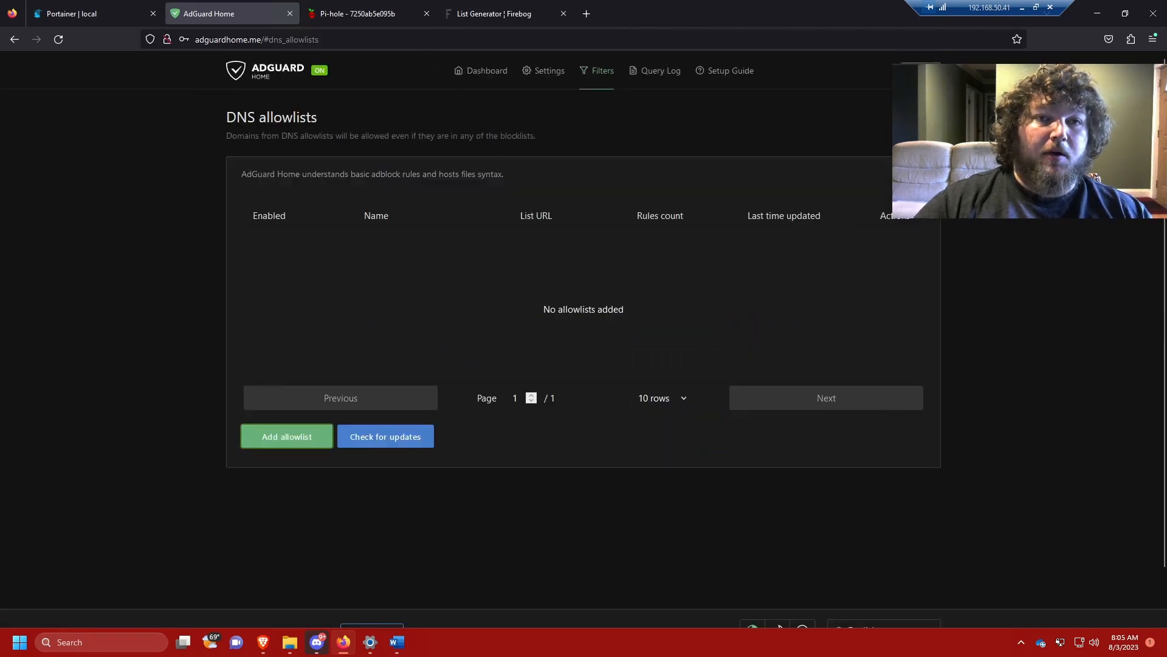
# Compare Pi-hole's domain whitelist and blacklist form with AdGuard Home's custom blocklist fields, and cancel the new blocklist.
pyautogui.click(358, 14)
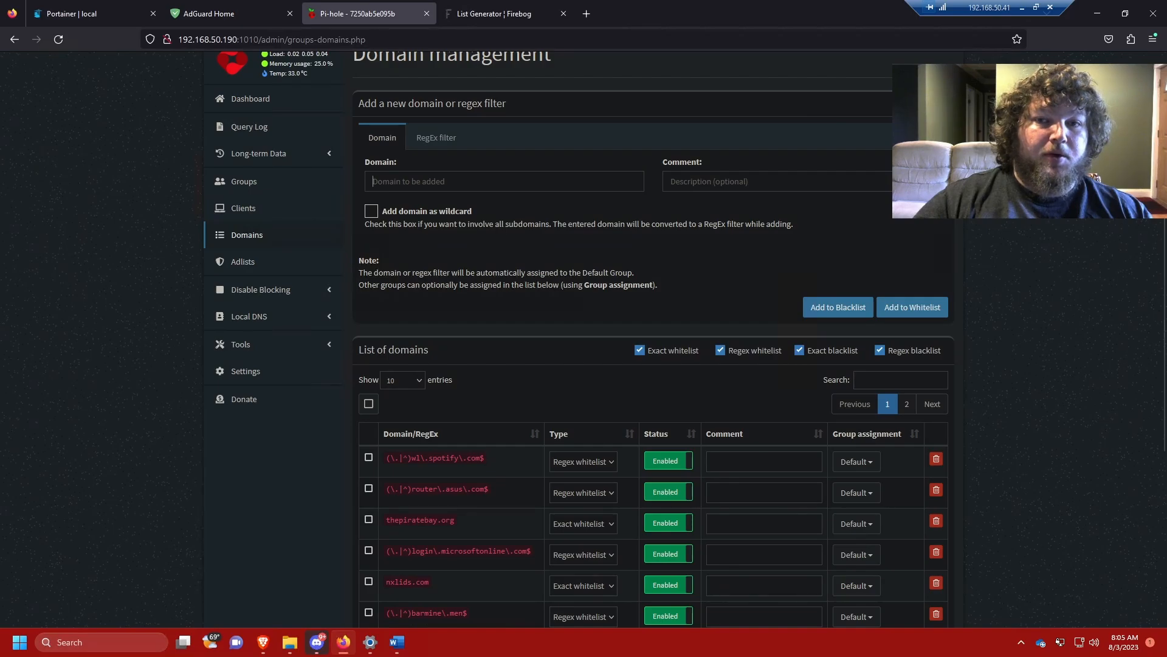
pyautogui.press('Tab')
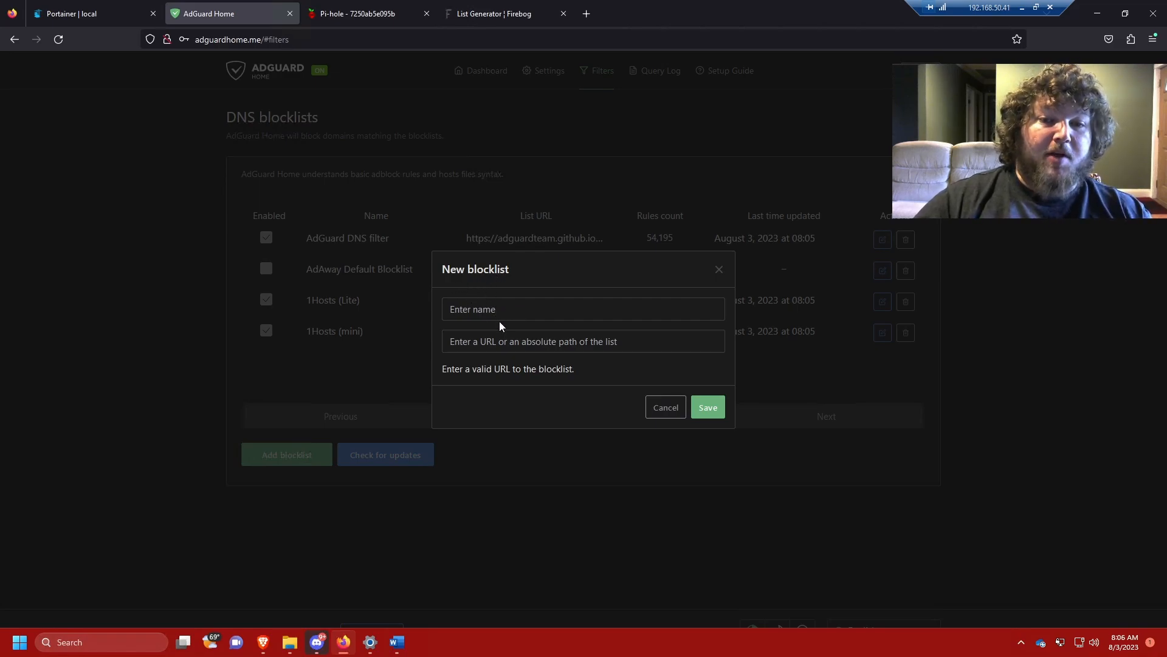
pyautogui.click(509, 343)
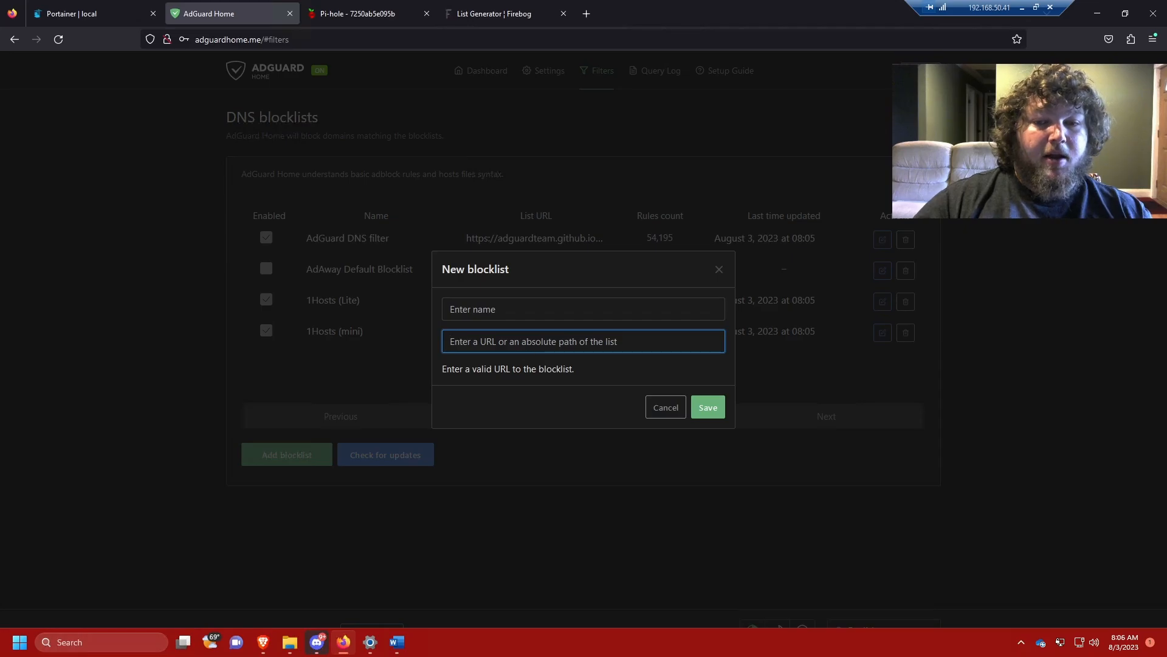
pyautogui.click(395, 12)
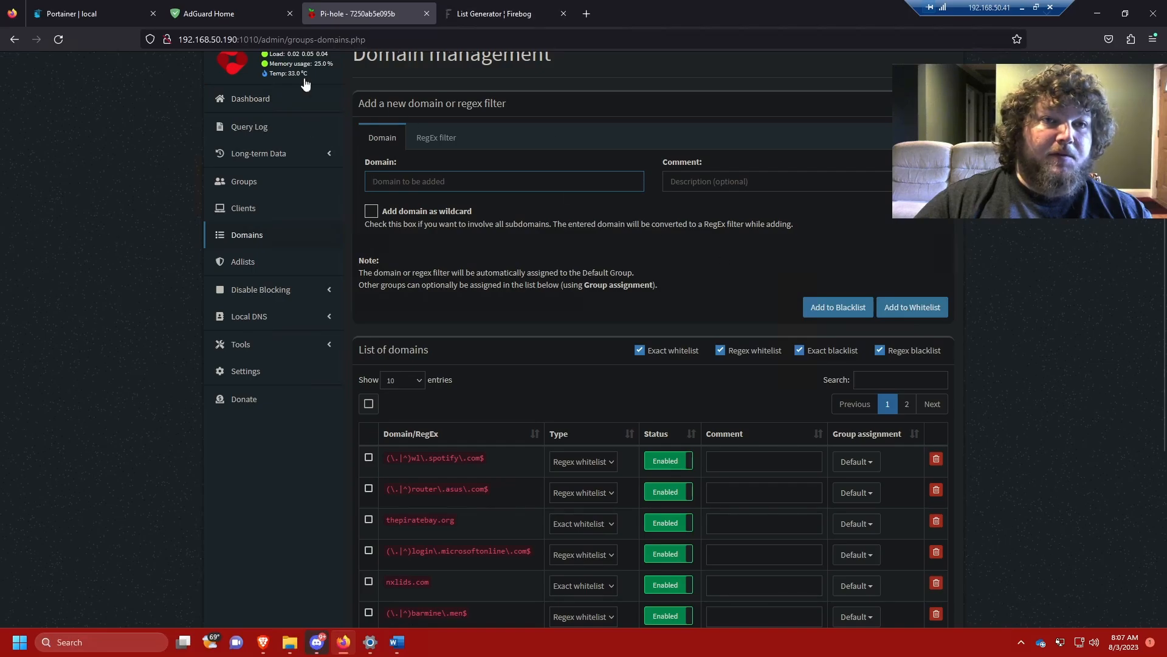
pyautogui.click(242, 14)
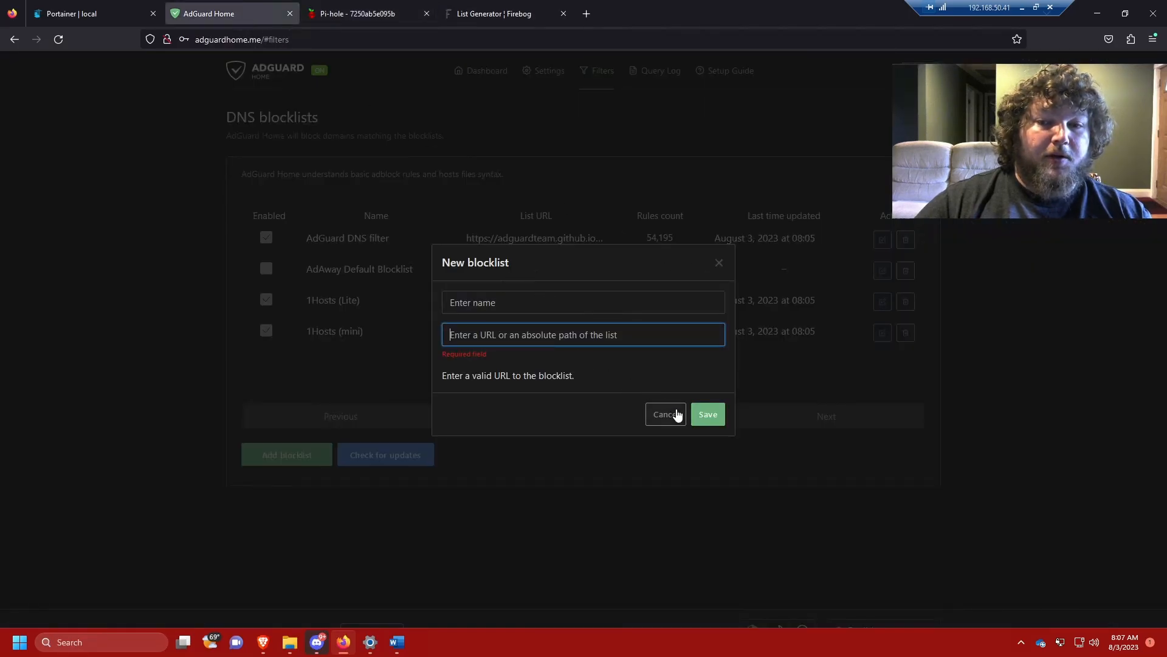
pyautogui.click(666, 416)
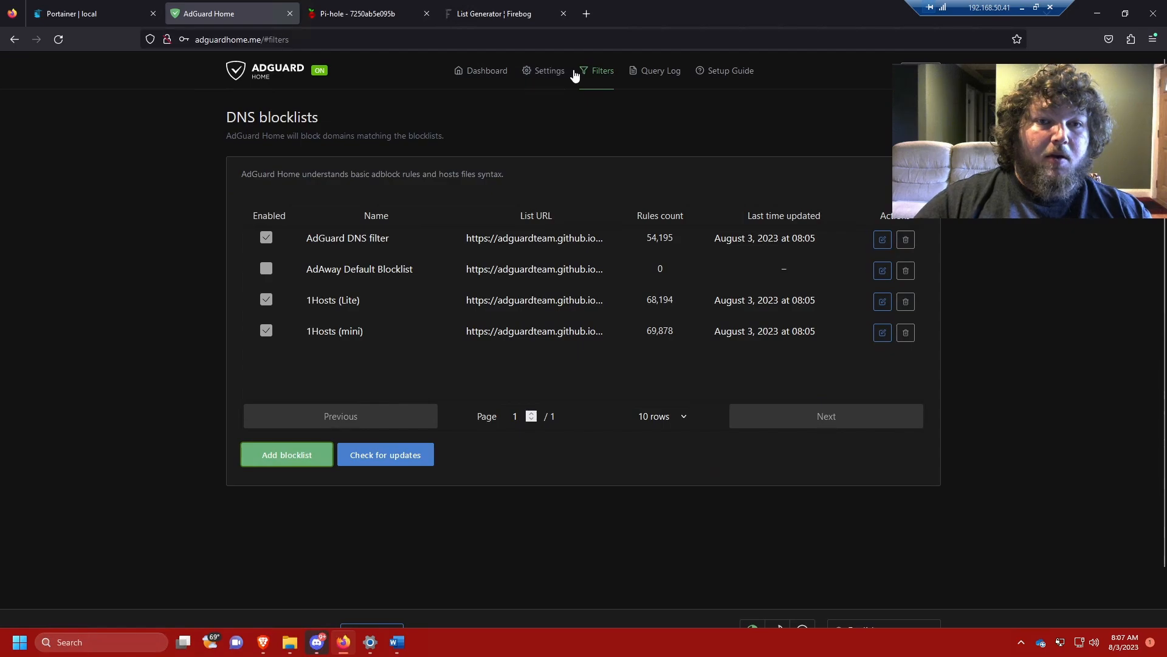
# Return to AdGuard Home's DNS allowlists, view the new allowlist form again and close it without saving.
pyautogui.moveTo(600, 80)
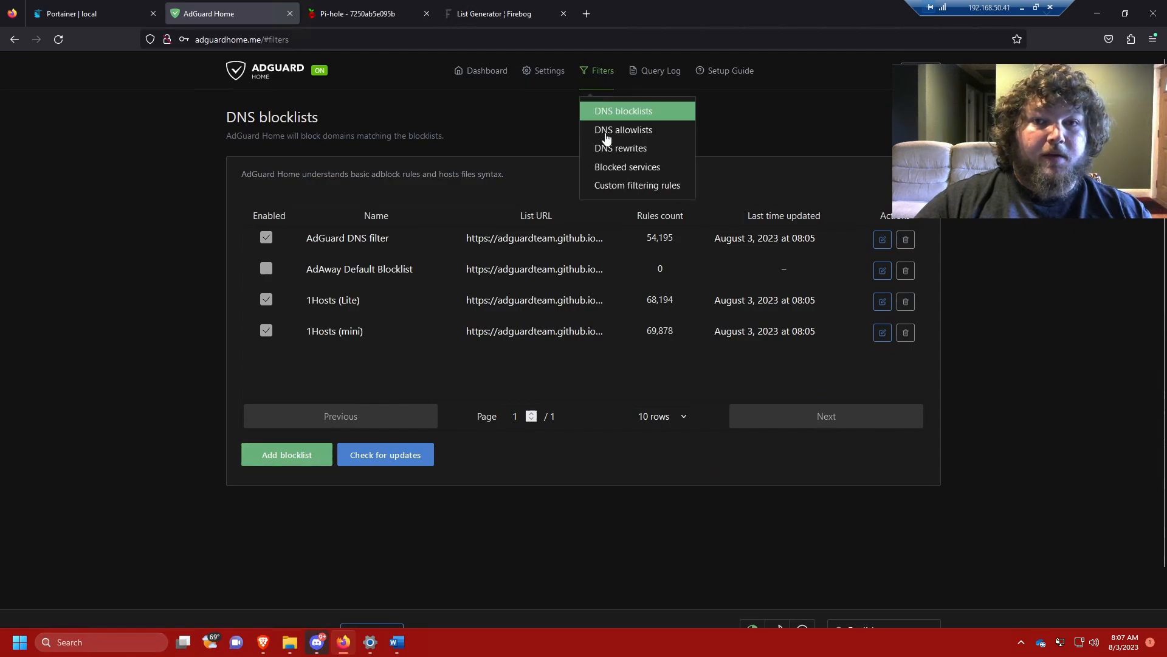
pyautogui.click(641, 135)
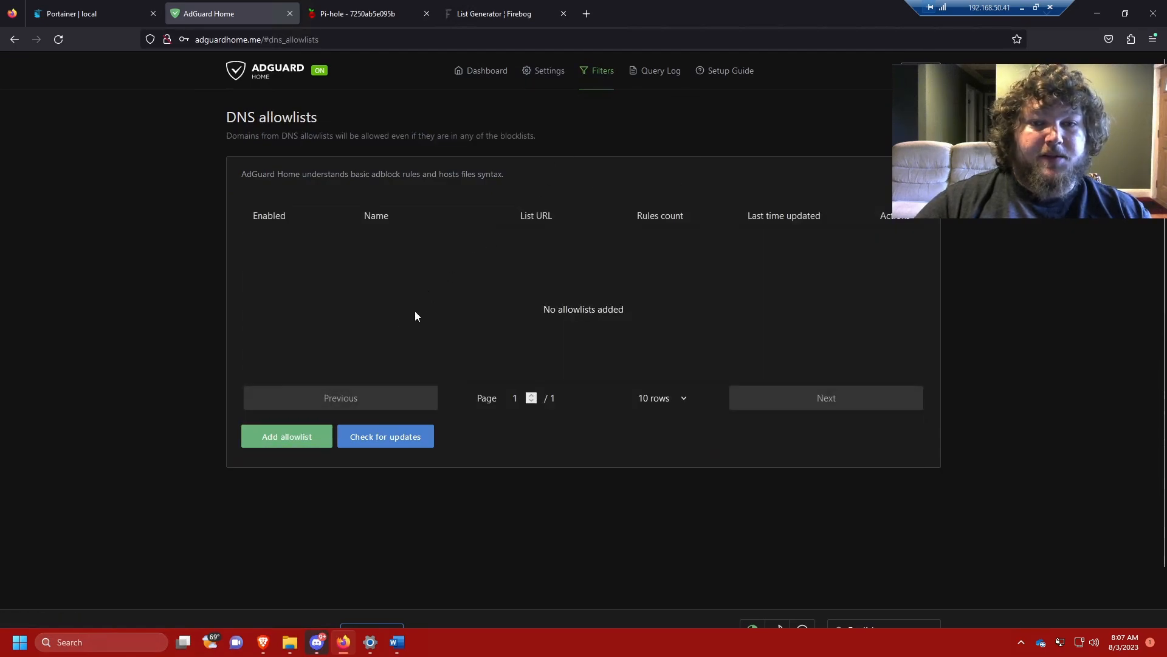
pyautogui.click(287, 437)
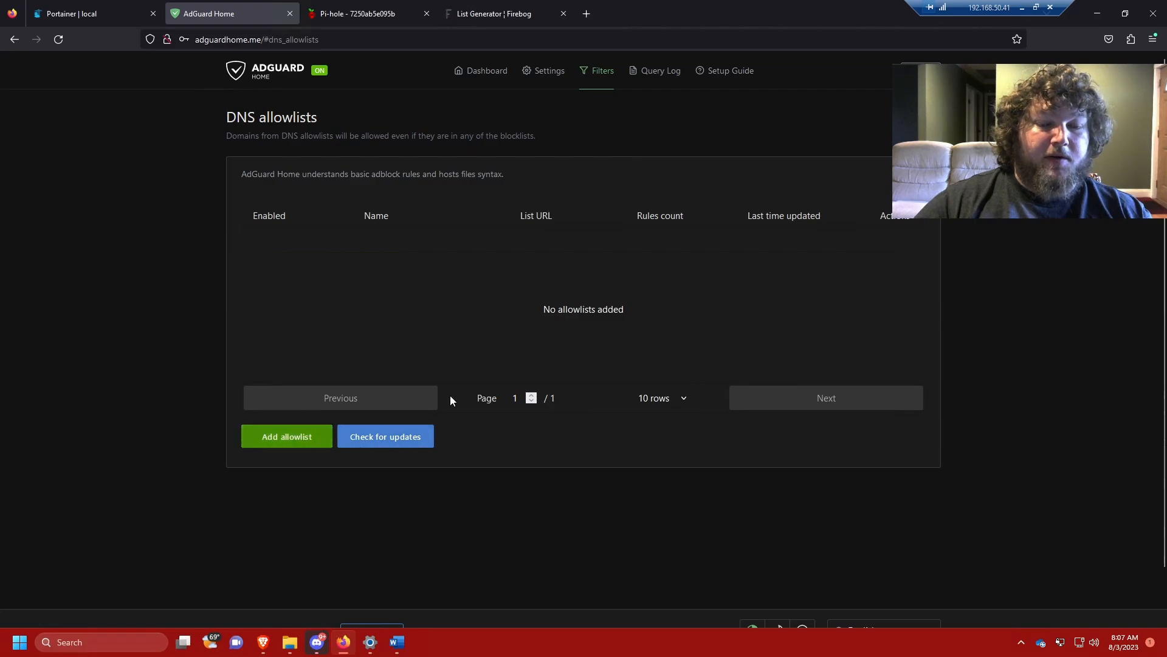
pyautogui.click(664, 406)
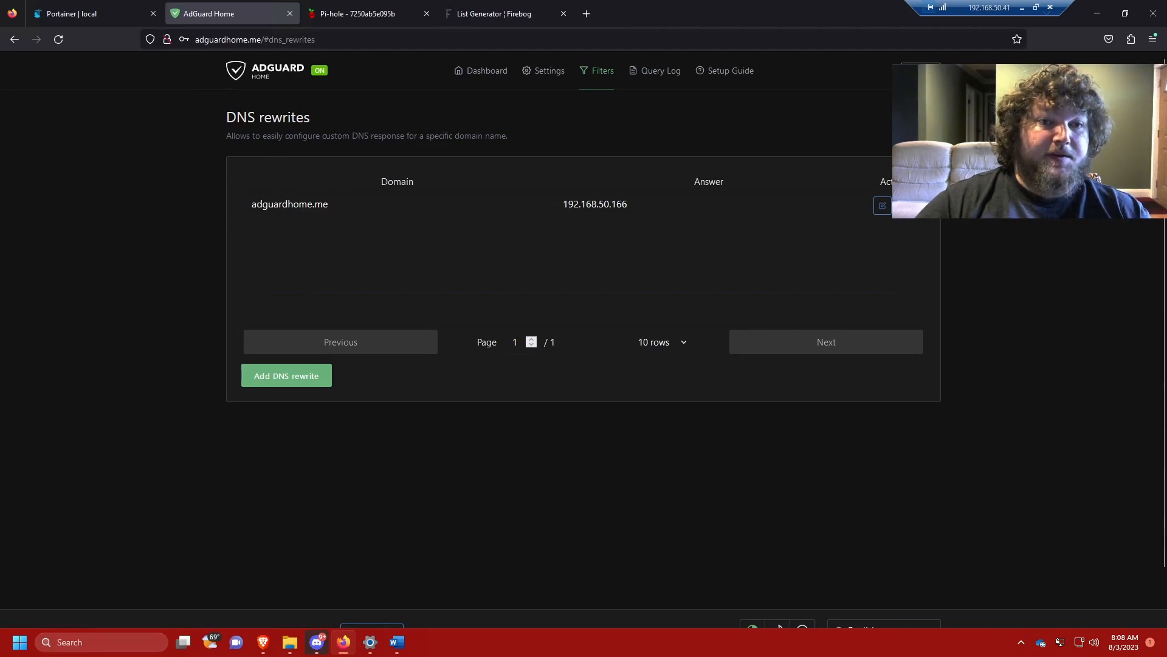
# Examine the domain and answer fields for a new DNS rewrite, cancel the form, and view Pi-hole's local DNS records.
pyautogui.click(272, 366)
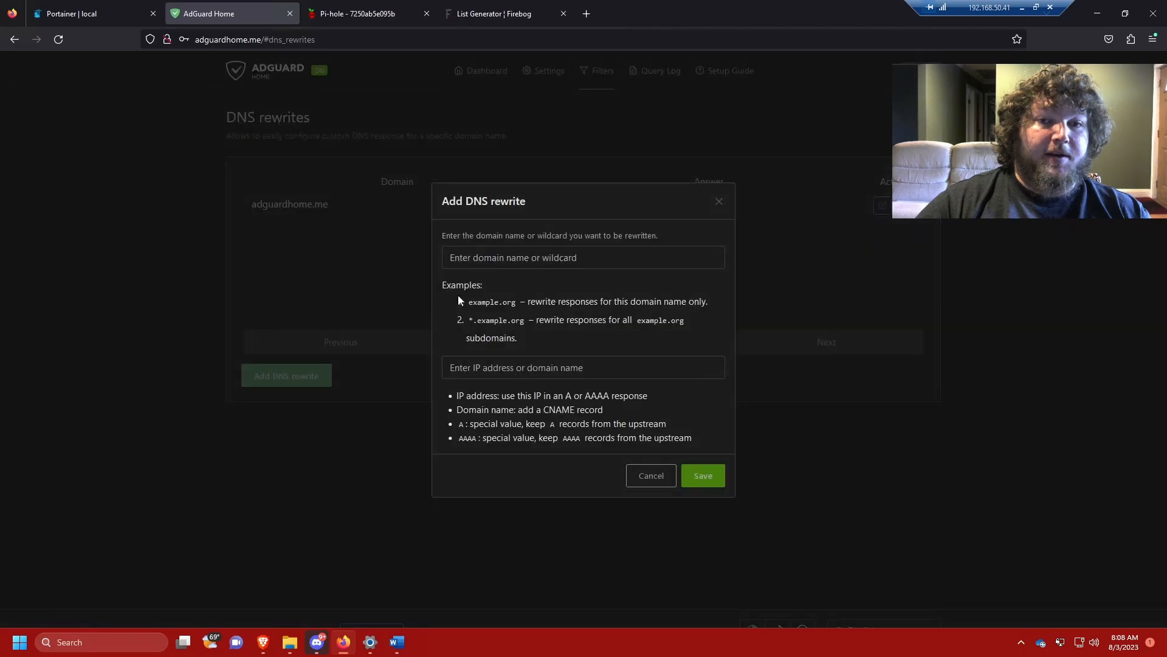
pyautogui.click(584, 258)
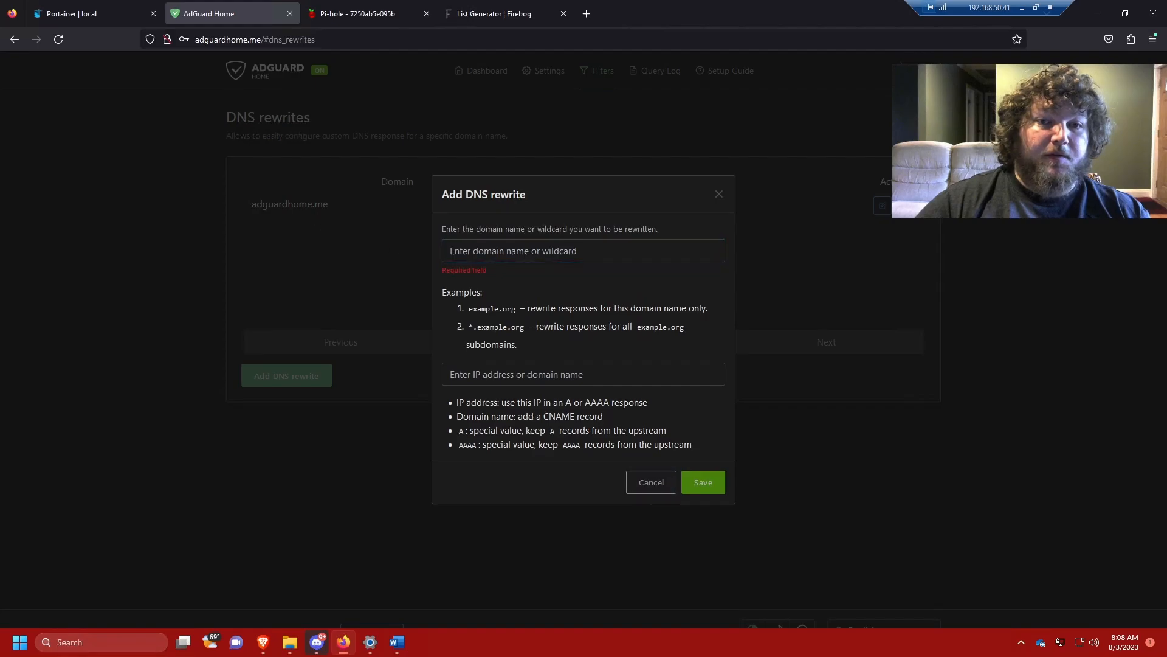
pyautogui.click(638, 484)
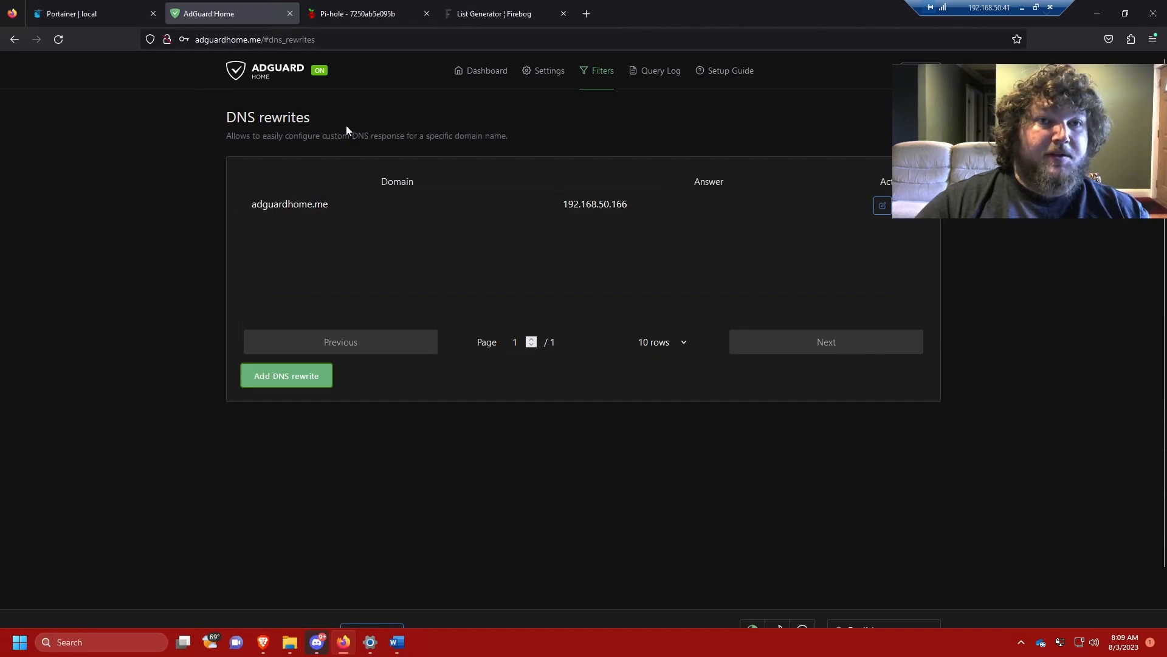
pyautogui.click(367, 16)
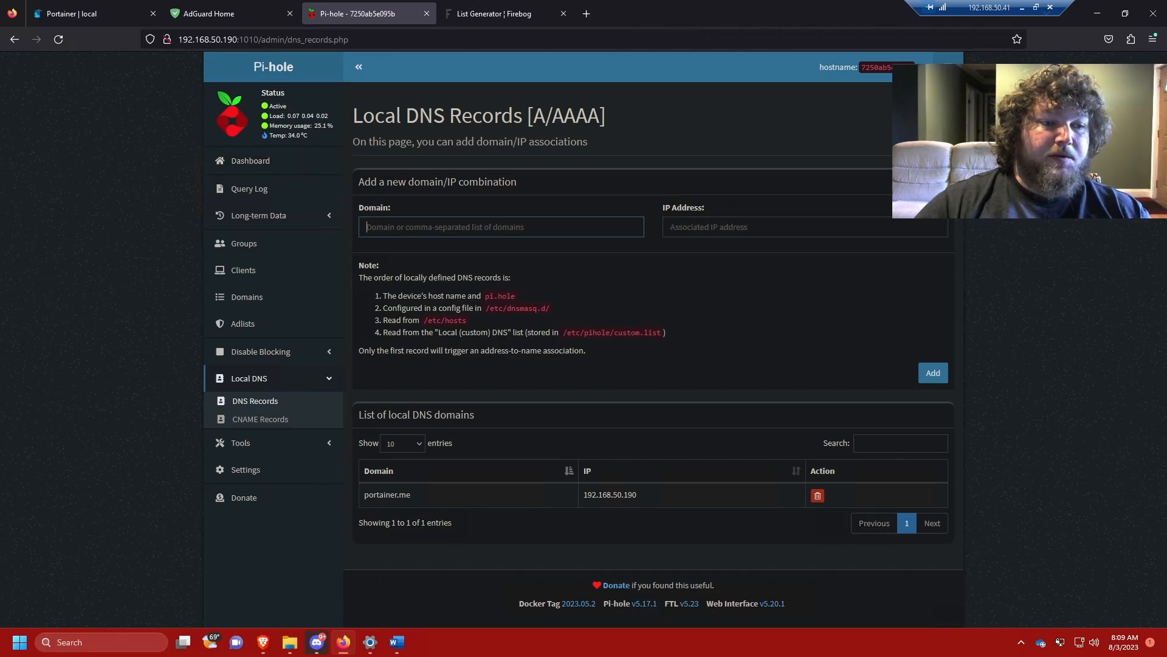
# Return to AdGuard Home and review the services available to block on the Blocked services page.
pyautogui.hotkey('ctrl', 'shift', 'Tab')
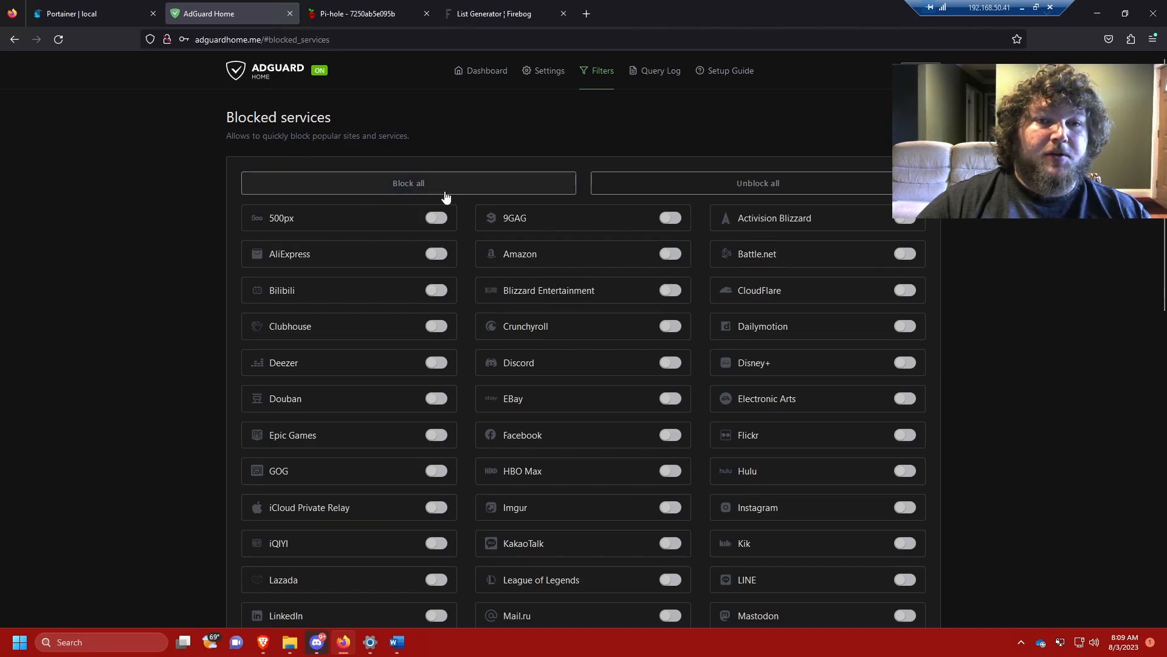
pyautogui.scroll(-3, 389, 271)
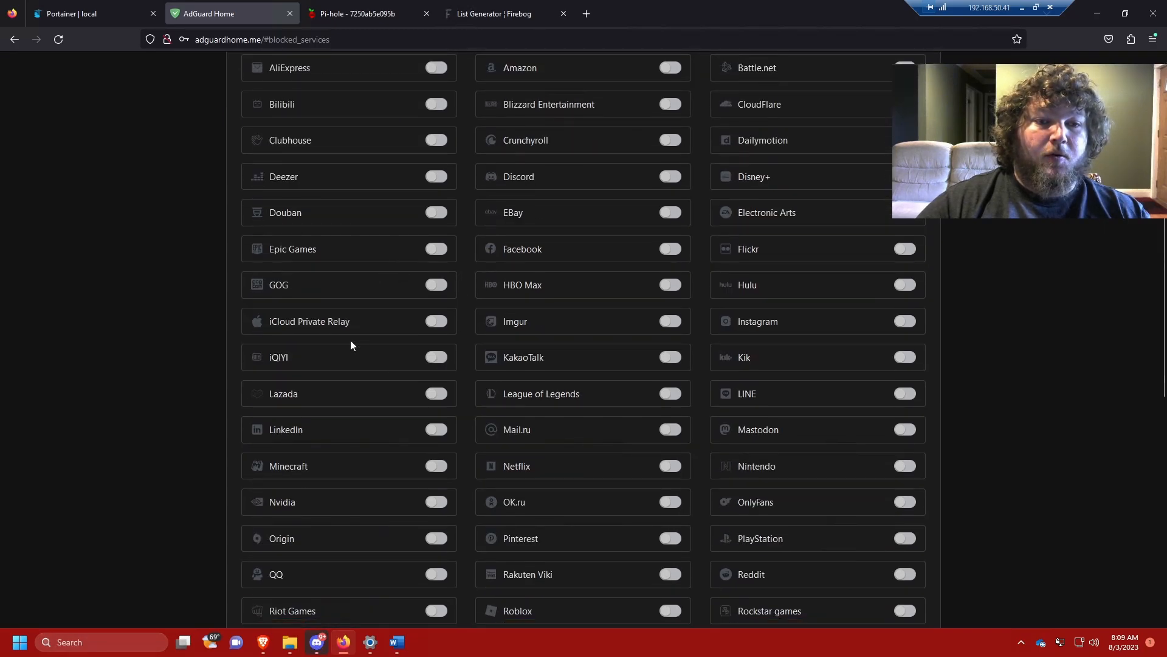
pyautogui.scroll(-2, 453, 359)
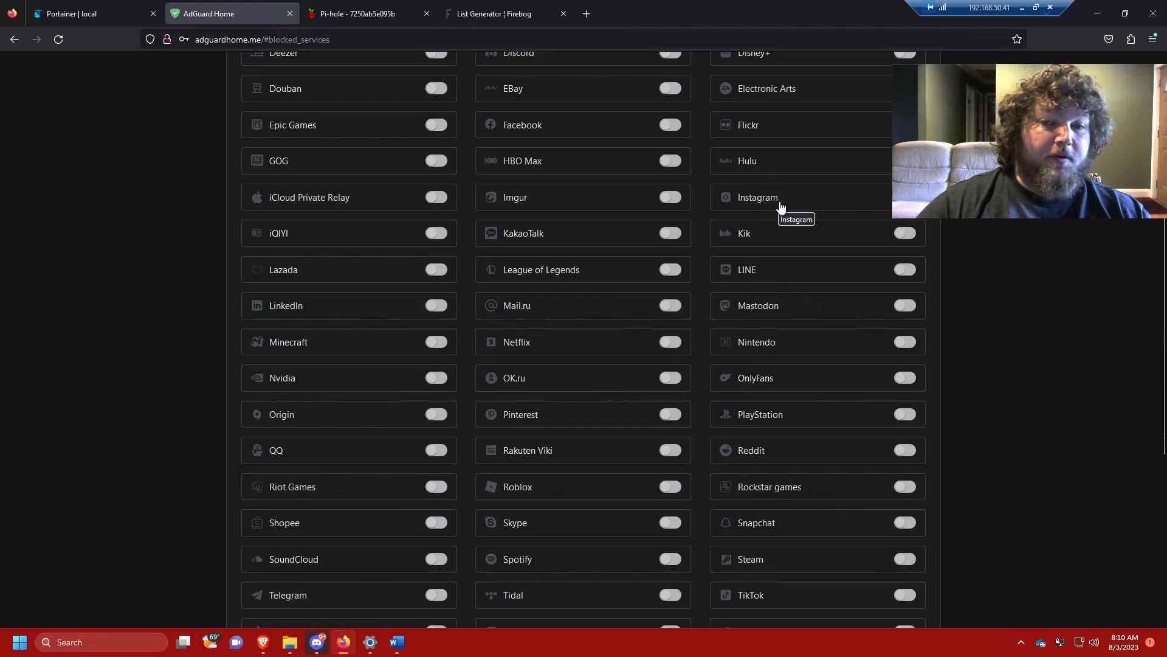
pyautogui.scroll(-5, 766, 231)
pyautogui.scroll(10, 608, 365)
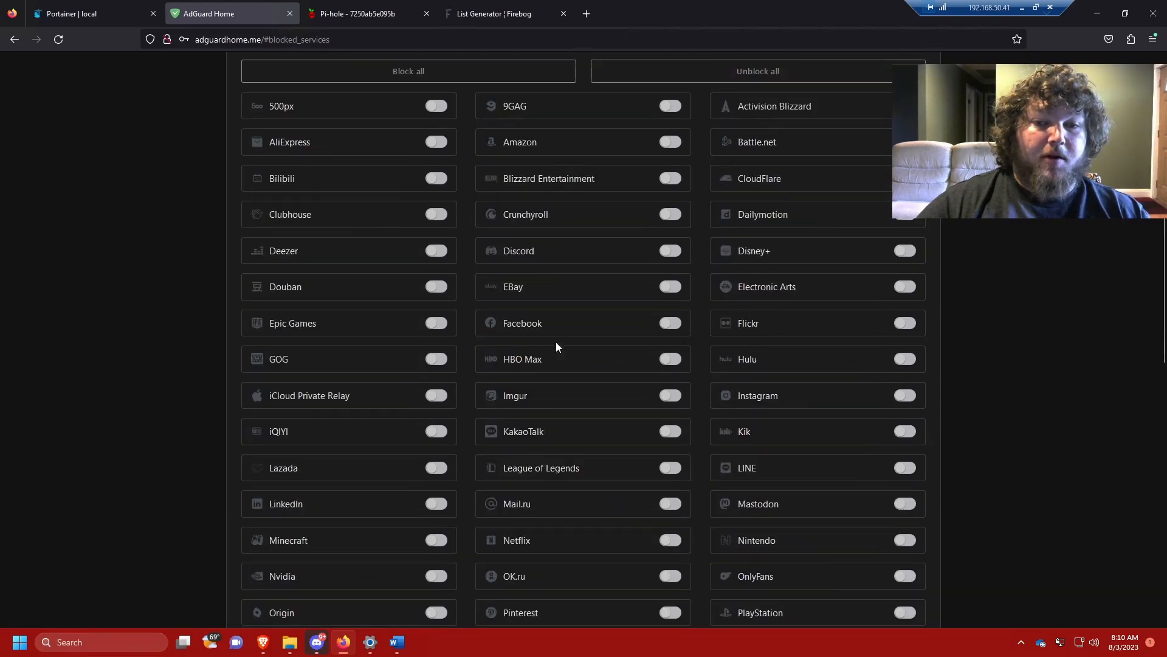
pyautogui.scroll(2, 556, 347)
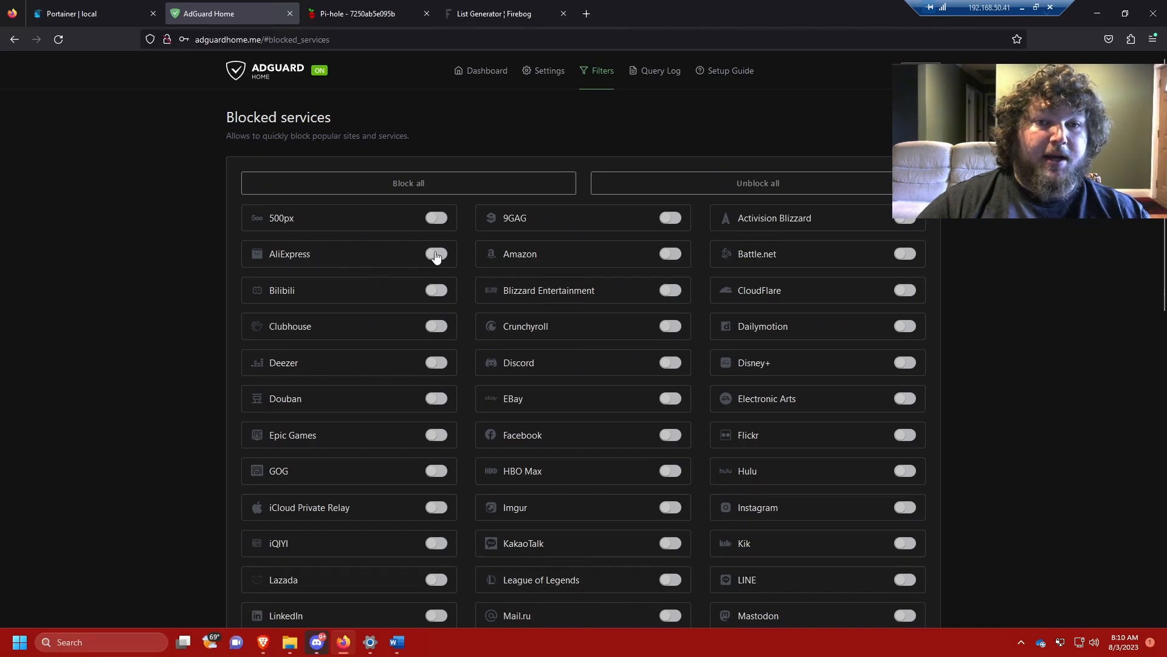
# Block the AliExpress service and save the blocked services.
pyautogui.click(436, 254)
pyautogui.scroll(-4, 408, 322)
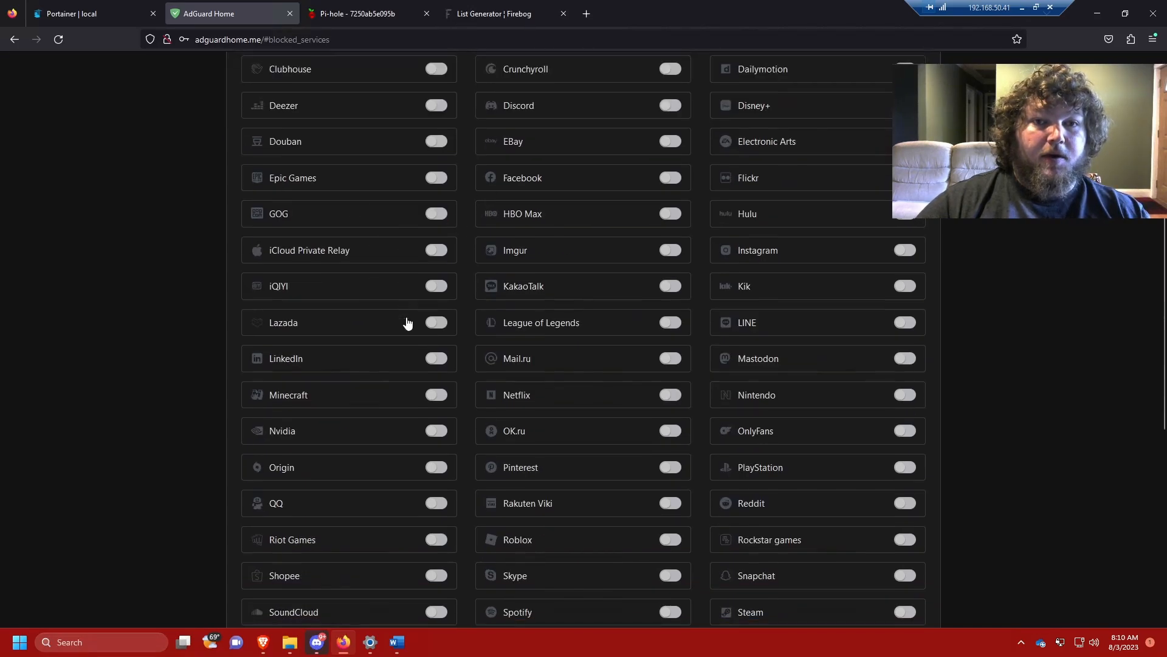
pyautogui.scroll(-5, 407, 322)
pyautogui.click(287, 496)
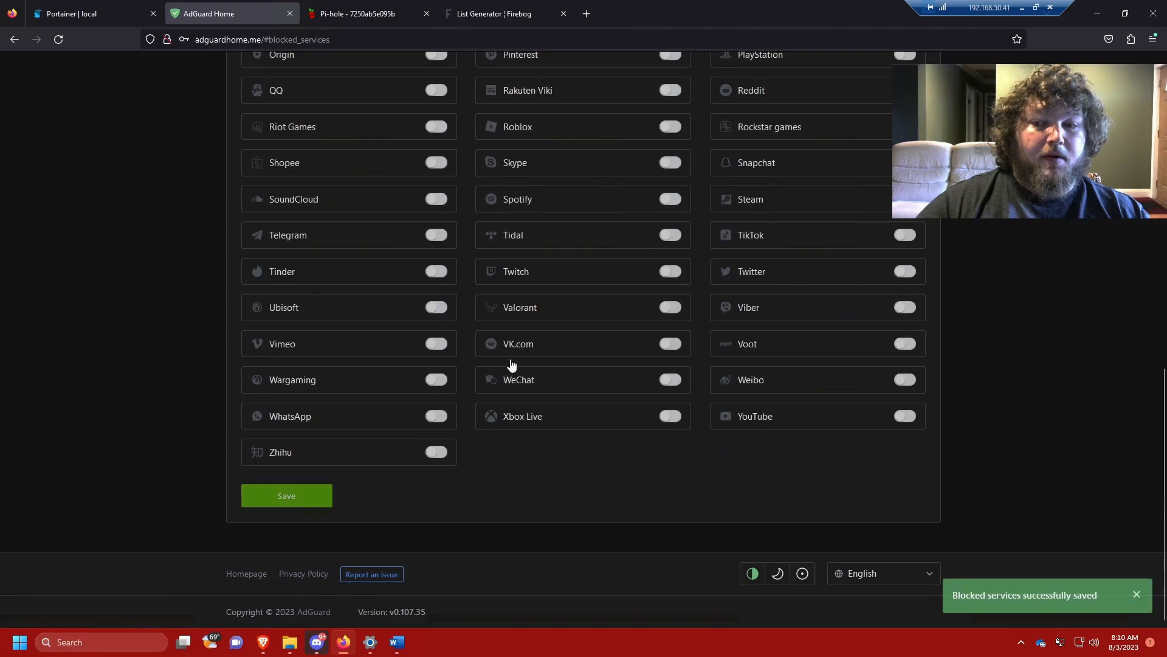
# Search the web for "aliexpress" in a new tab and open the m.aliexpress.com result to test the block.
pyautogui.scroll(5, 511, 364)
pyautogui.click(587, 14)
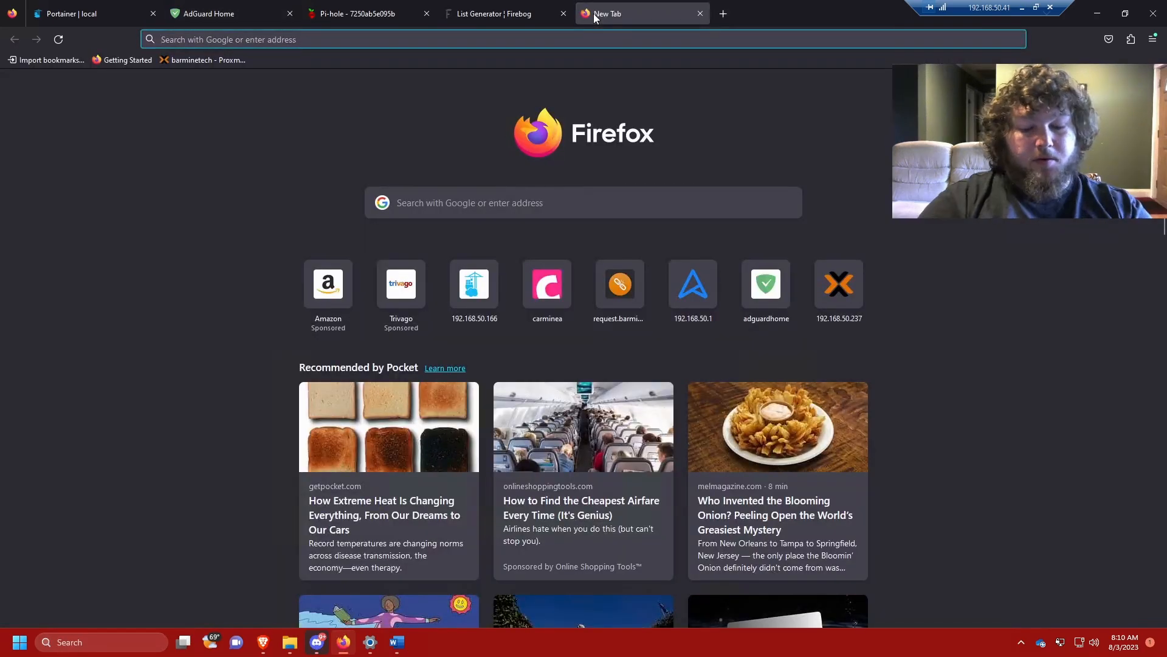
pyautogui.write('aliexpress')
pyautogui.press('Return')
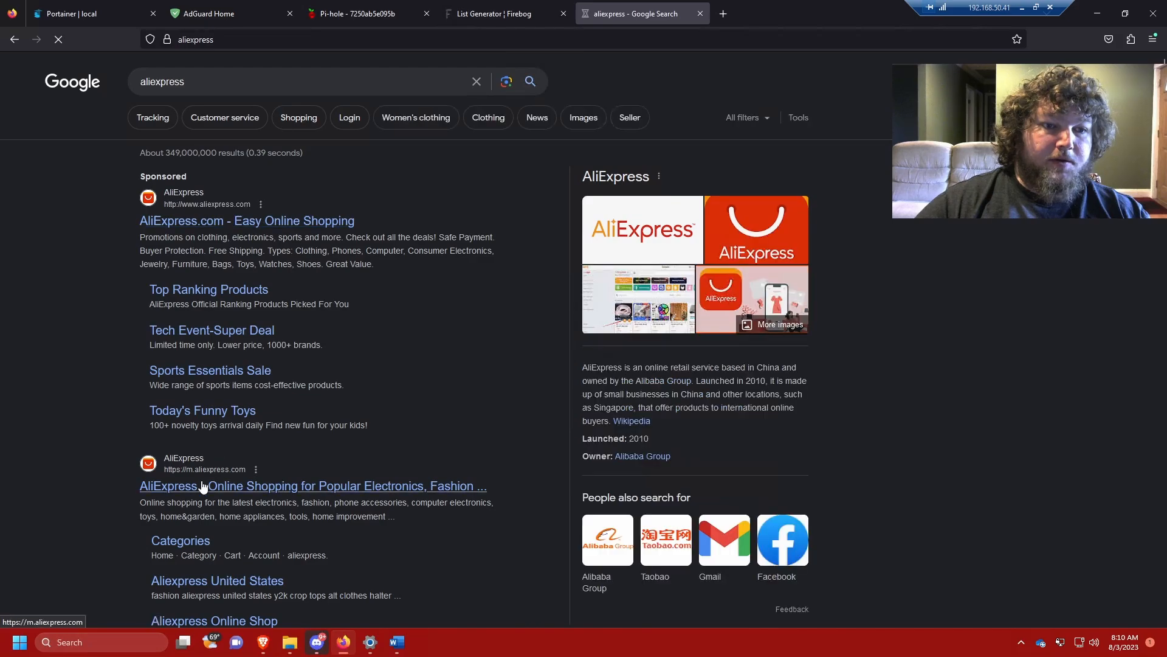
pyautogui.click(203, 486)
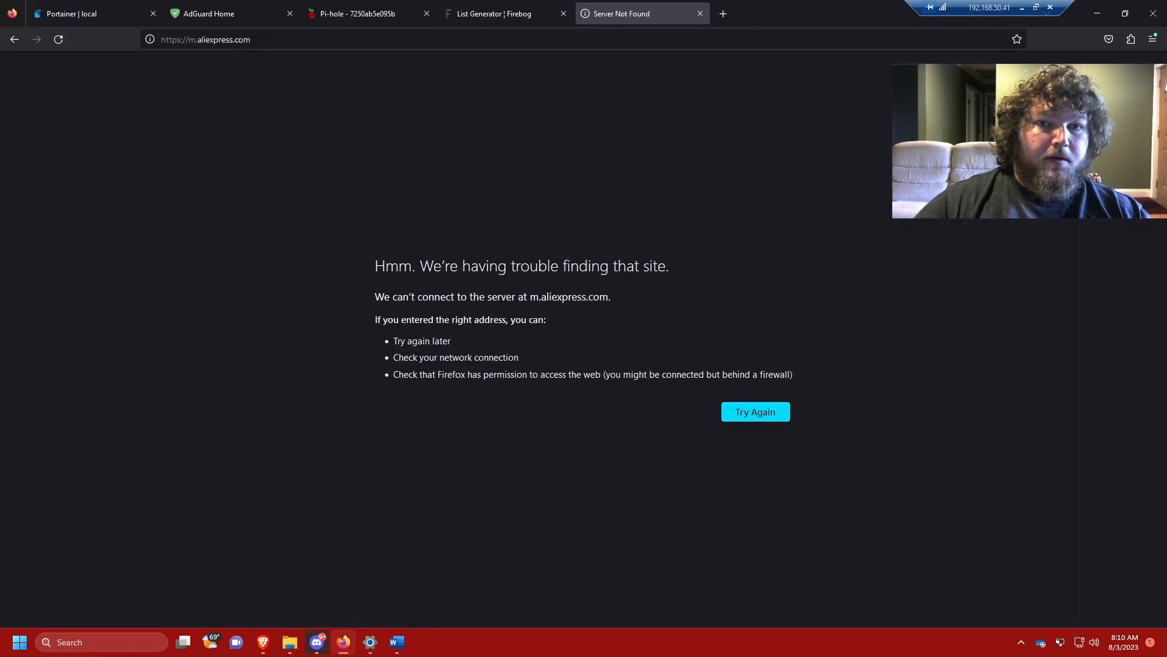
# Return to AdGuard Home's blocked services, unblock AliExpress and save the change.
pyautogui.click(238, 10)
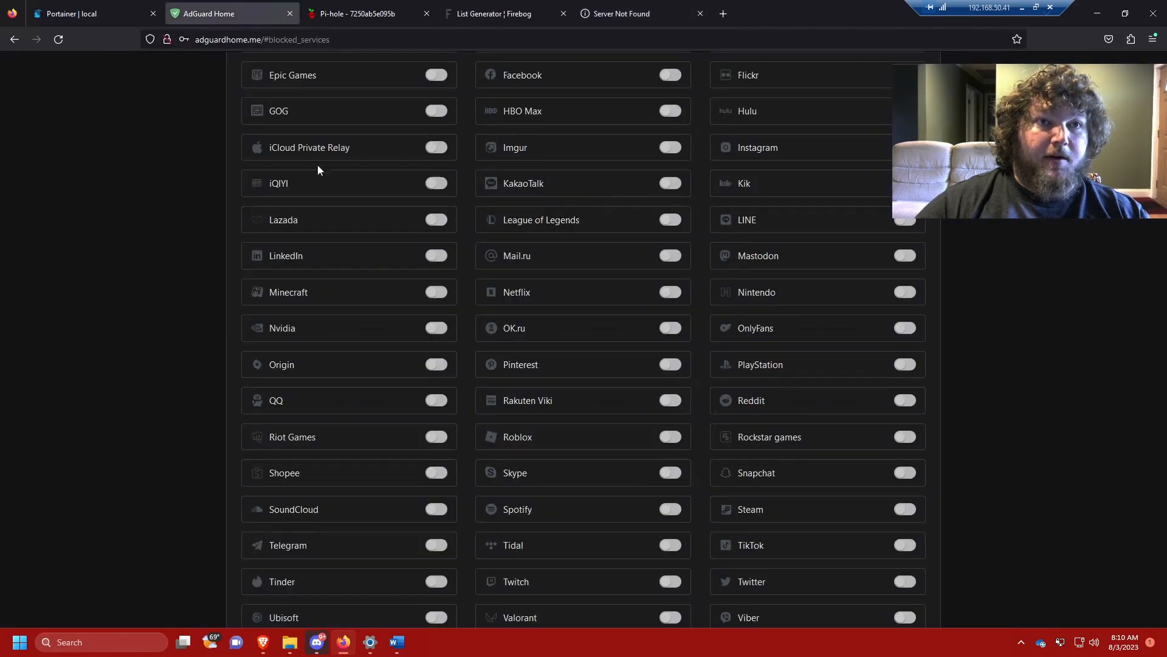
pyautogui.scroll(1, 392, 192)
pyautogui.scroll(4, 394, 186)
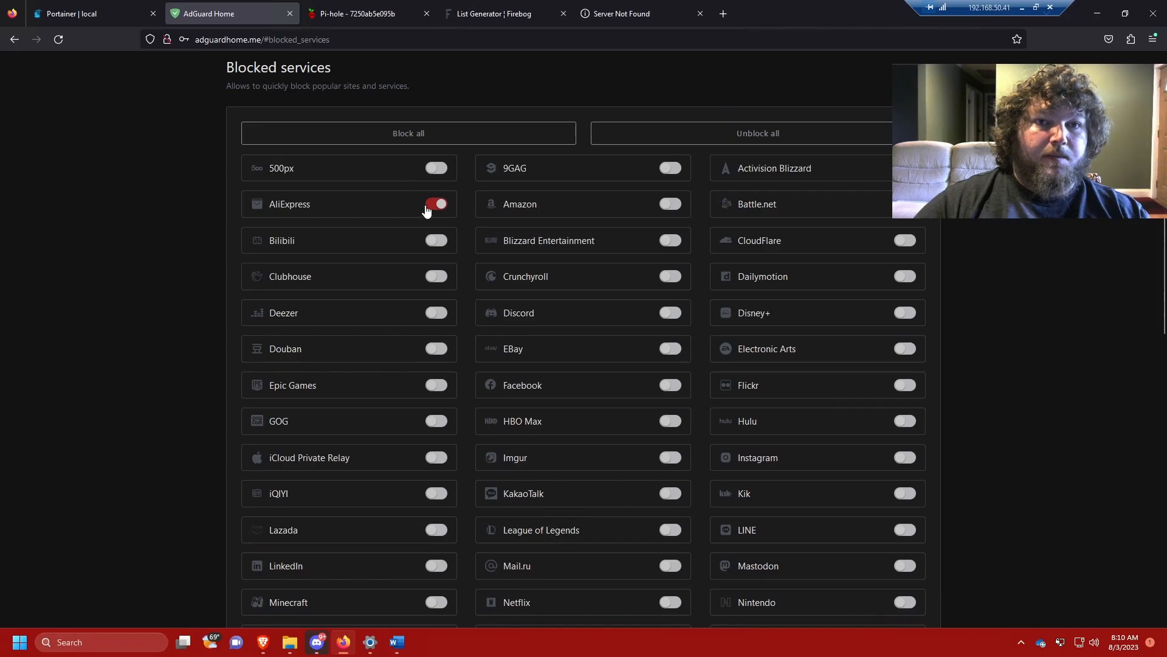
pyautogui.click(433, 202)
pyautogui.scroll(-3, 385, 243)
pyautogui.scroll(-6, 384, 245)
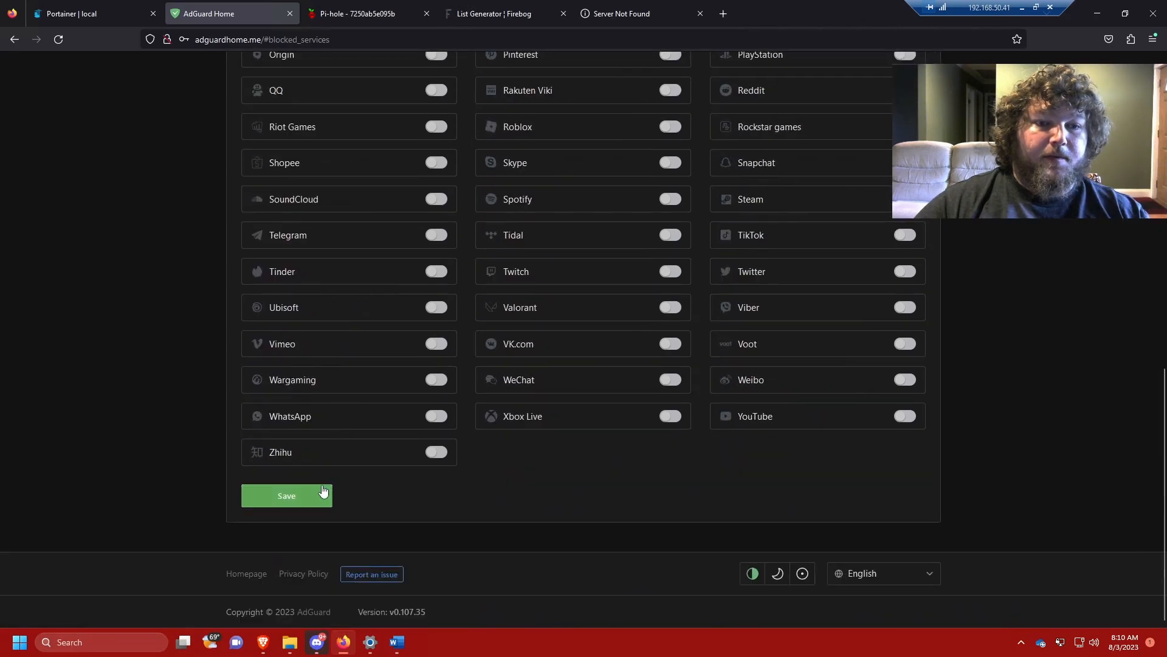
pyautogui.click(322, 494)
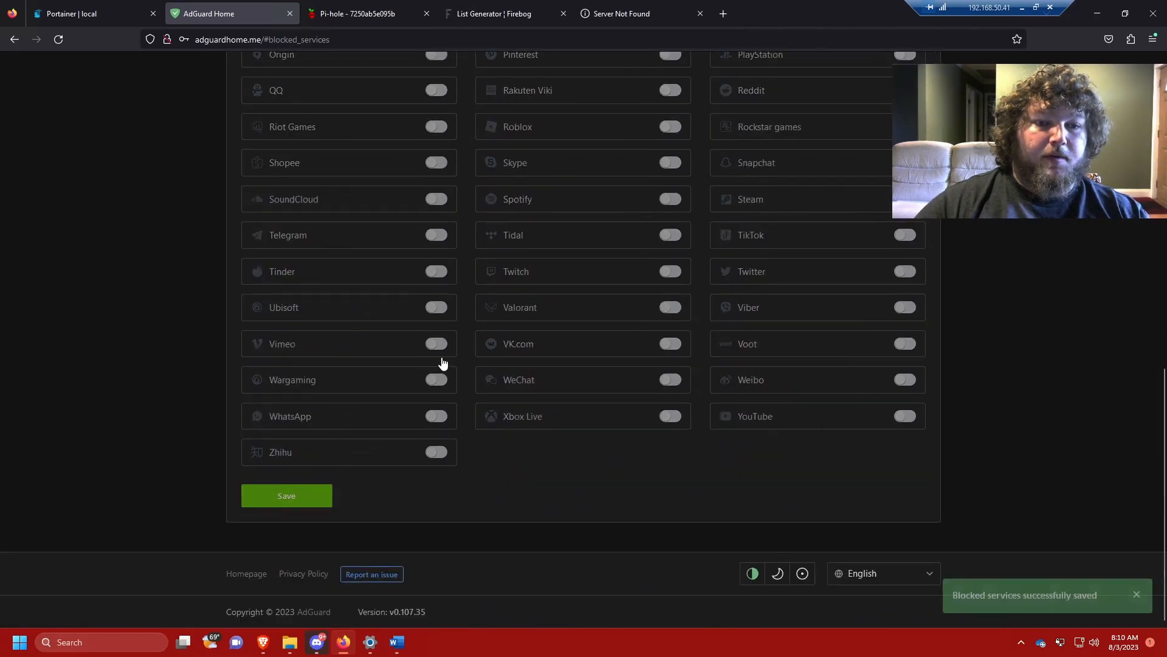
# Reload the AliExpress page to check access, and close its tab.
pyautogui.click(619, 4)
pyautogui.click(58, 33)
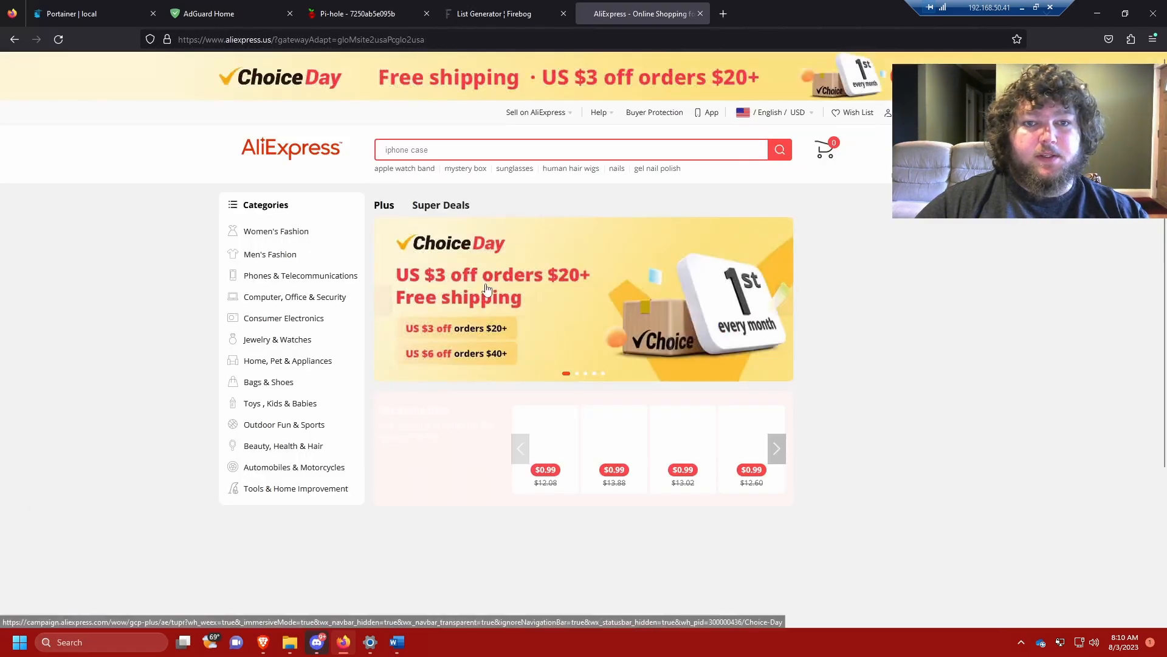
pyautogui.click(701, 13)
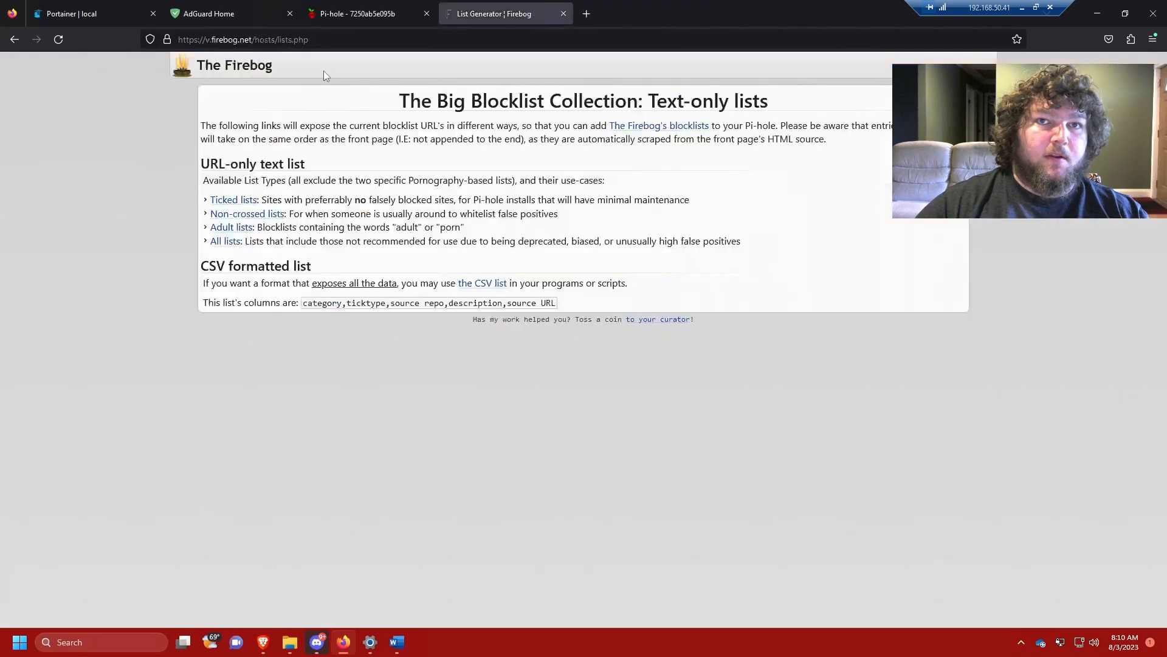
# Return to AdGuard Home and look through the whole list of blockable services once more.
pyautogui.click(242, 14)
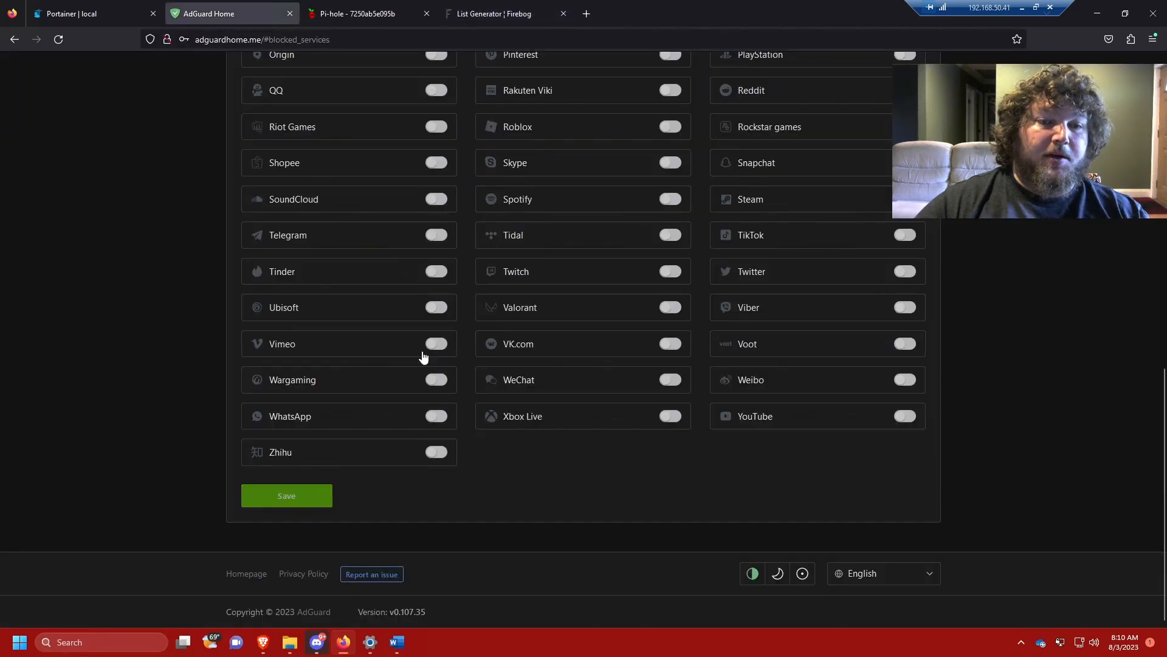
pyautogui.scroll(10, 424, 356)
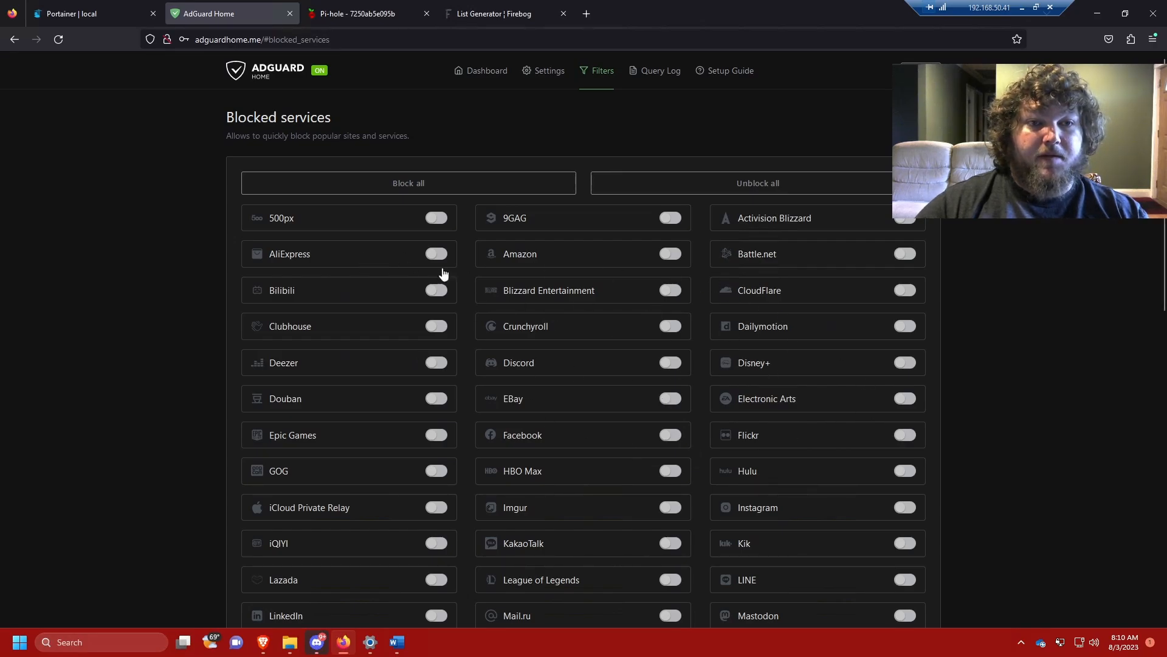
pyautogui.scroll(-10, 729, 334)
pyautogui.scroll(-2, 733, 341)
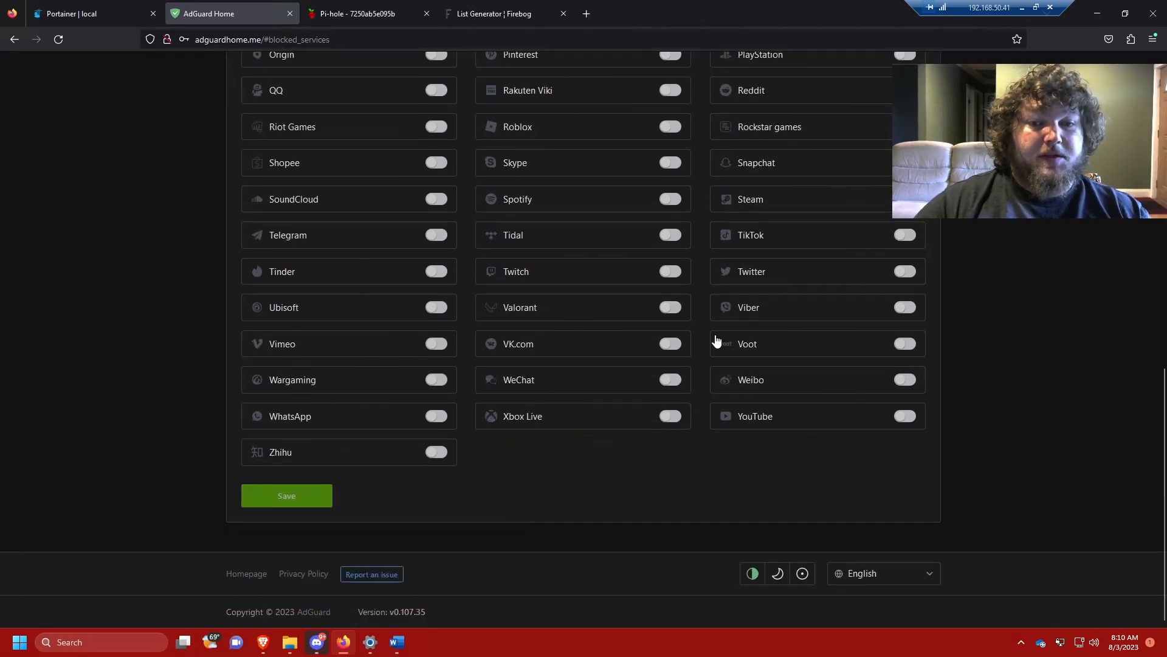
pyautogui.scroll(10, 763, 357)
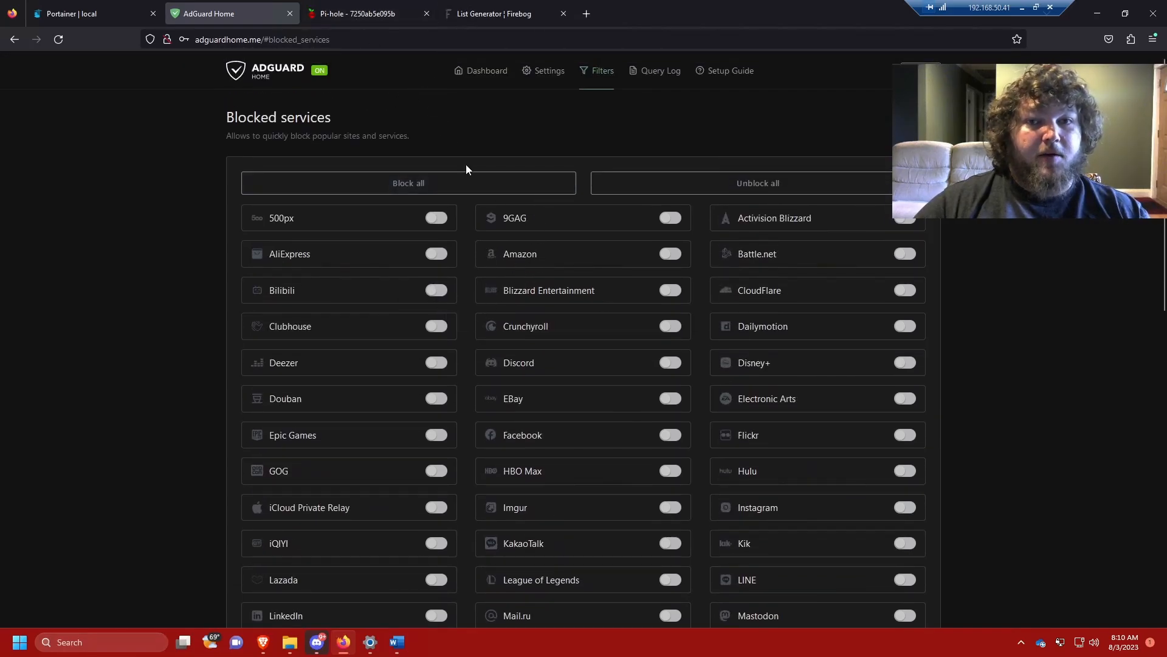
# Switch to Pi-hole, open its domain management page and review the list of whitelisted and blacklisted domains.
pyautogui.click(365, 15)
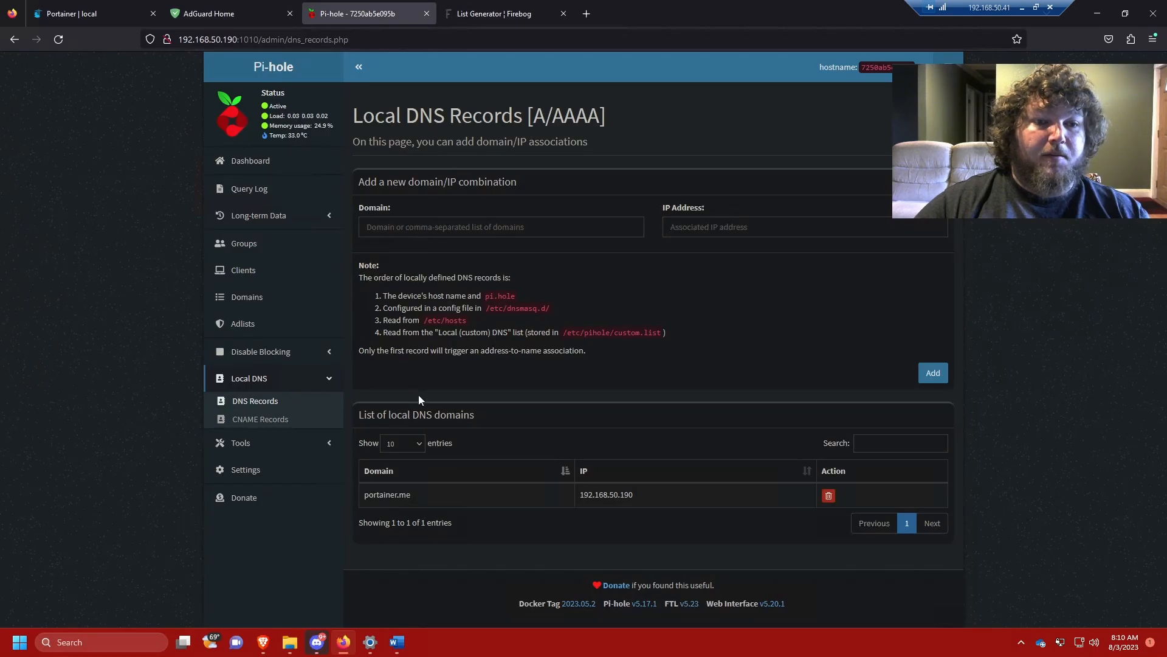
pyautogui.click(258, 299)
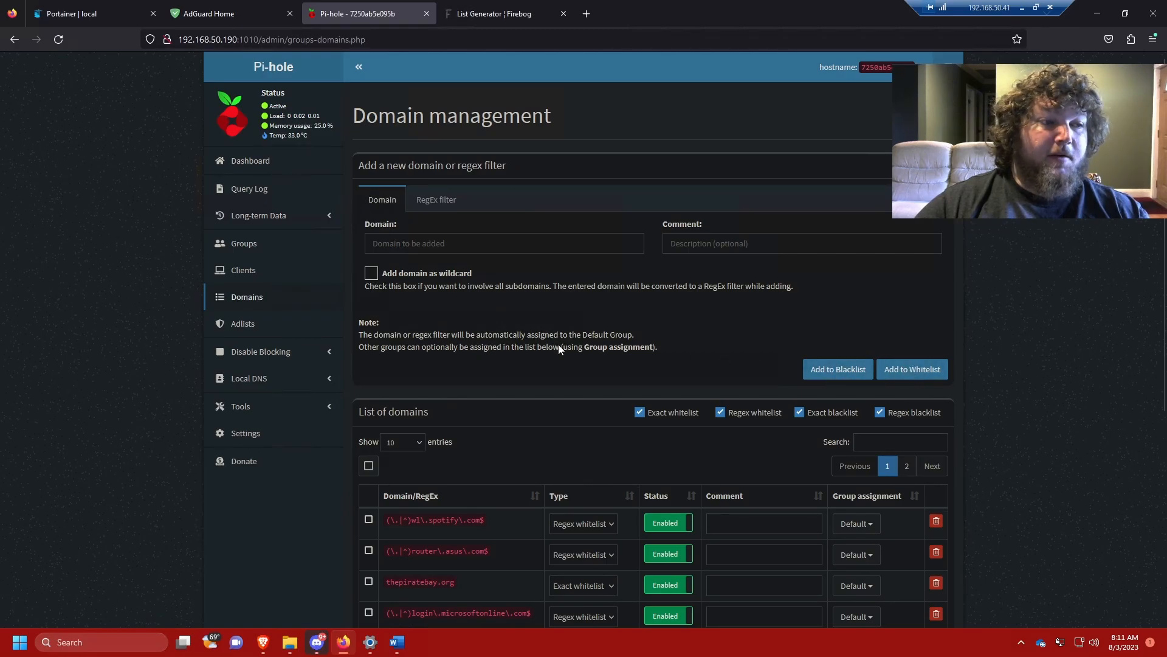
pyautogui.scroll(-3, 558, 346)
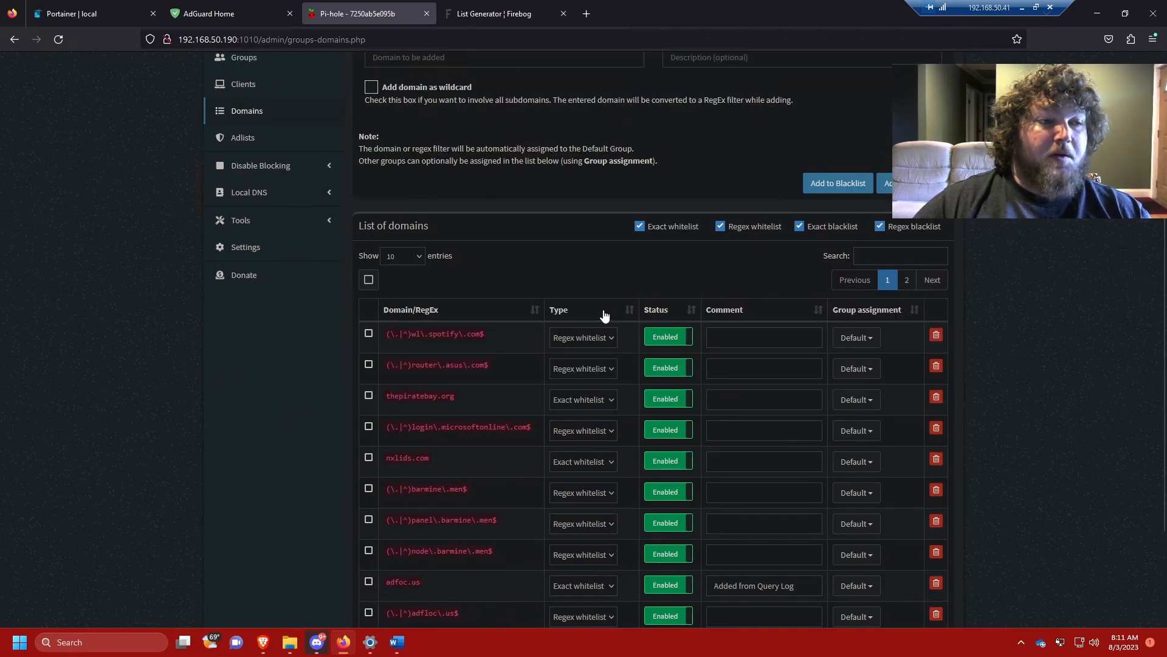
pyautogui.scroll(-2, 503, 353)
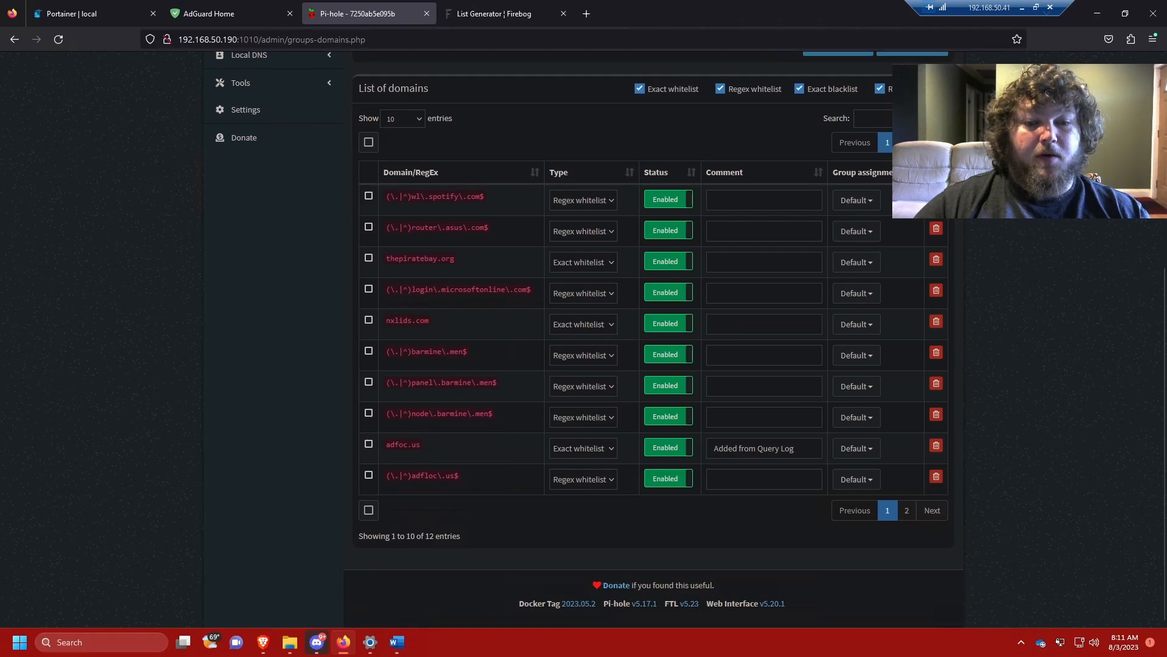
pyautogui.scroll(5, 501, 378)
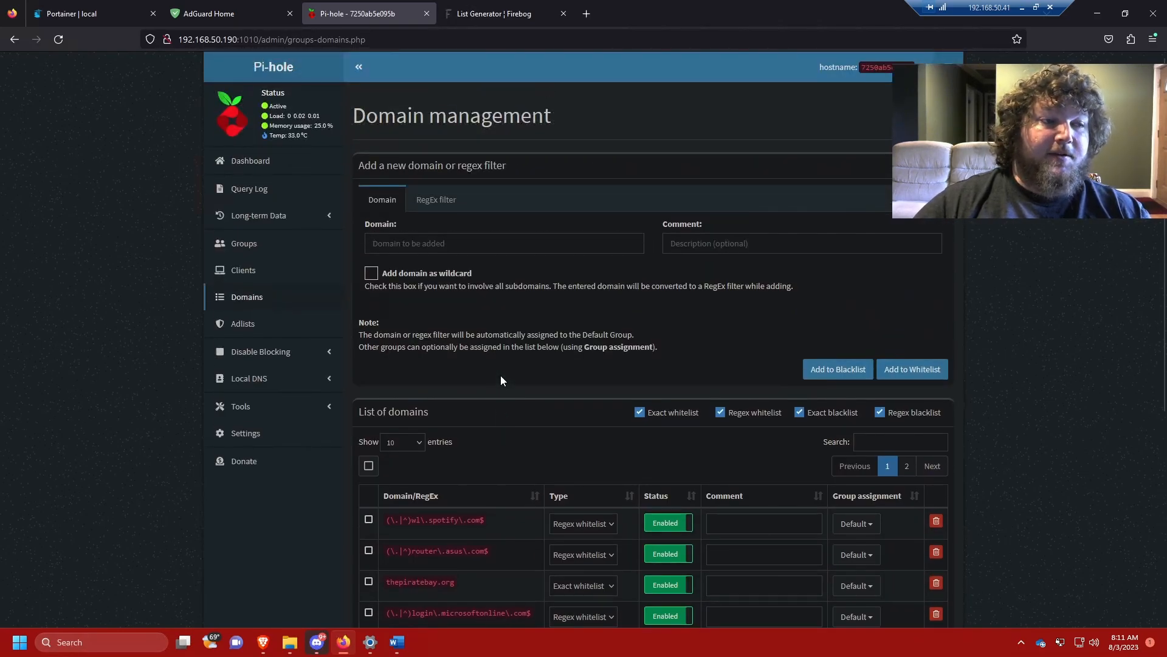
# Compare AdGuard Home's blocked services with Pi-hole's new domain field and domain list, ending on AdGuard Home.
pyautogui.click(274, 14)
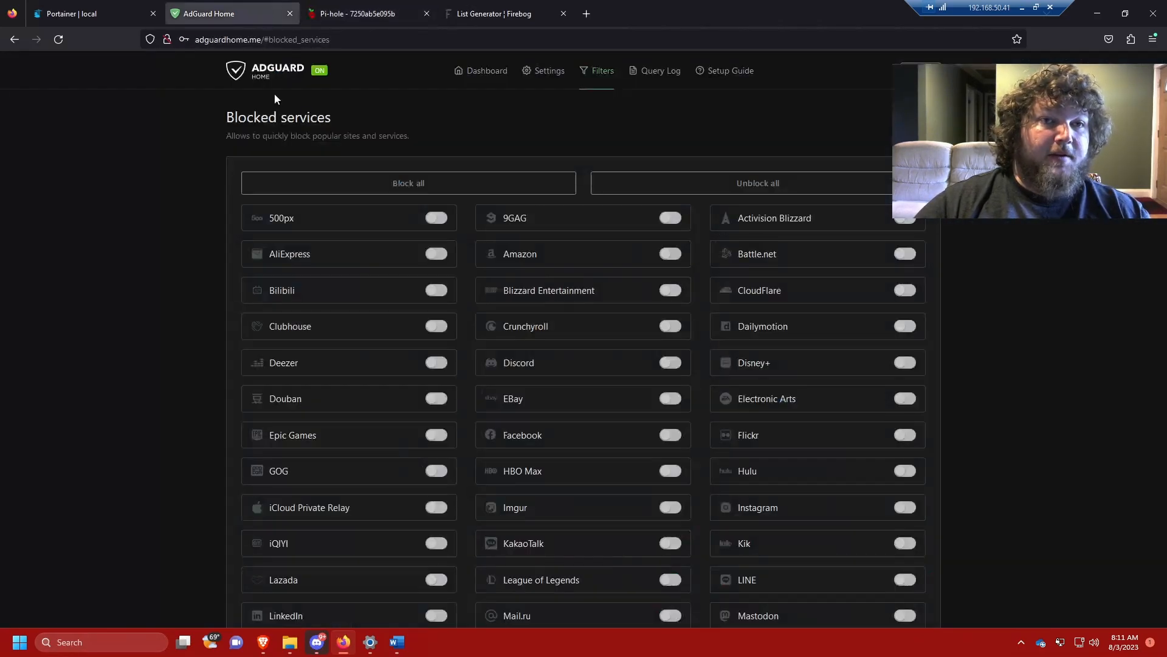
pyautogui.click(362, 14)
pyautogui.scroll(-3, 466, 440)
pyautogui.scroll(1, 476, 373)
pyautogui.scroll(1, 530, 286)
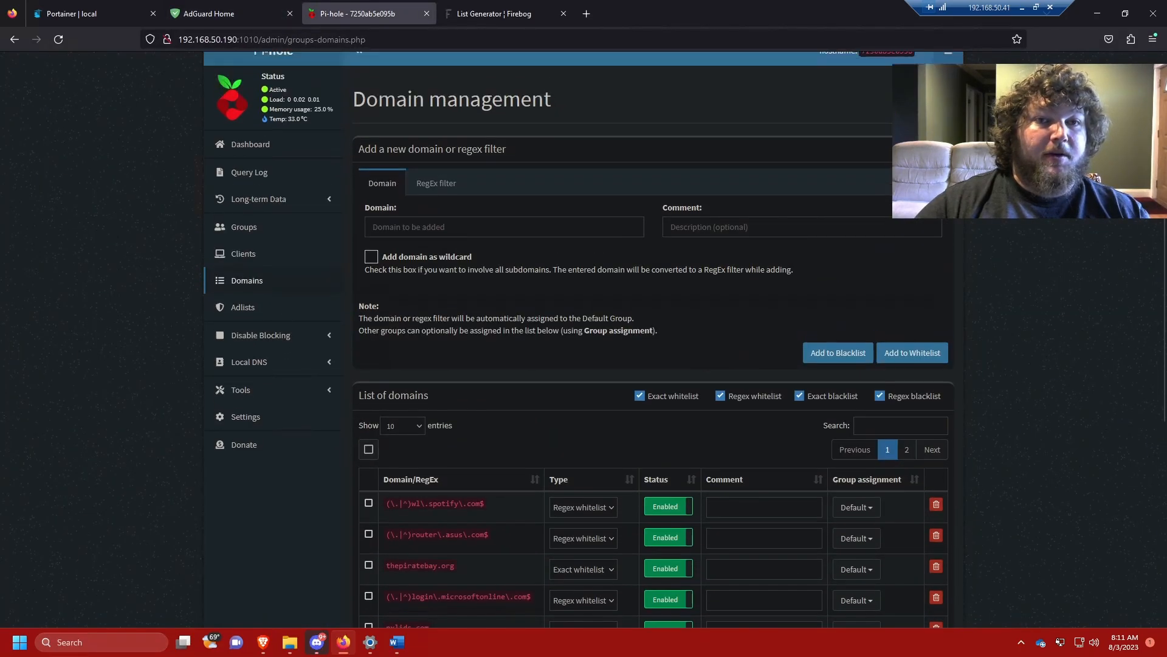
pyautogui.click(372, 243)
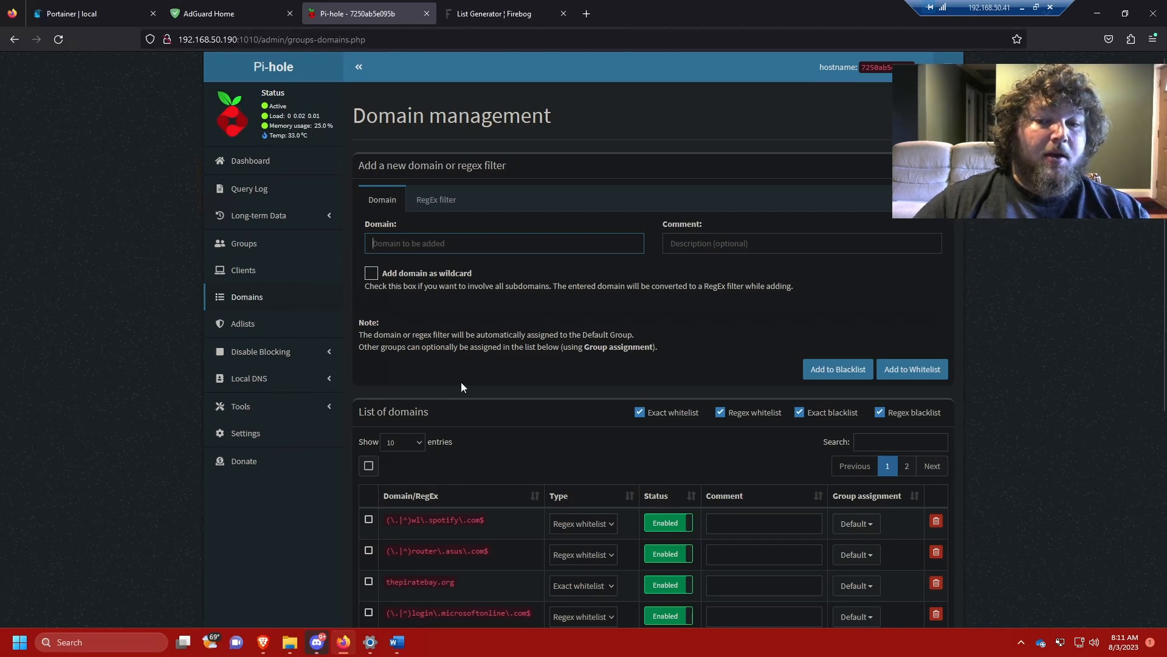
pyautogui.scroll(-4, 461, 382)
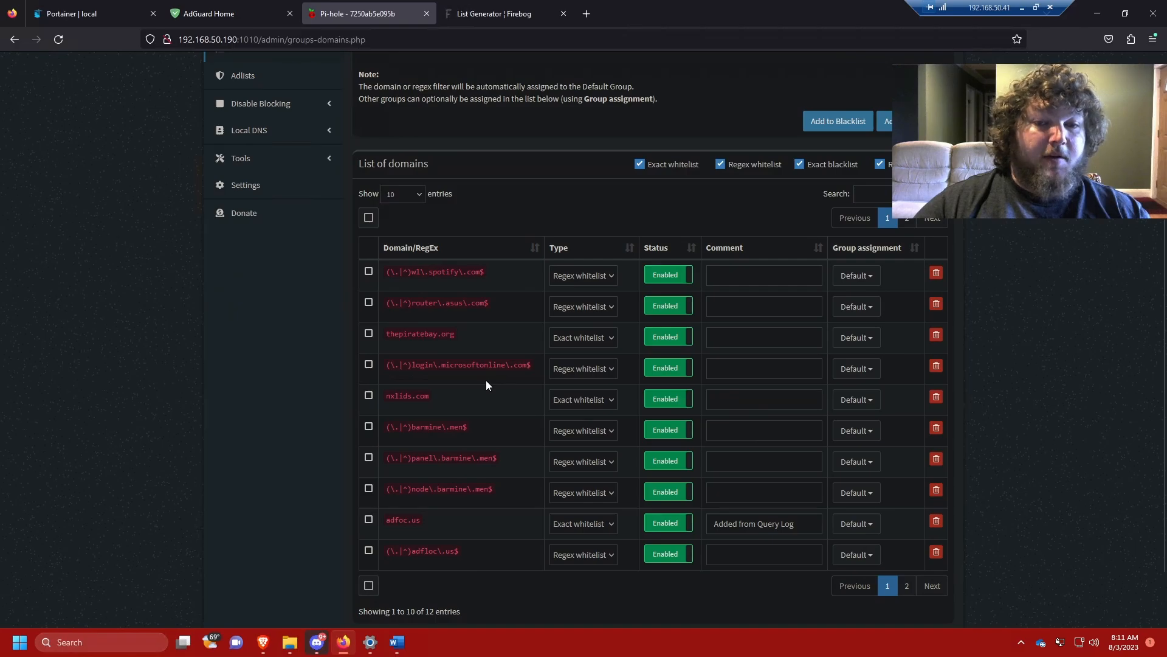
pyautogui.scroll(4, 486, 385)
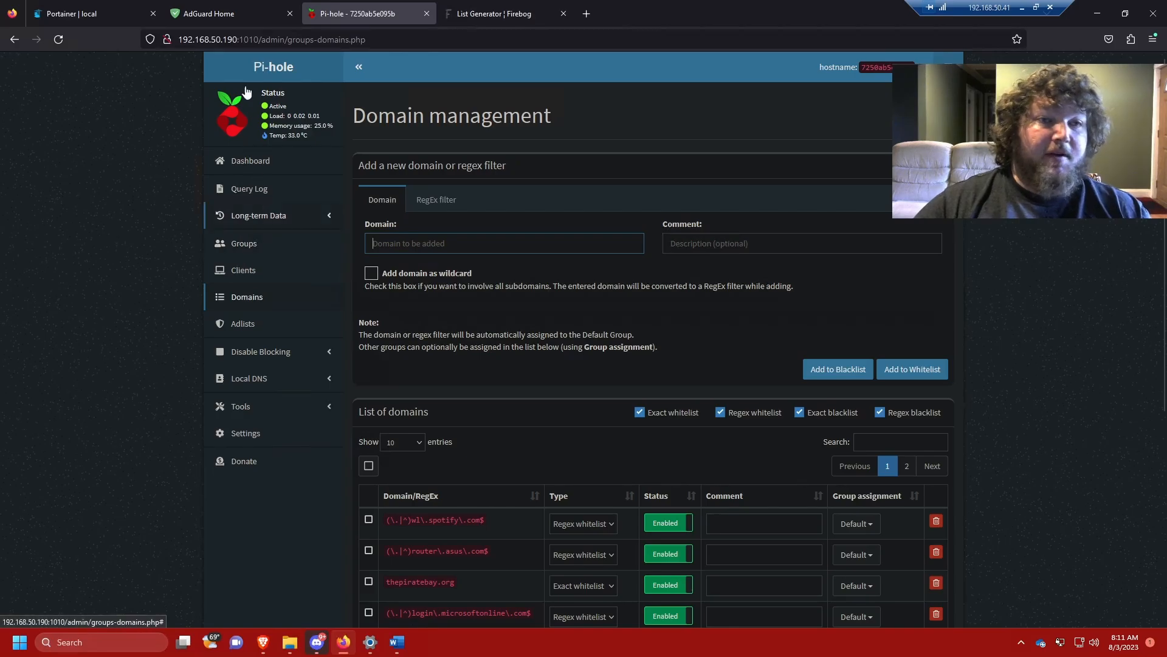
pyautogui.click(242, 10)
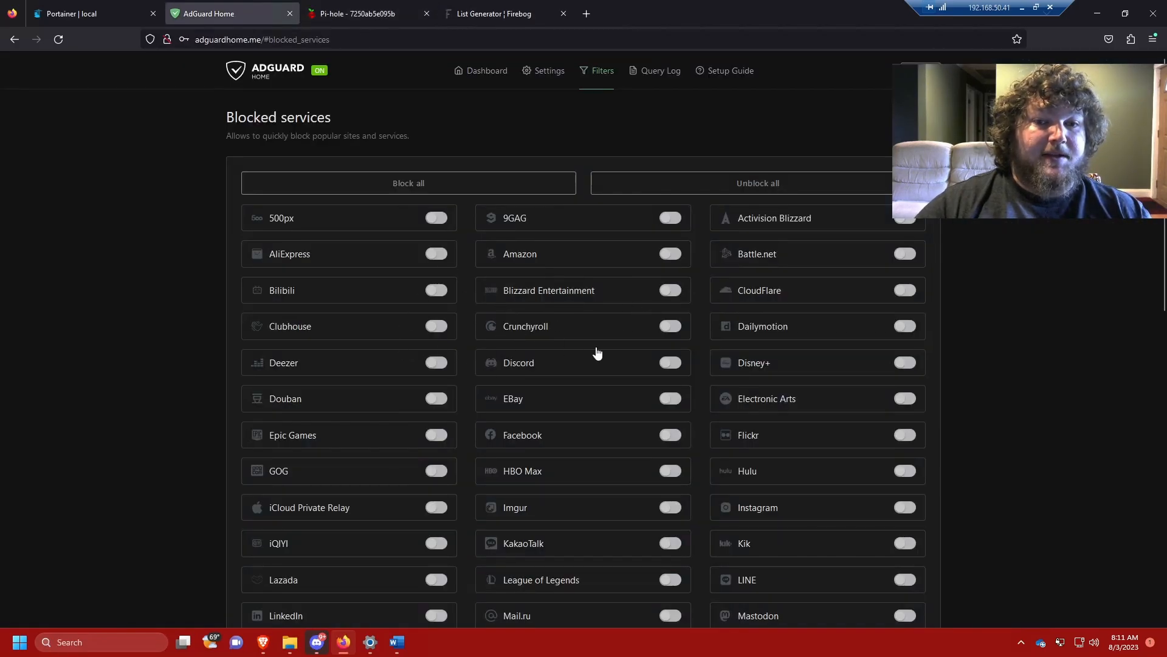
# Look through the recent requests in AdGuard Home's query log and compare them with Pi-hole's query log.
pyautogui.scroll(-3, 669, 381)
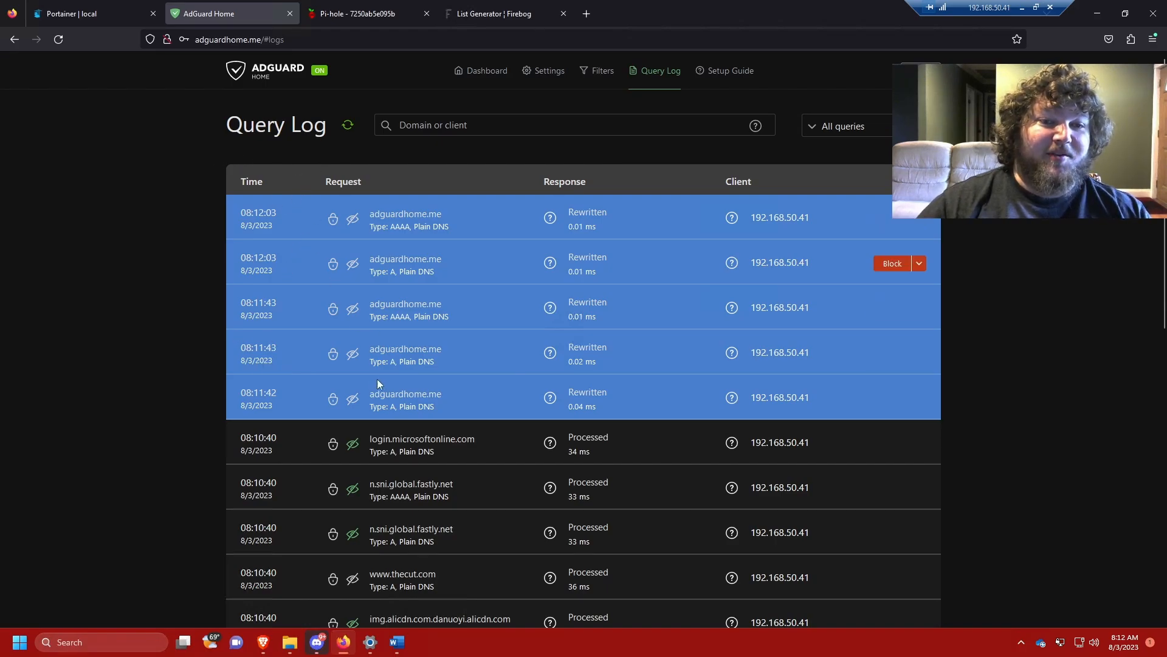
pyautogui.scroll(-3, 396, 385)
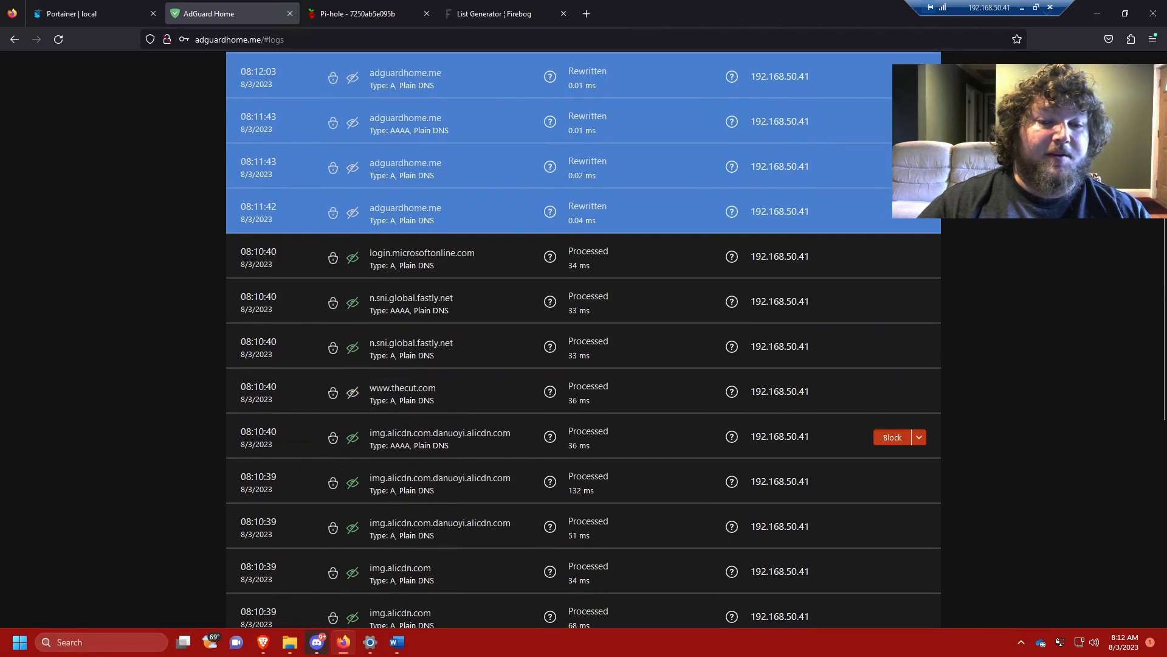
pyautogui.scroll(3, 396, 385)
pyautogui.click(361, 13)
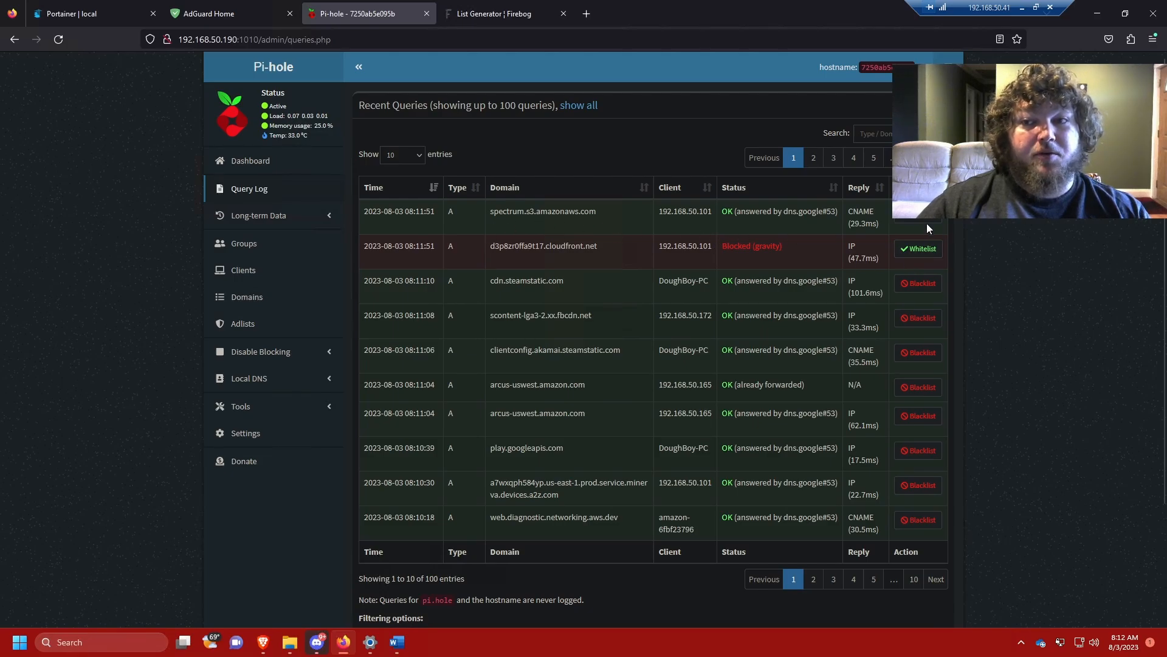
# Return to AdGuard Home's query log and examine the block options for an adguardhome.me request and the unblock option for fourier.taobao.com.
pyautogui.click(251, 14)
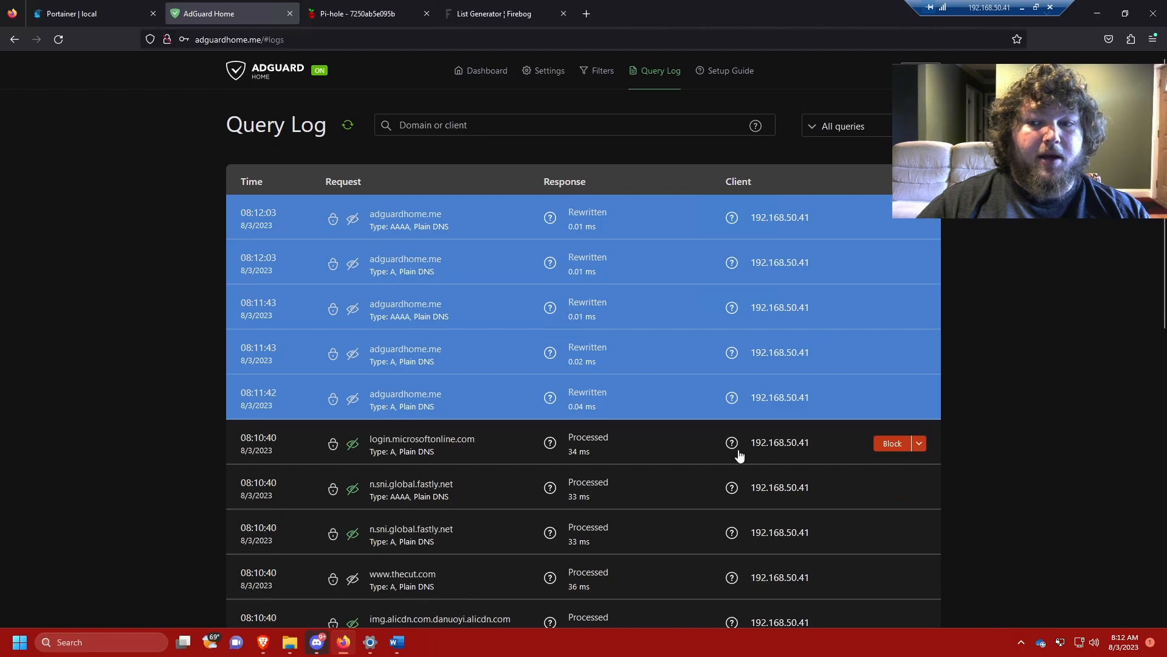
pyautogui.click(918, 221)
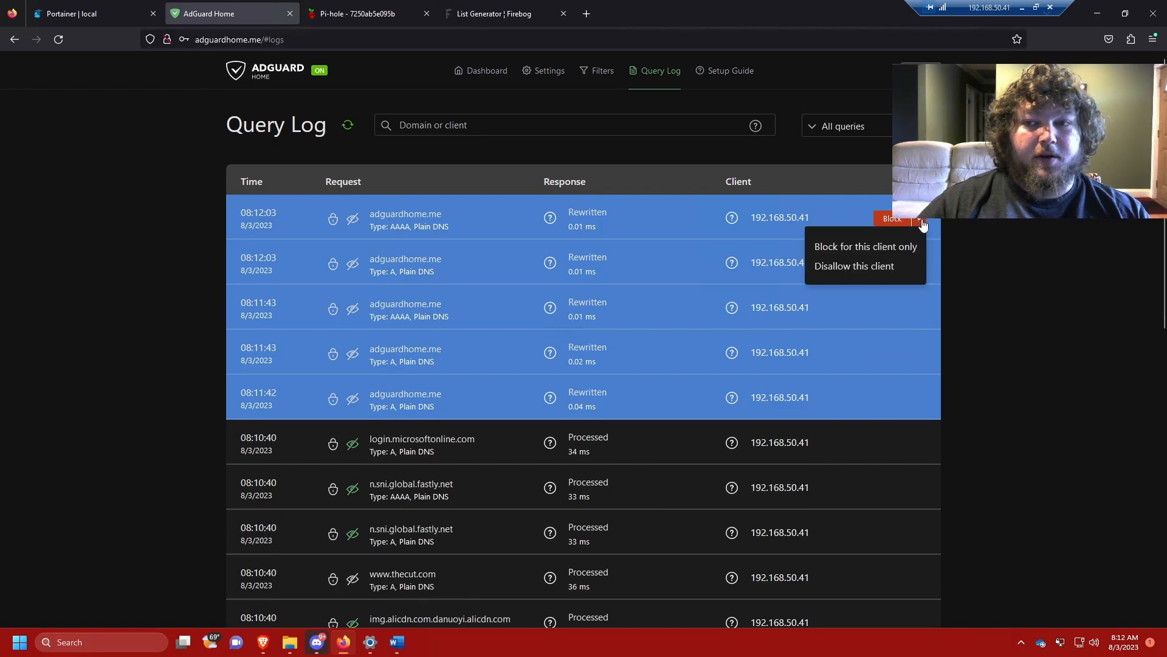
pyautogui.scroll(-10, 751, 415)
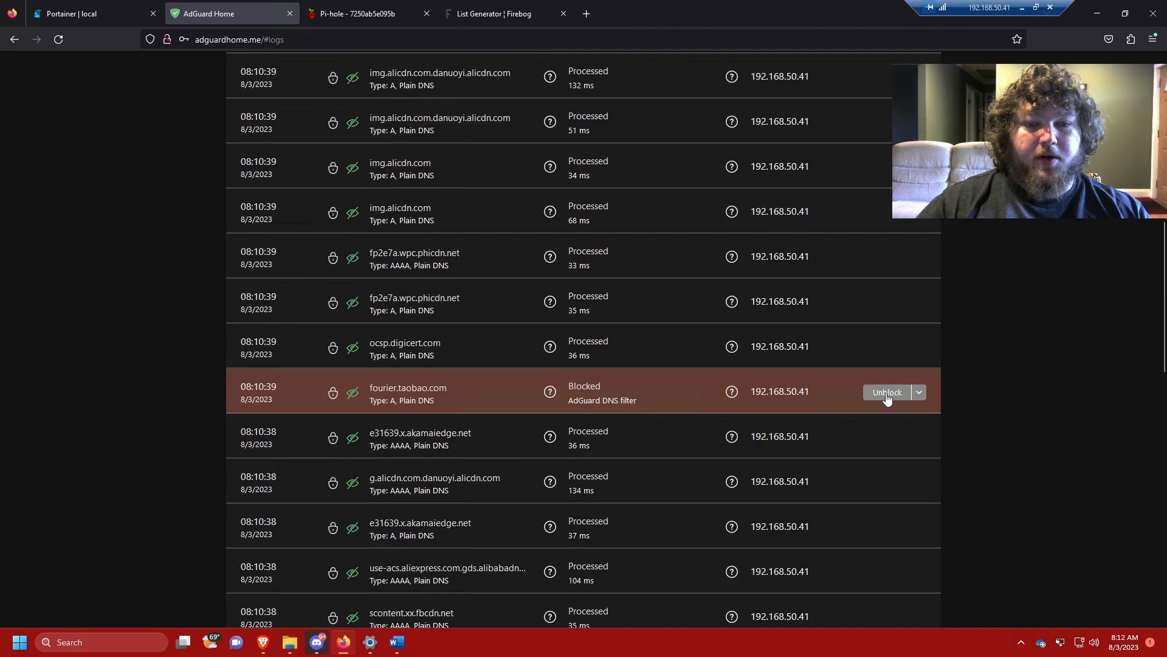
pyautogui.click(888, 396)
pyautogui.scroll(2, 577, 368)
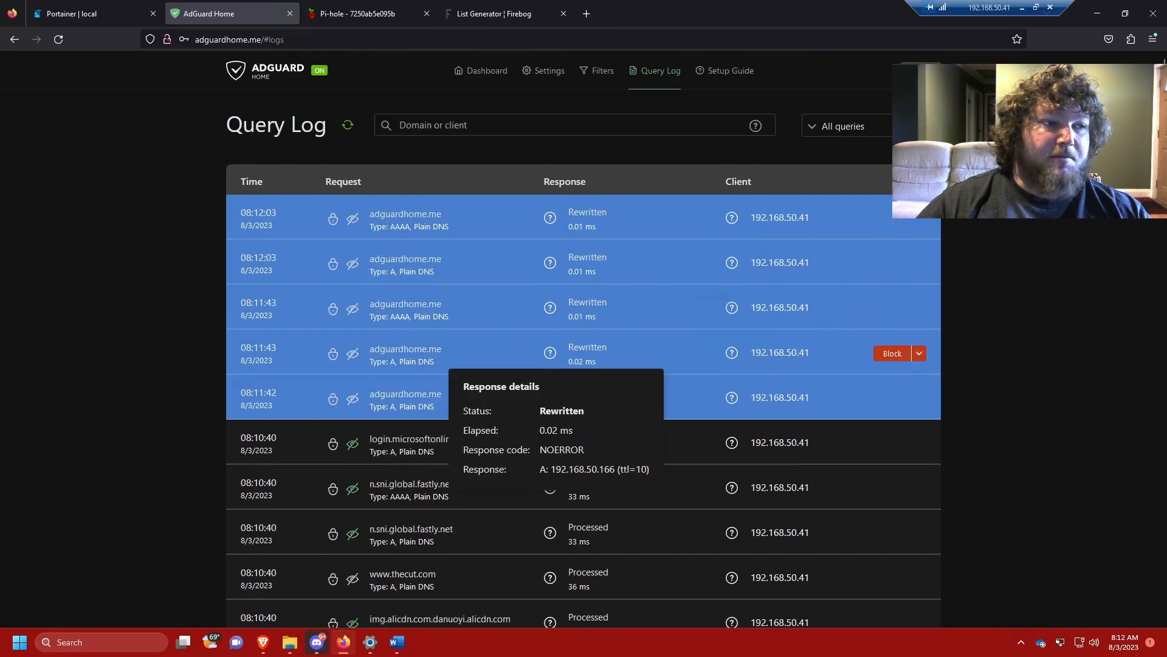